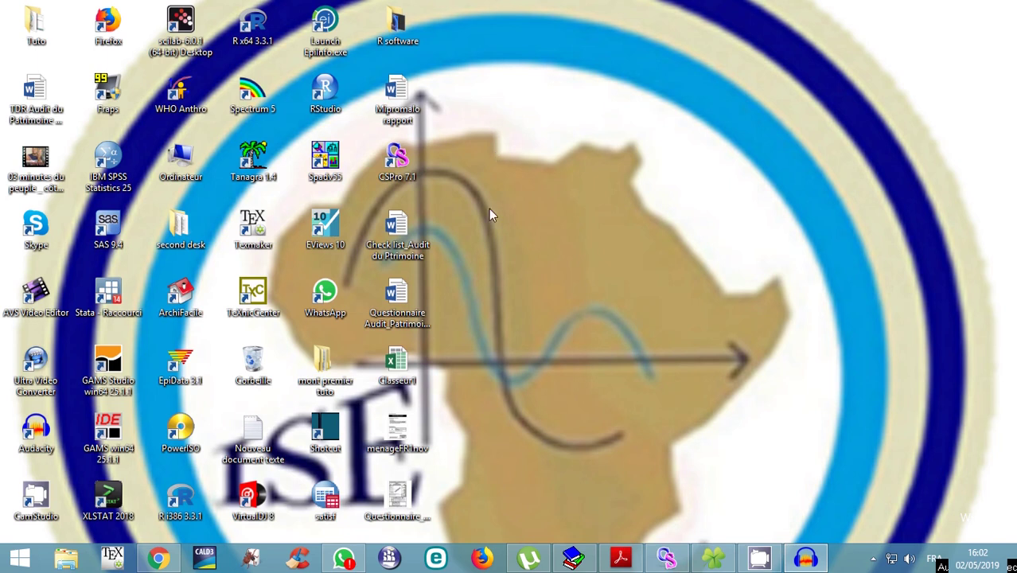
- Launch CSPro 7.1 and start creating a new application file of the Data Dictionary type
{"action": "double_click", "coordinate": [388, 153]}
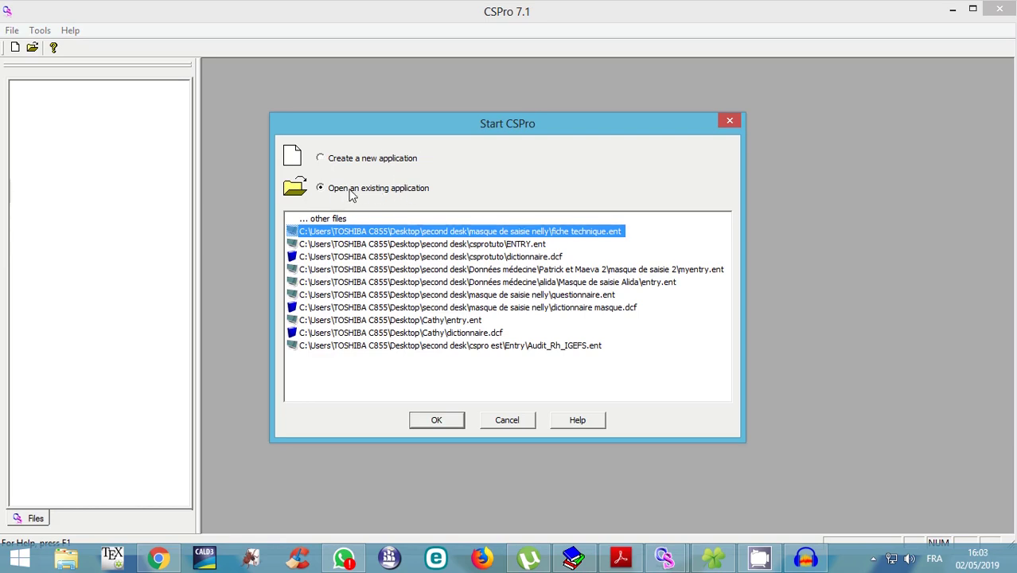
{"action": "left_click", "coordinate": [321, 189]}
{"action": "left_click", "coordinate": [323, 160]}
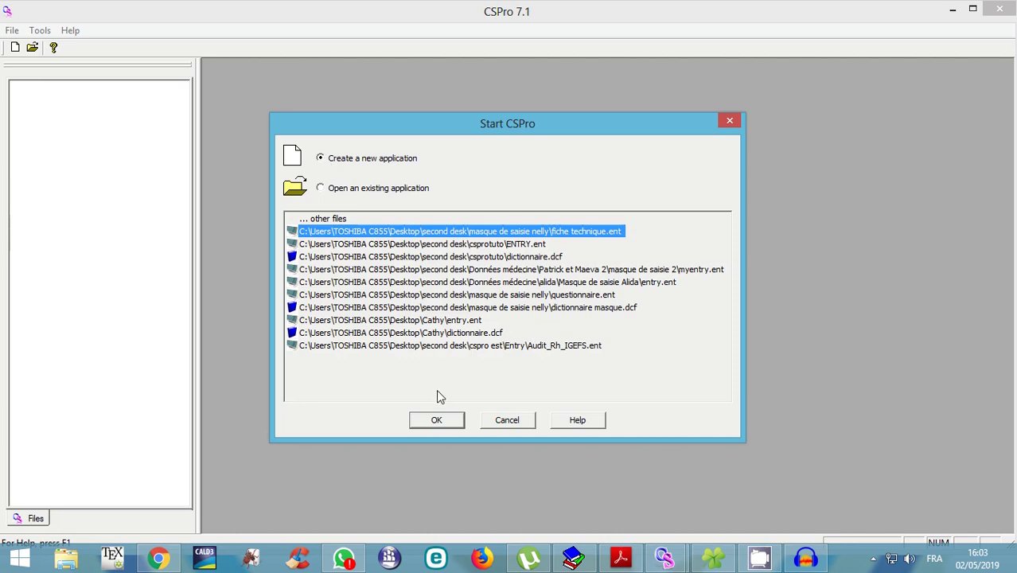
{"action": "left_click", "coordinate": [443, 421]}
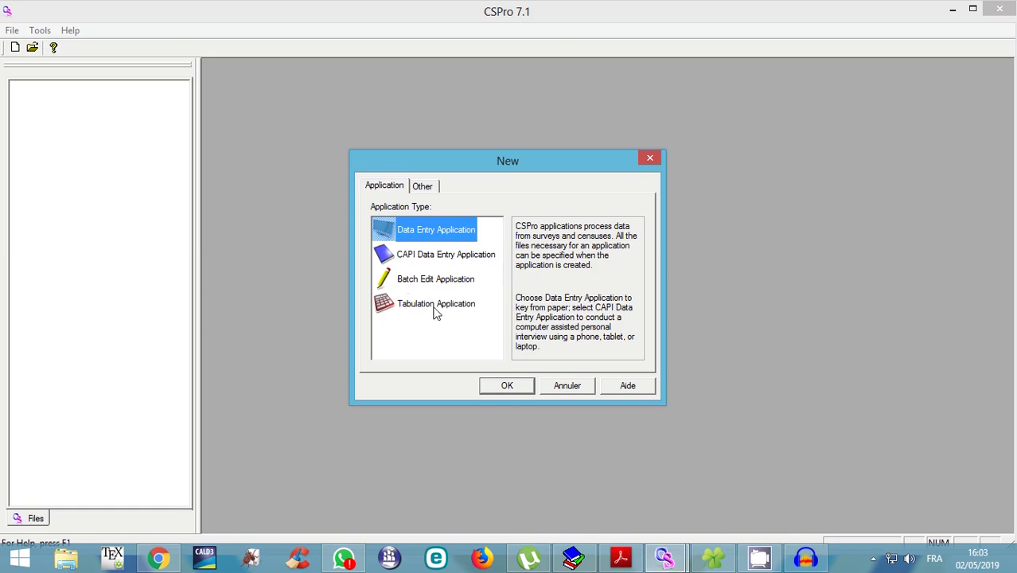
{"action": "left_click", "coordinate": [424, 188]}
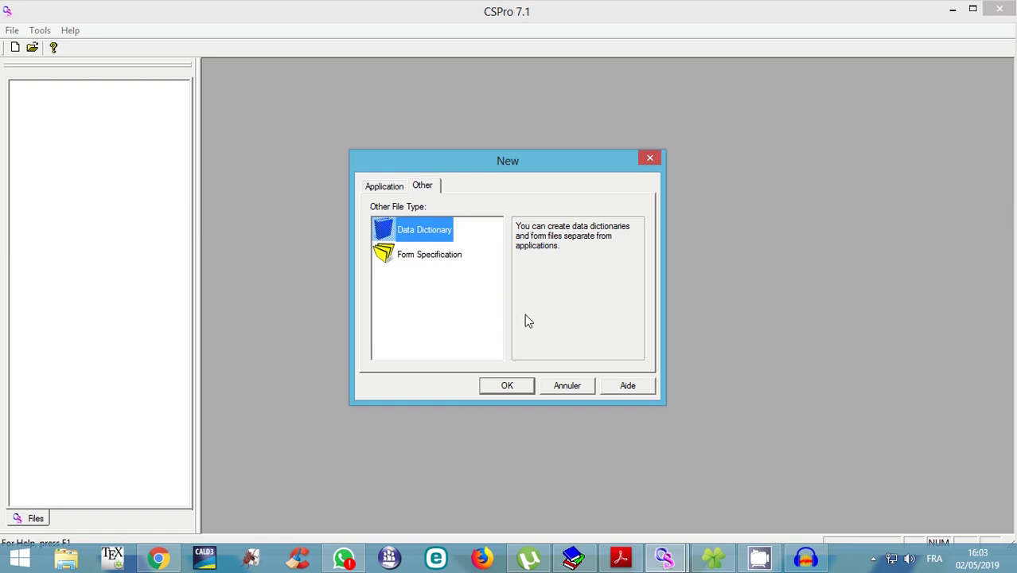
{"action": "left_click", "coordinate": [508, 385]}
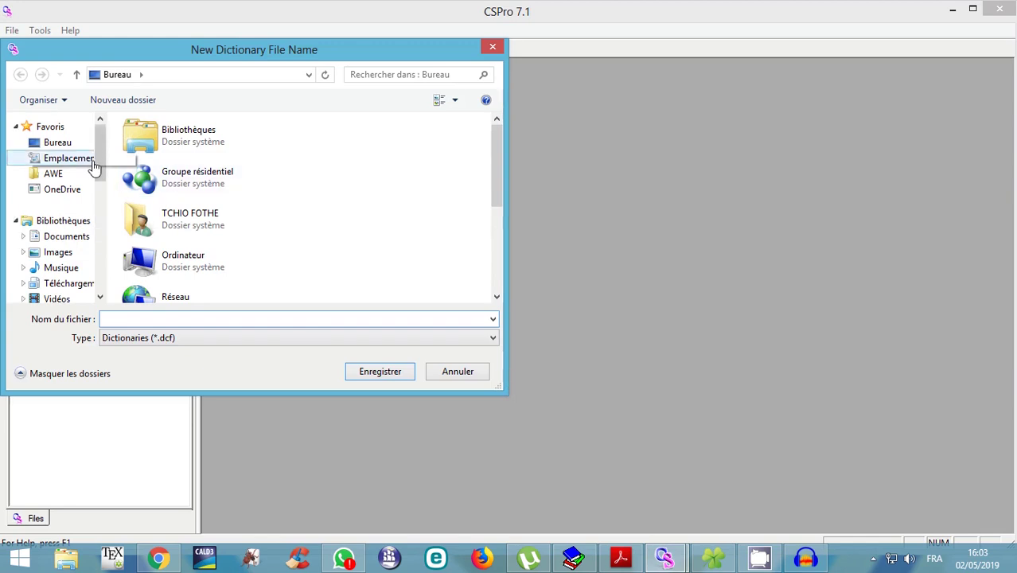
- Create a folder named "tuto cspro" on the desktop (Bureau) and open it as the dictionary's save location
{"action": "left_click", "coordinate": [68, 145]}
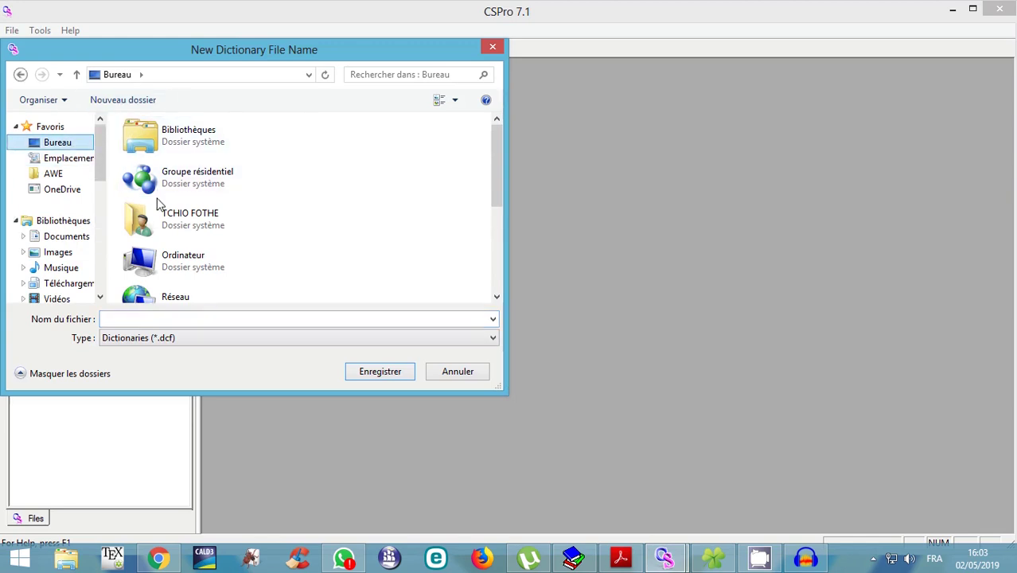
{"action": "left_click", "coordinate": [118, 104]}
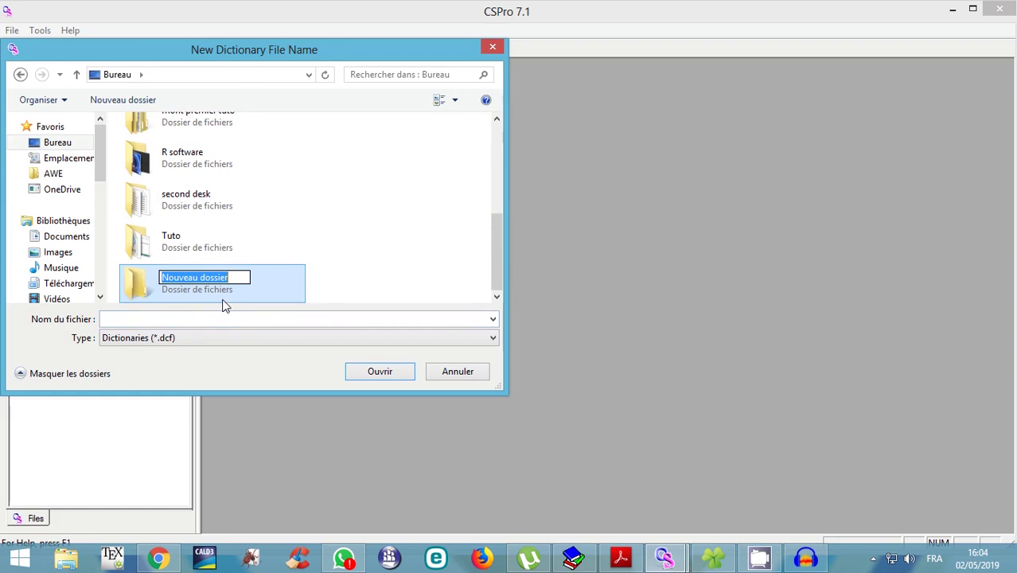
{"action": "type", "text": "tuto"}
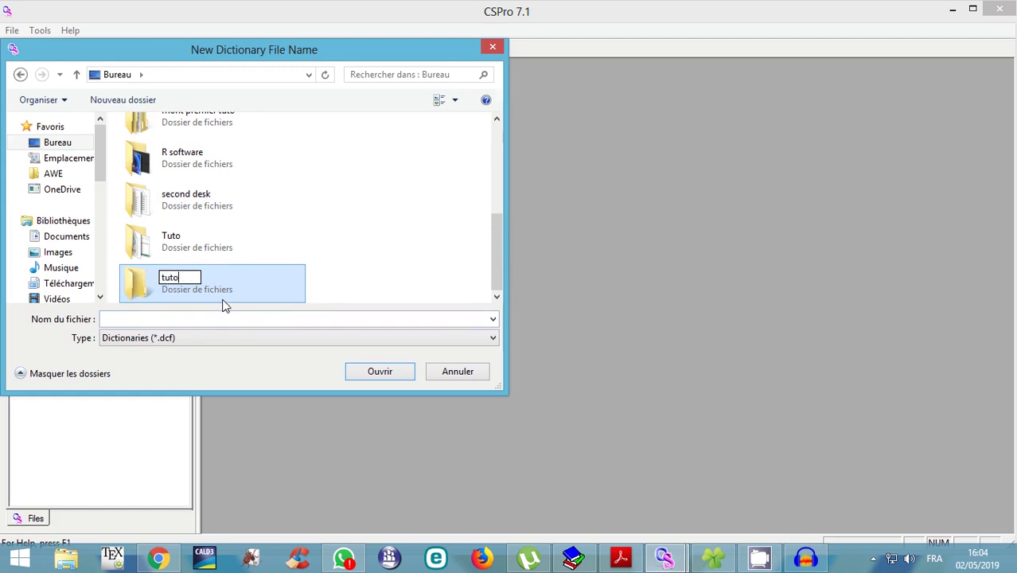
{"action": "type", "text": " cspro"}
{"action": "key", "text": "Return"}
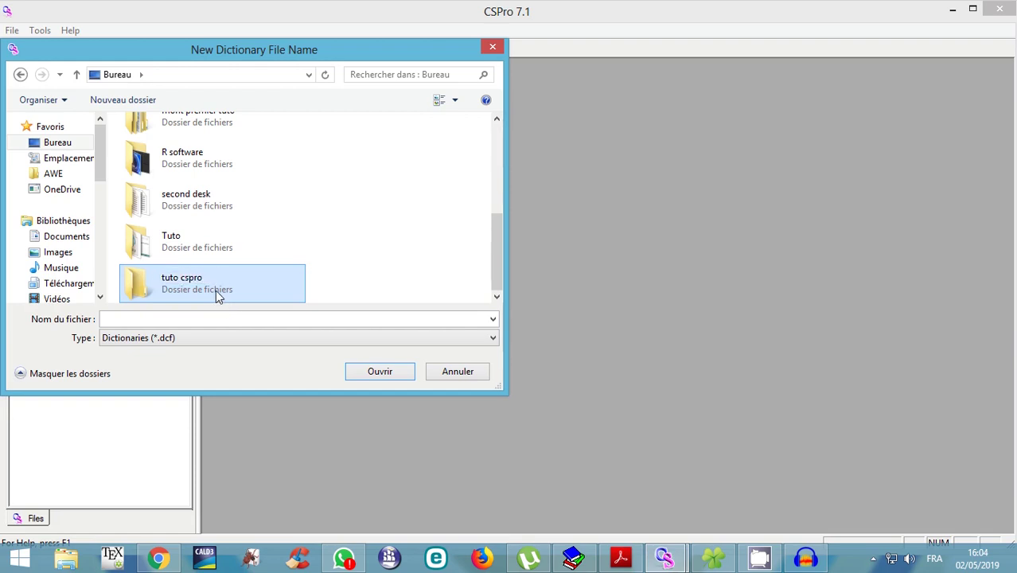
{"action": "double_click", "coordinate": [216, 290]}
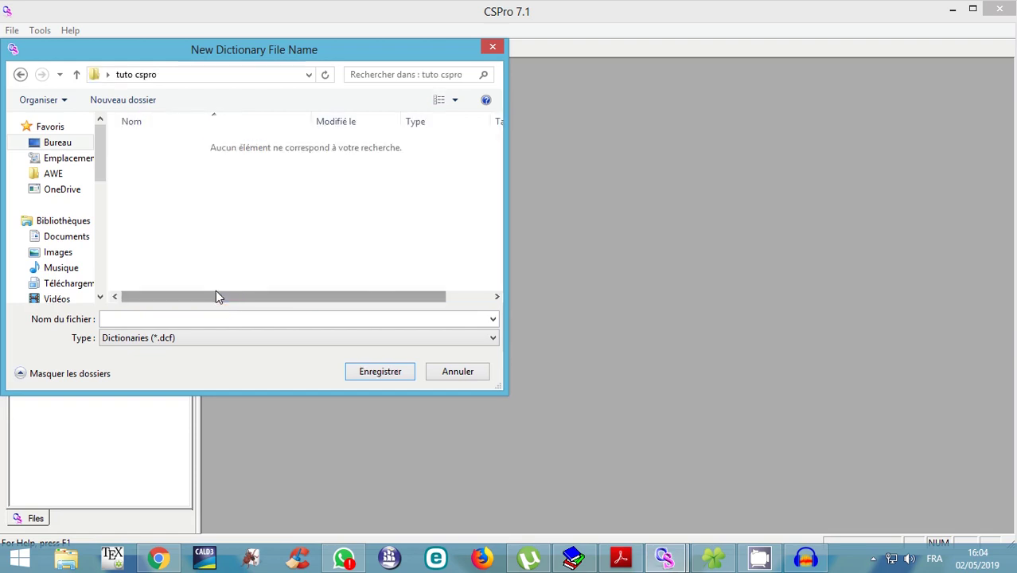
- Save the new data dictionary as "dictionnaire" and display its Id Items
{"action": "left_click", "coordinate": [170, 321]}
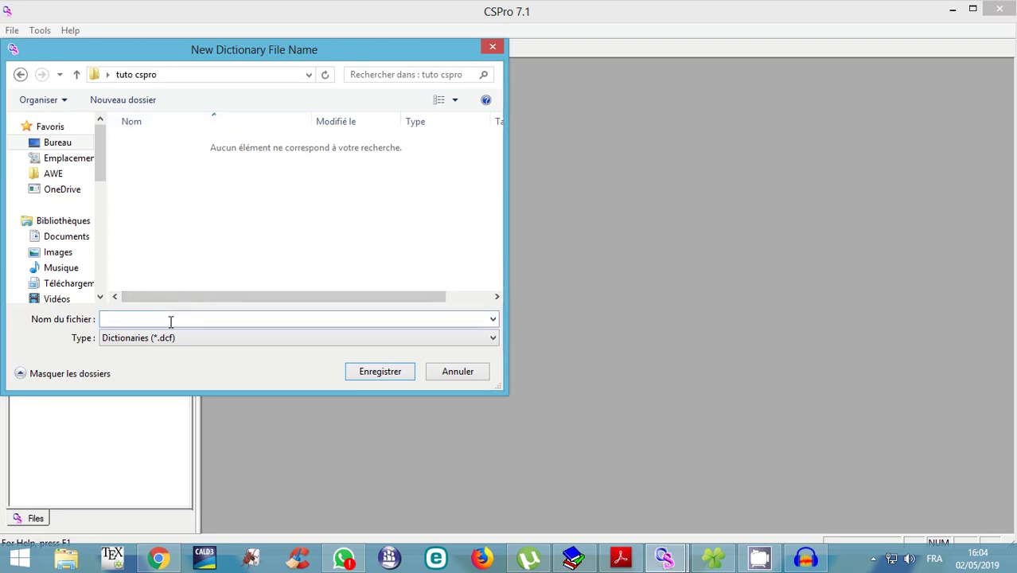
{"action": "type", "text": "dictionnaire"}
{"action": "left_click", "coordinate": [380, 372]}
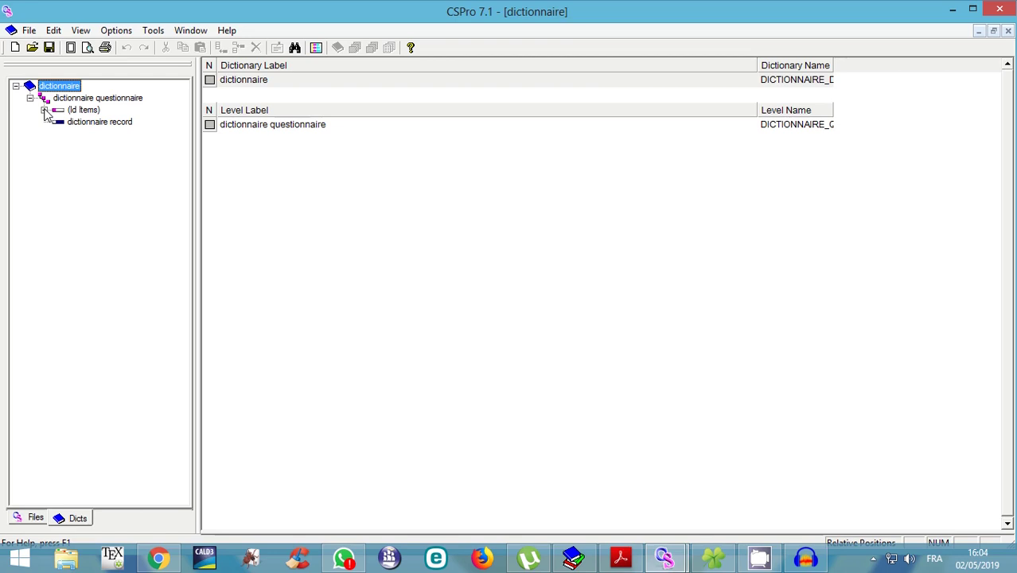
{"action": "left_click", "coordinate": [80, 110]}
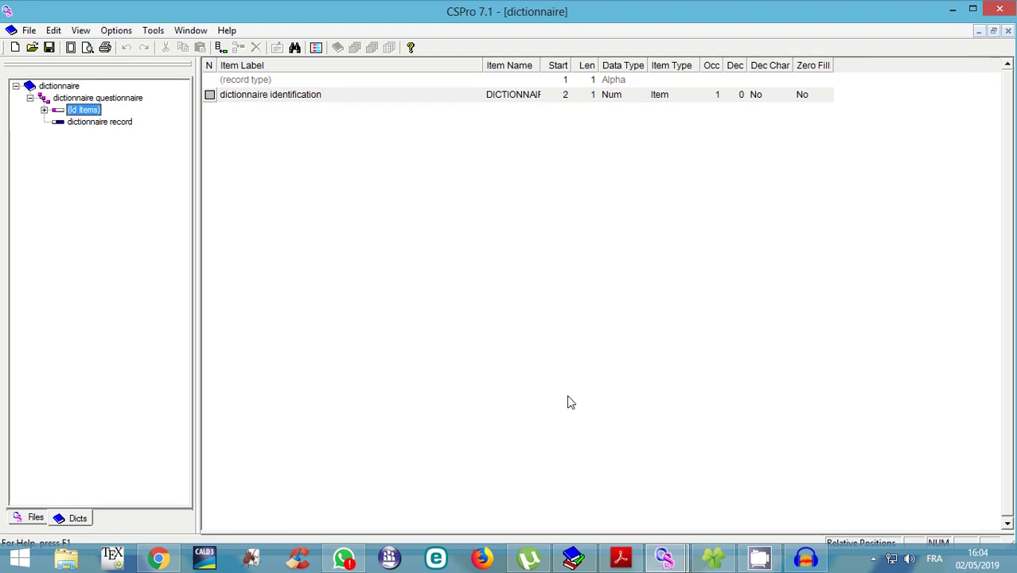
- Switch to Questionnaire_menage.pdf in Acrobat Reader and examine page 1's identification questions, population table and agent section
{"action": "left_click", "coordinate": [621, 560]}
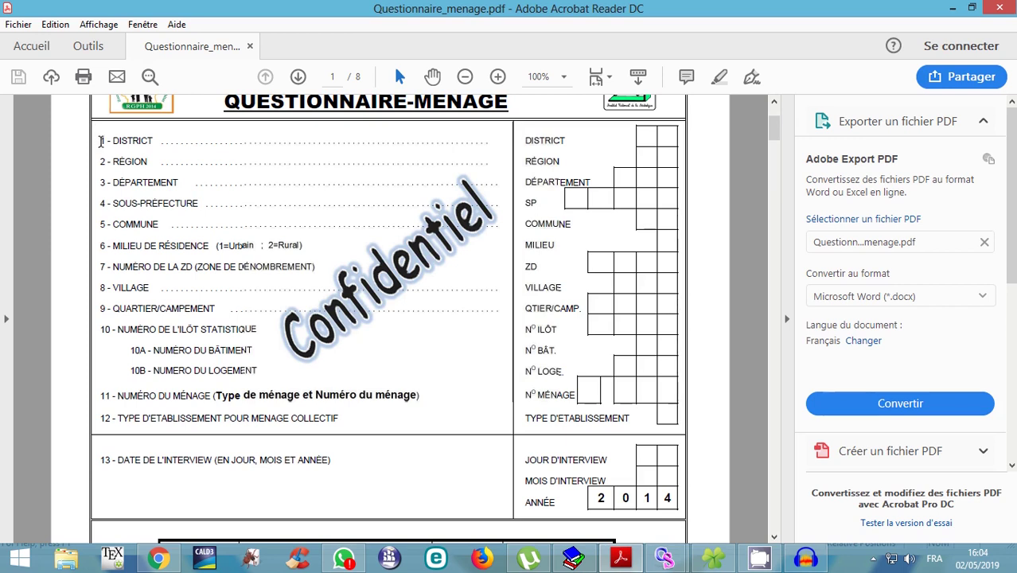
{"action": "left_click_drag", "start_coordinate": [101, 141], "coordinate": [391, 423]}
{"action": "scroll", "coordinate": [316, 420], "scroll_direction": "down", "scroll_amount": 5}
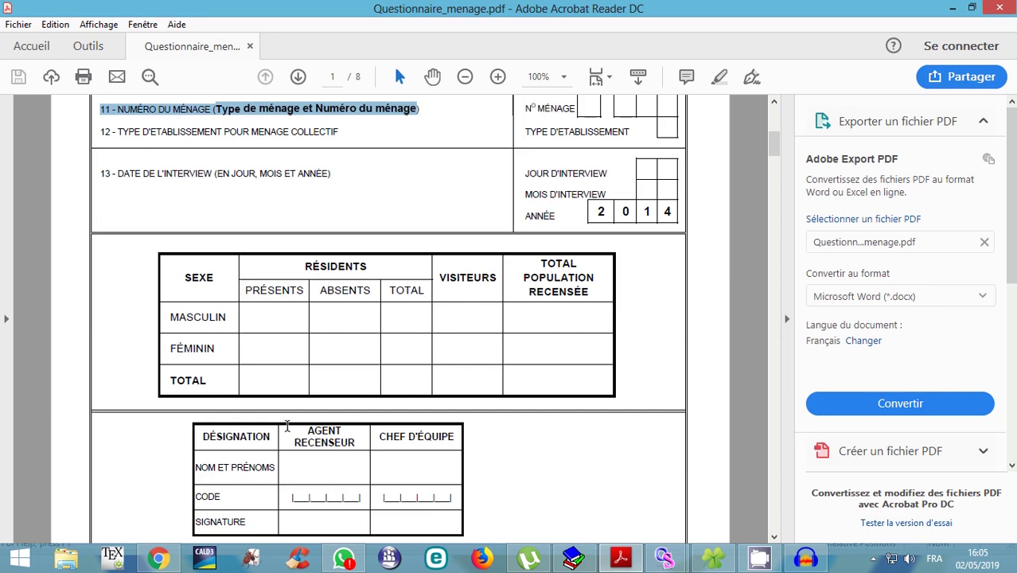
{"action": "scroll", "coordinate": [318, 409], "scroll_direction": "down", "scroll_amount": 2}
{"action": "scroll", "coordinate": [312, 387], "scroll_direction": "down", "scroll_amount": 2}
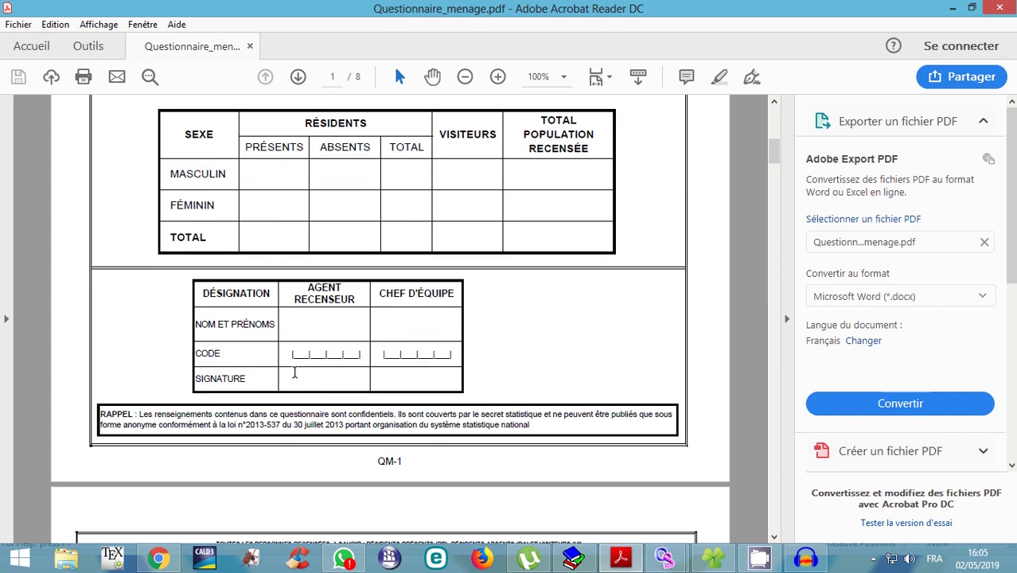
{"action": "scroll", "coordinate": [339, 374], "scroll_direction": "down", "scroll_amount": 3}
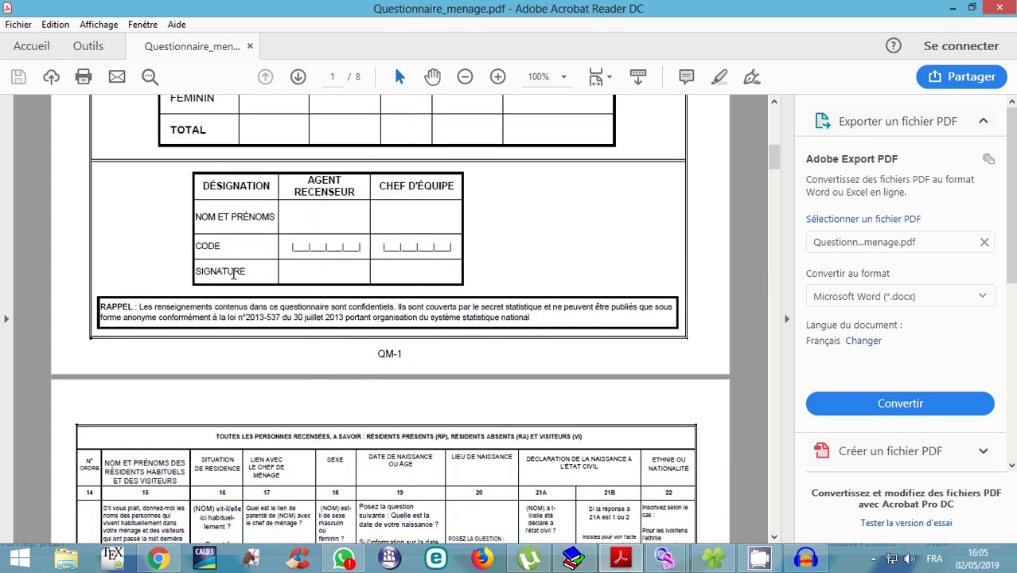
{"action": "scroll", "coordinate": [328, 287], "scroll_direction": "down", "scroll_amount": 3}
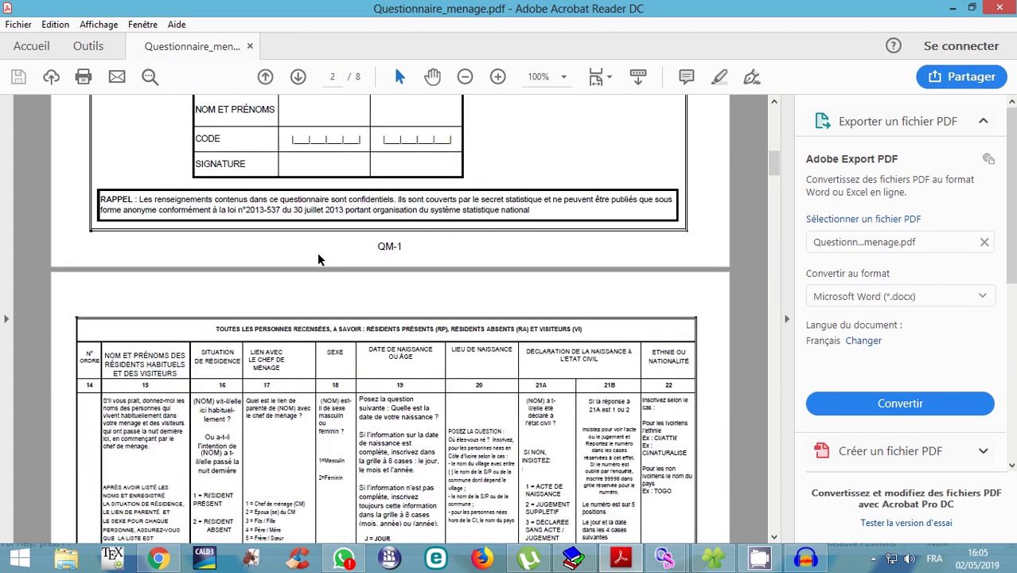
- Examine the table of enumerated persons on page 2 of the questionnaire, from question 14 to 22, and return to page 1
{"action": "scroll", "coordinate": [270, 315], "scroll_direction": "down", "scroll_amount": 2}
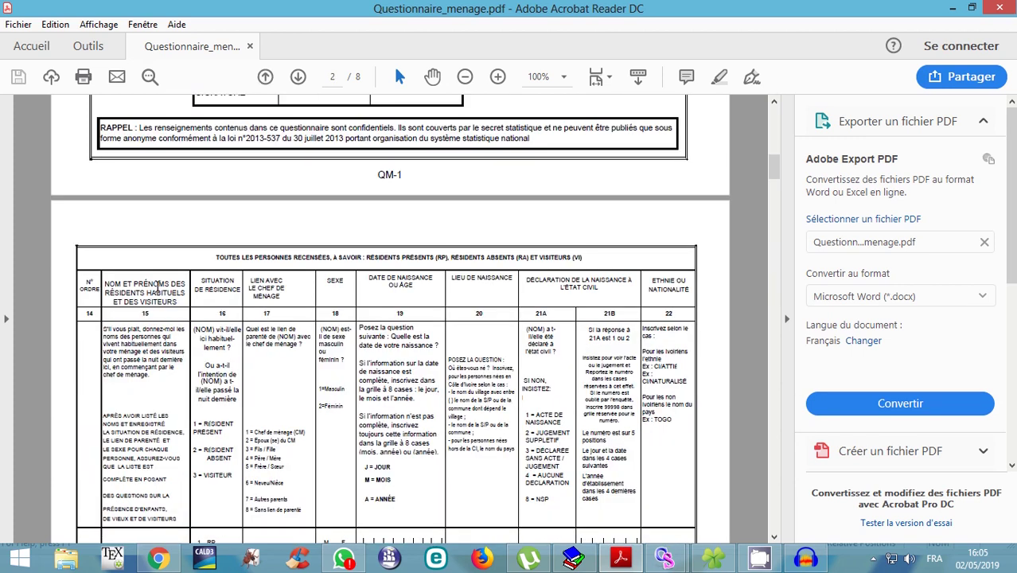
{"action": "scroll", "coordinate": [243, 319], "scroll_direction": "down", "scroll_amount": 1}
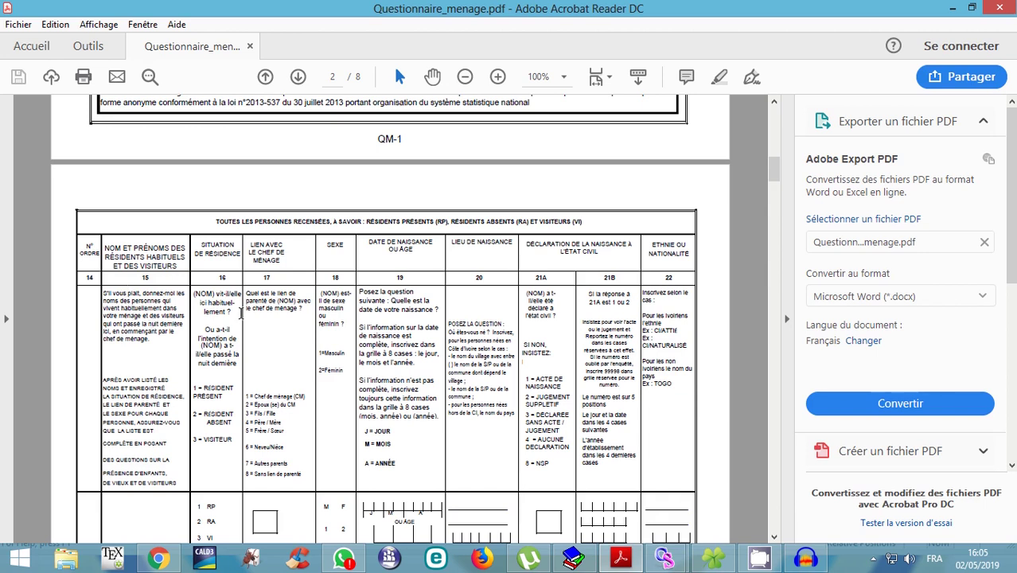
{"action": "scroll", "coordinate": [242, 313], "scroll_direction": "up", "scroll_amount": 3}
{"action": "scroll", "coordinate": [189, 346], "scroll_direction": "down", "scroll_amount": 3}
{"action": "scroll", "coordinate": [187, 344], "scroll_direction": "down", "scroll_amount": 1}
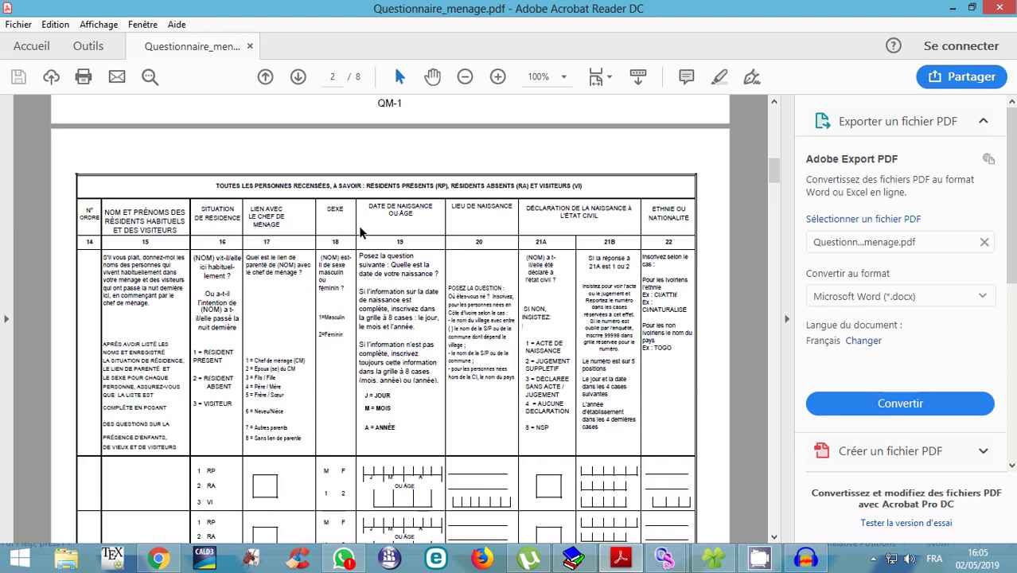
{"action": "scroll", "coordinate": [443, 358], "scroll_direction": "down", "scroll_amount": 2}
{"action": "scroll", "coordinate": [443, 358], "scroll_direction": "down", "scroll_amount": 1}
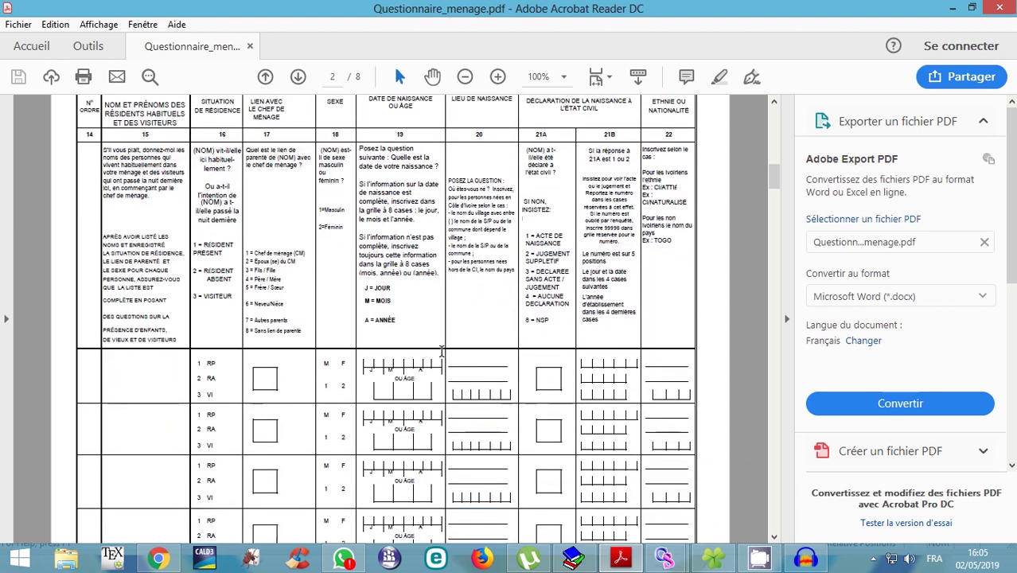
{"action": "scroll", "coordinate": [443, 350], "scroll_direction": "down", "scroll_amount": 4}
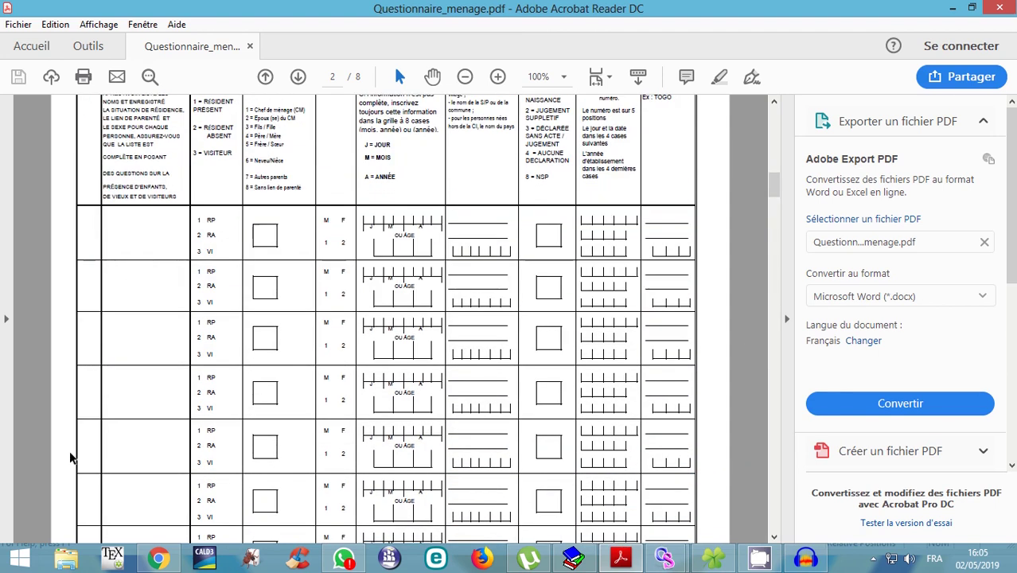
{"action": "scroll", "coordinate": [338, 269], "scroll_direction": "down", "scroll_amount": 10}
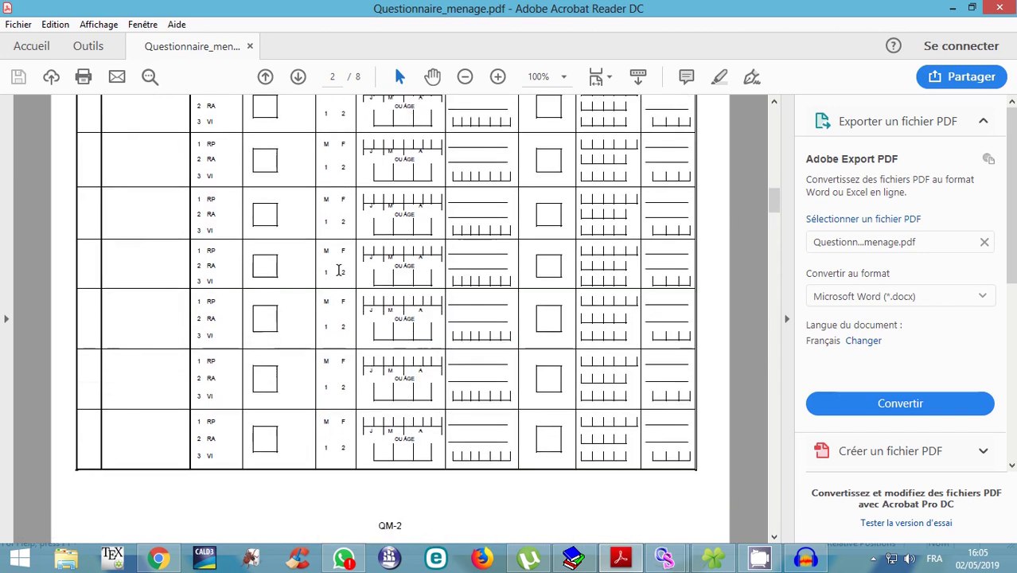
{"action": "scroll", "coordinate": [336, 268], "scroll_direction": "up", "scroll_amount": 20}
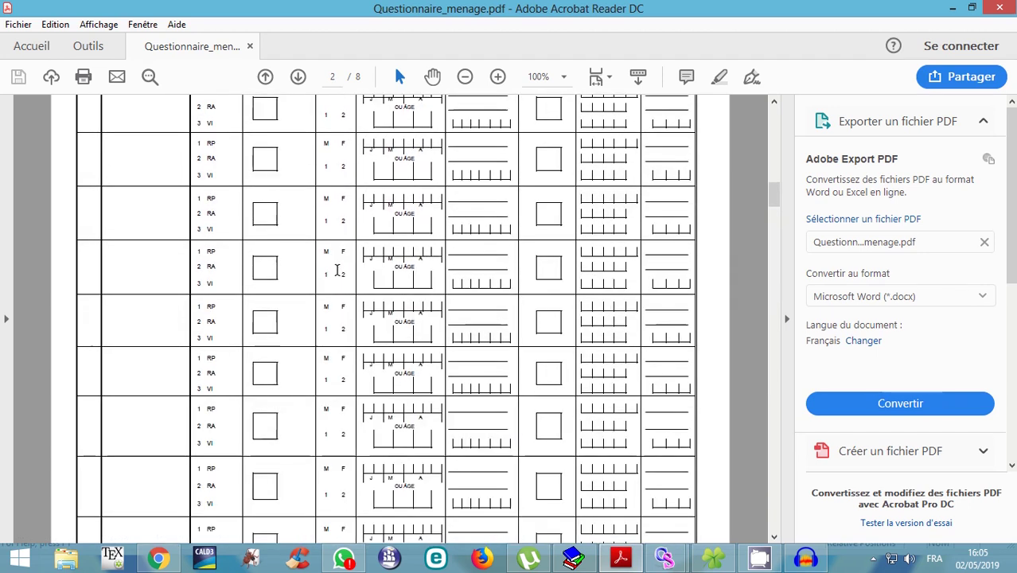
{"action": "scroll", "coordinate": [338, 275], "scroll_direction": "up", "scroll_amount": 5}
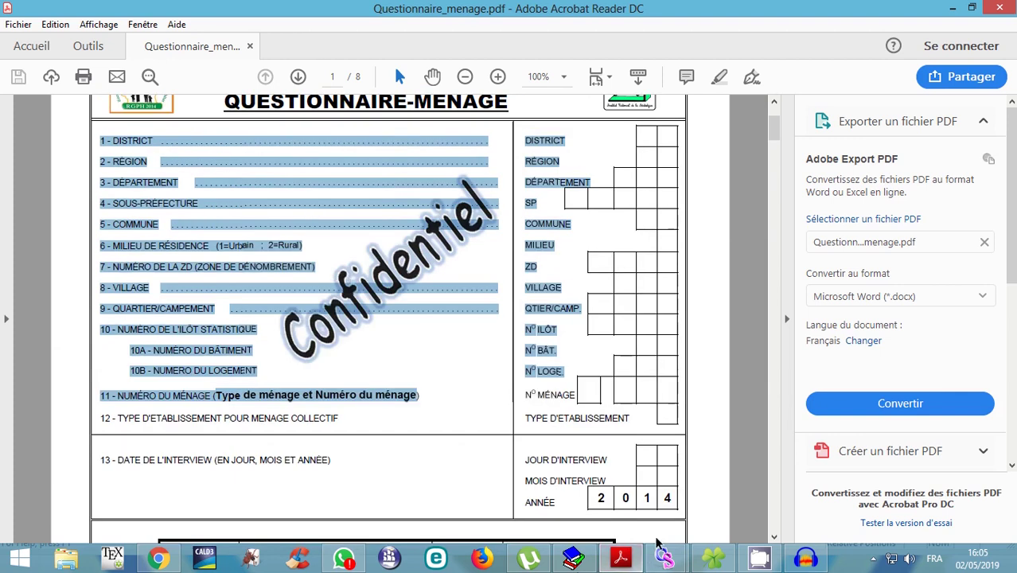
- Switch back to CSPro's dictionnaire window and display the Id Items of the questionnaire level
{"action": "left_click", "coordinate": [667, 560]}
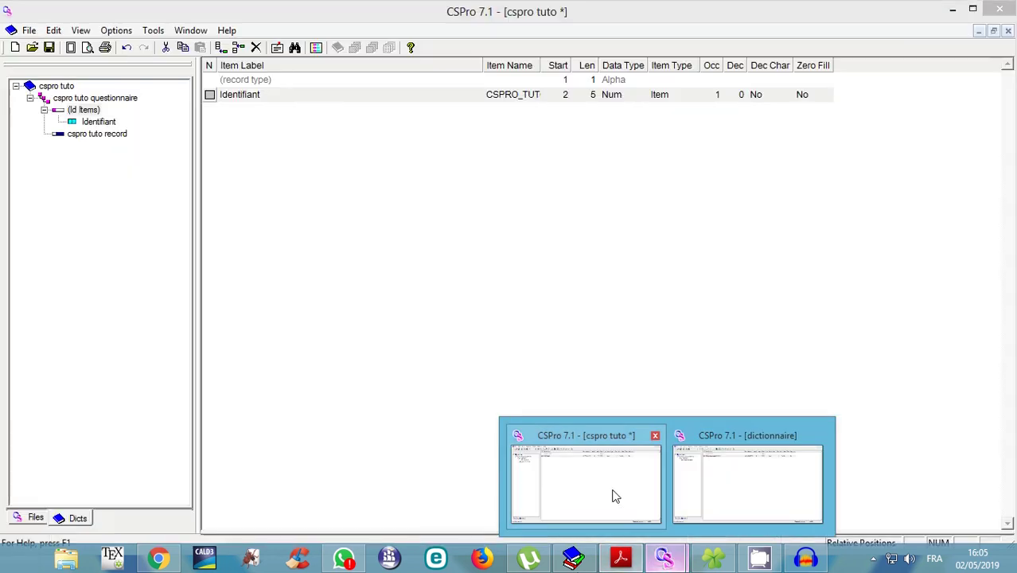
{"action": "left_click", "coordinate": [613, 493]}
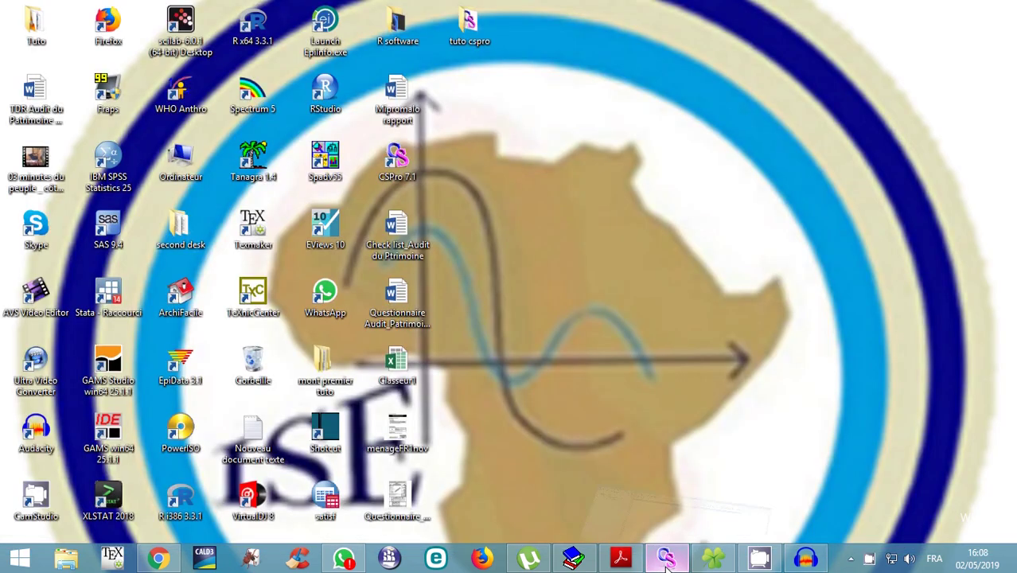
{"action": "left_click", "coordinate": [667, 560]}
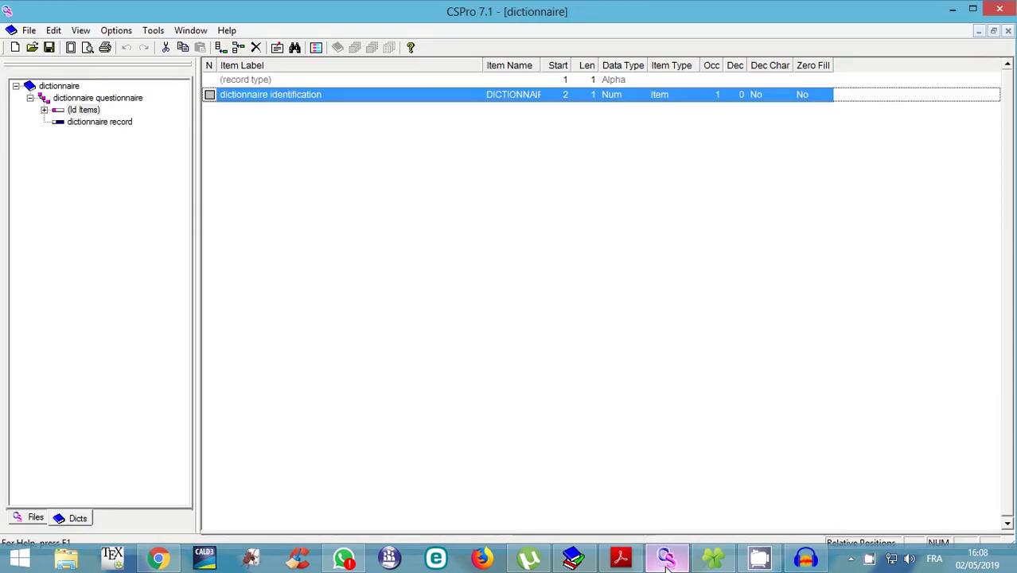
{"action": "left_click", "coordinate": [80, 110]}
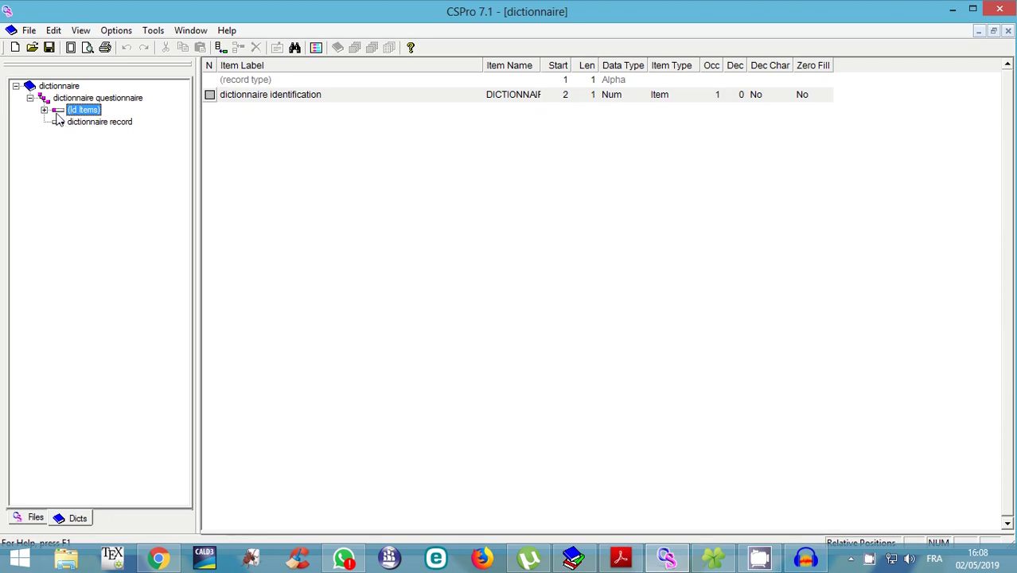
{"action": "right_click", "coordinate": [58, 116]}
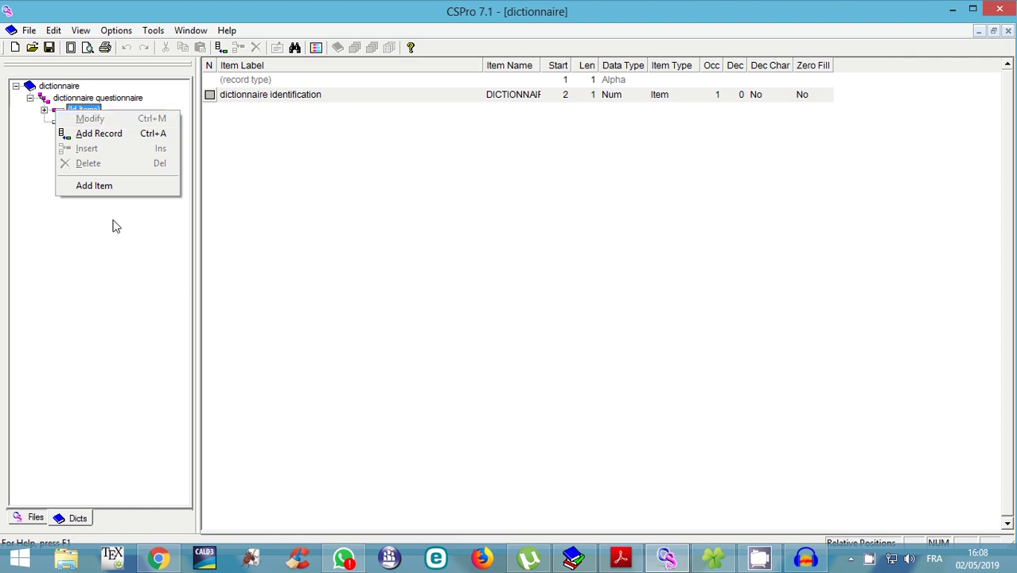
{"action": "left_click", "coordinate": [84, 113]}
{"action": "right_click", "coordinate": [84, 113]}
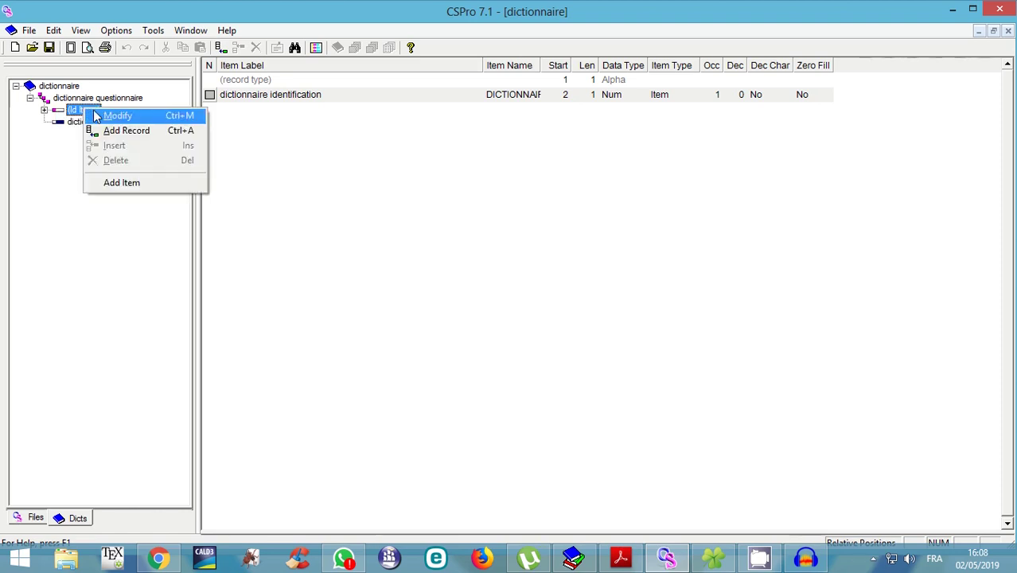
{"action": "left_click", "coordinate": [68, 155]}
{"action": "left_click", "coordinate": [87, 123]}
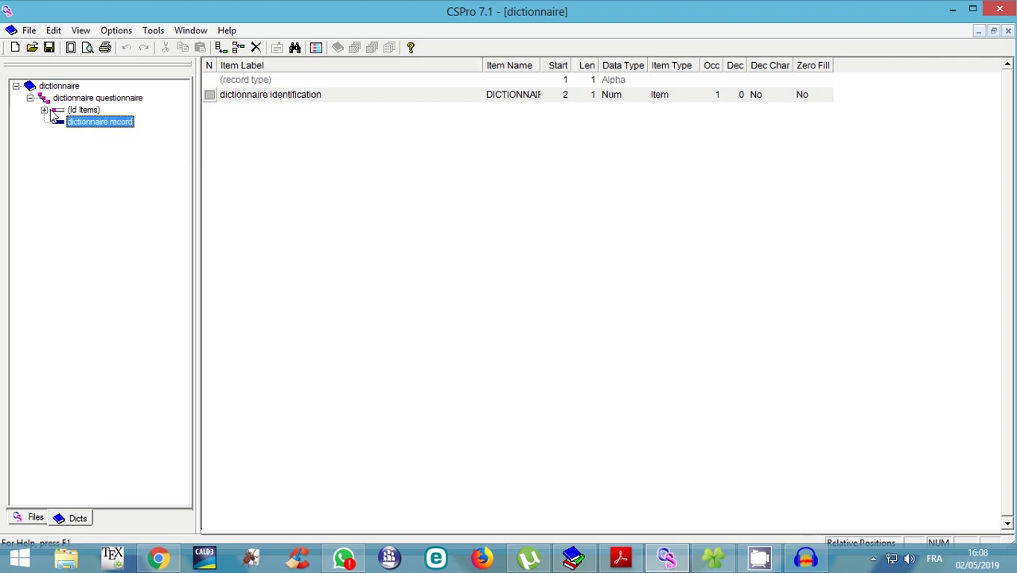
- Expand the Id Items, view the value sets of the dictionnaire identification item, and collapse the branch again
{"action": "left_click", "coordinate": [44, 110]}
{"action": "left_click", "coordinate": [96, 123]}
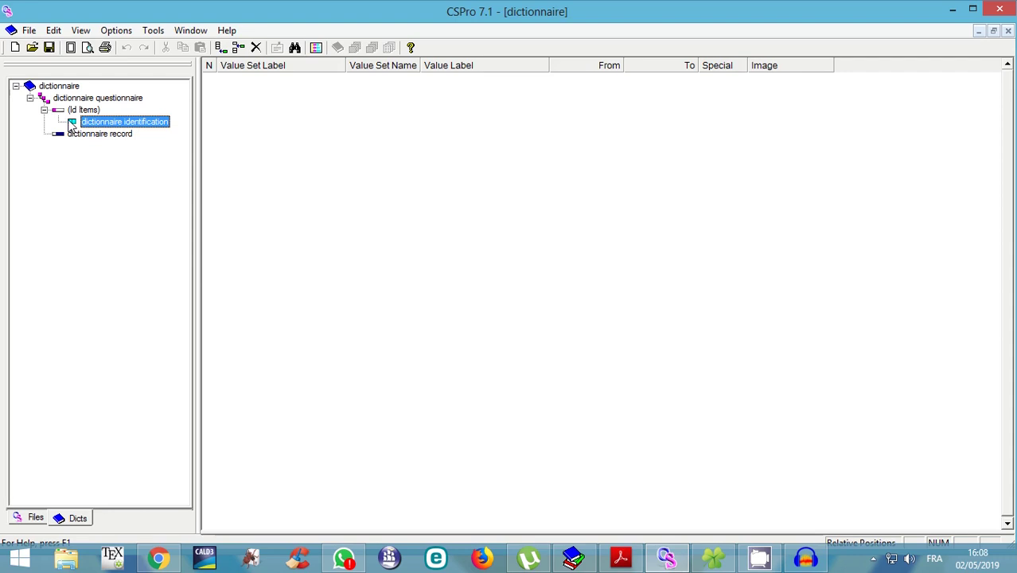
{"action": "left_click", "coordinate": [45, 111]}
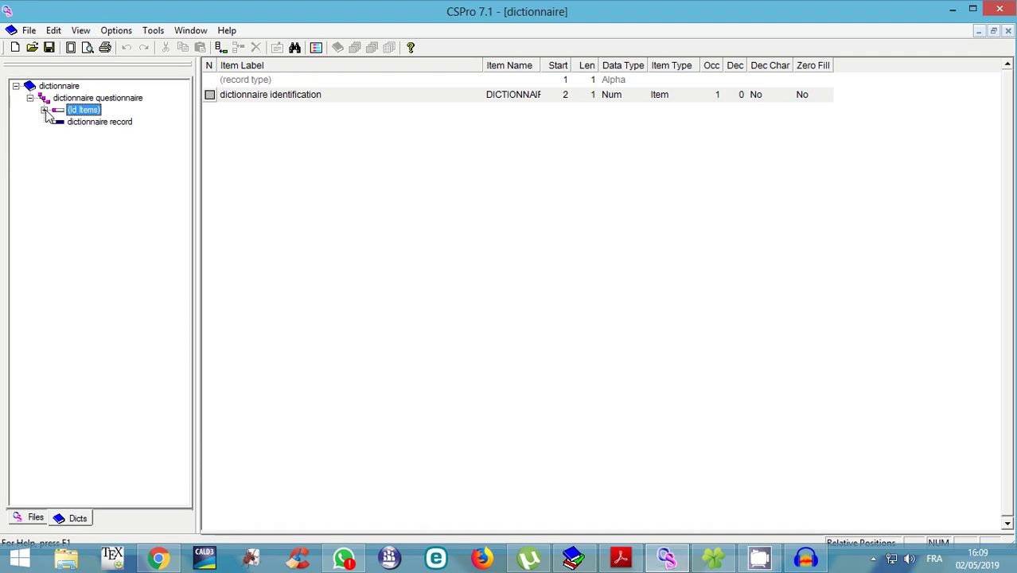
- Modify the dictionnaire identification item under Id Items, setting its length to 5
{"action": "left_click", "coordinate": [45, 110]}
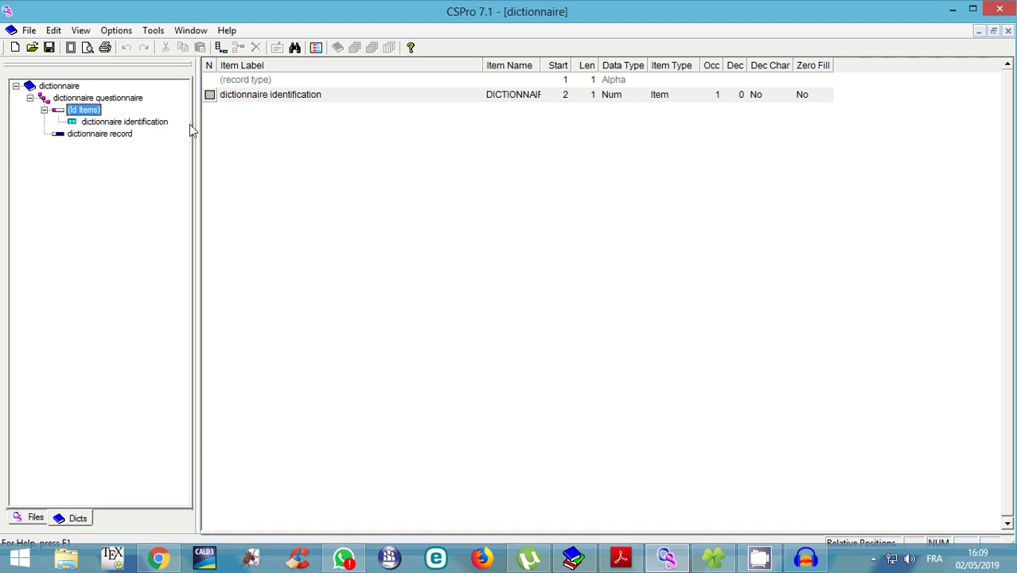
{"action": "left_click", "coordinate": [111, 125]}
{"action": "right_click", "coordinate": [112, 125]}
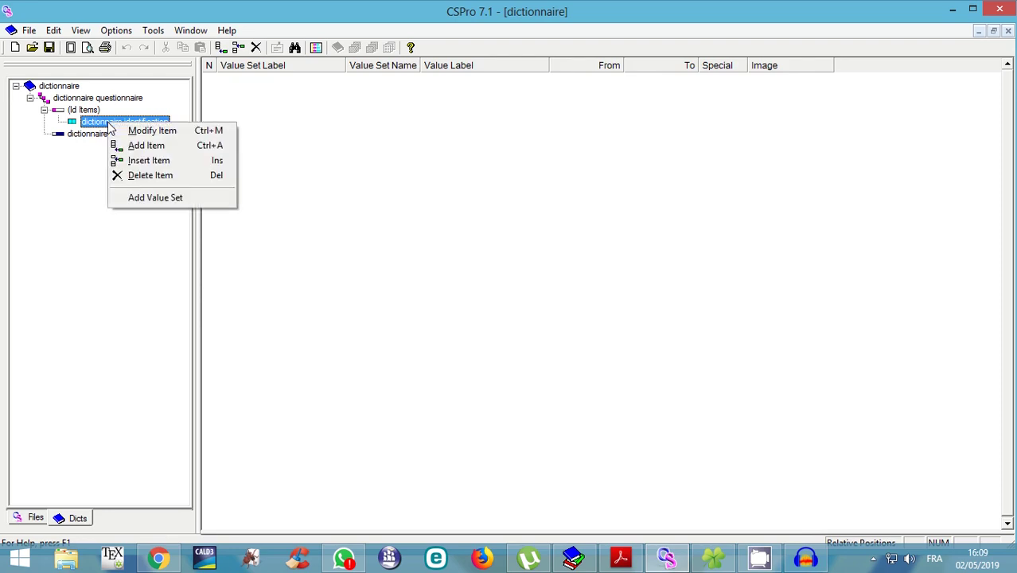
{"action": "left_click", "coordinate": [147, 130]}
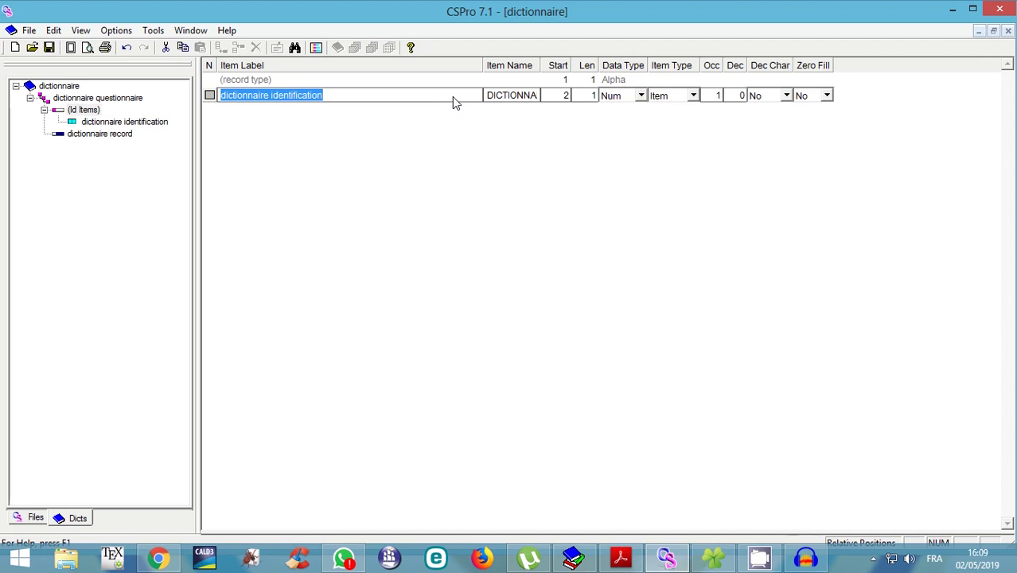
{"action": "key", "text": "Tab"}
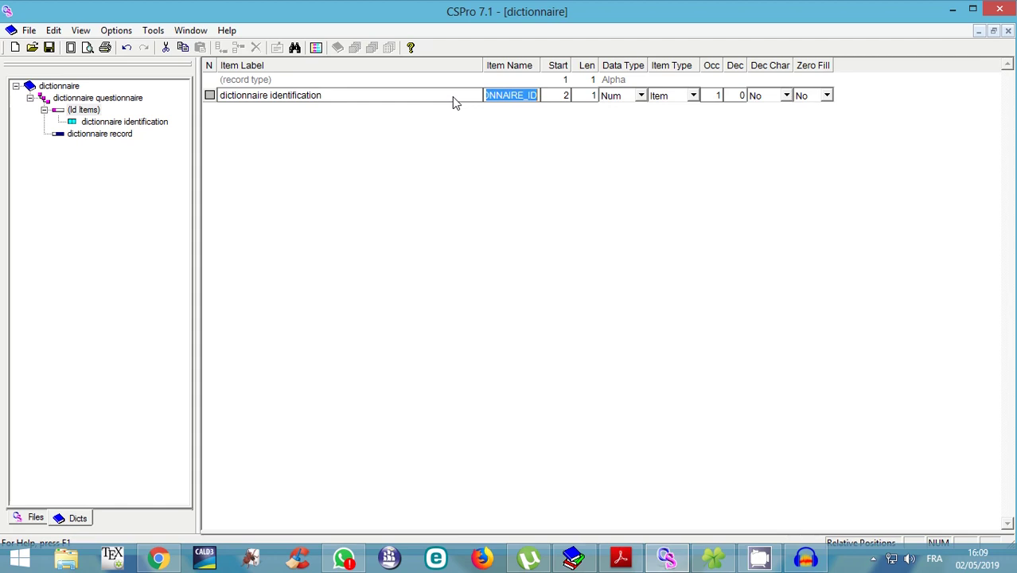
{"action": "key", "text": "Tab"}
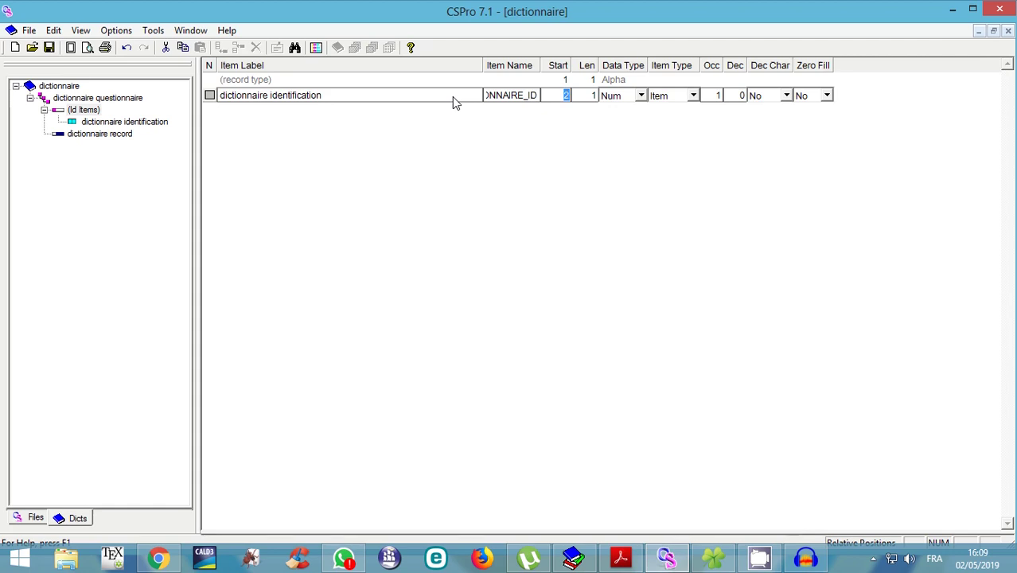
{"action": "key", "text": "Tab"}
{"action": "type", "text": "5"}
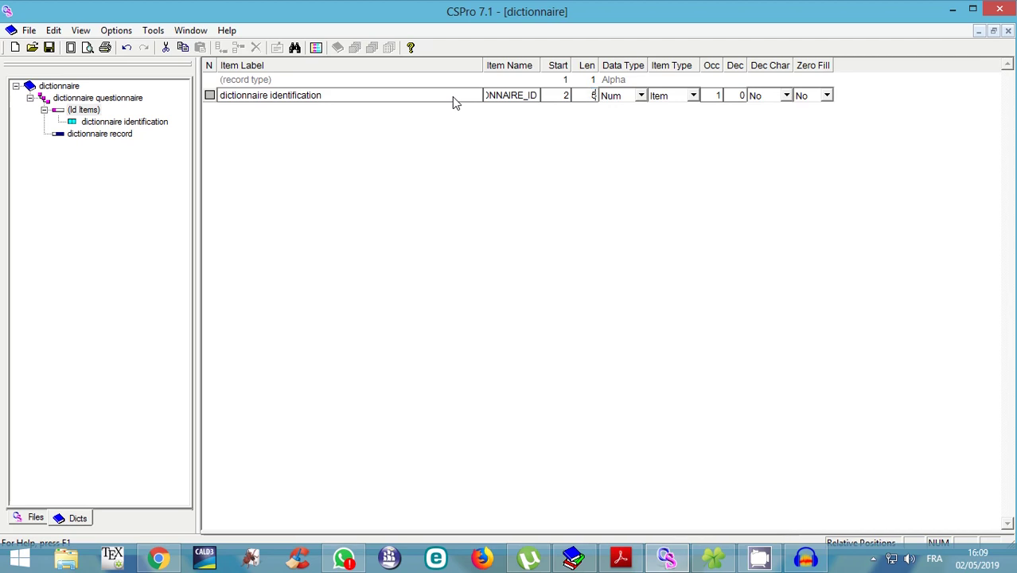
{"action": "key", "text": "Tab"}
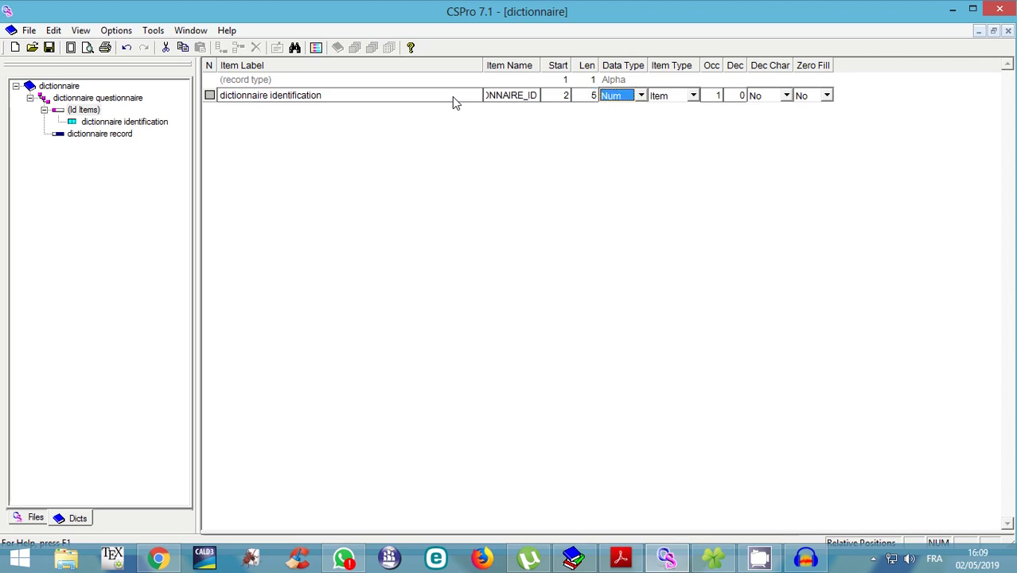
- Choose Num as the identification item's data type and accept its remaining default settings
{"action": "left_click", "coordinate": [641, 95]}
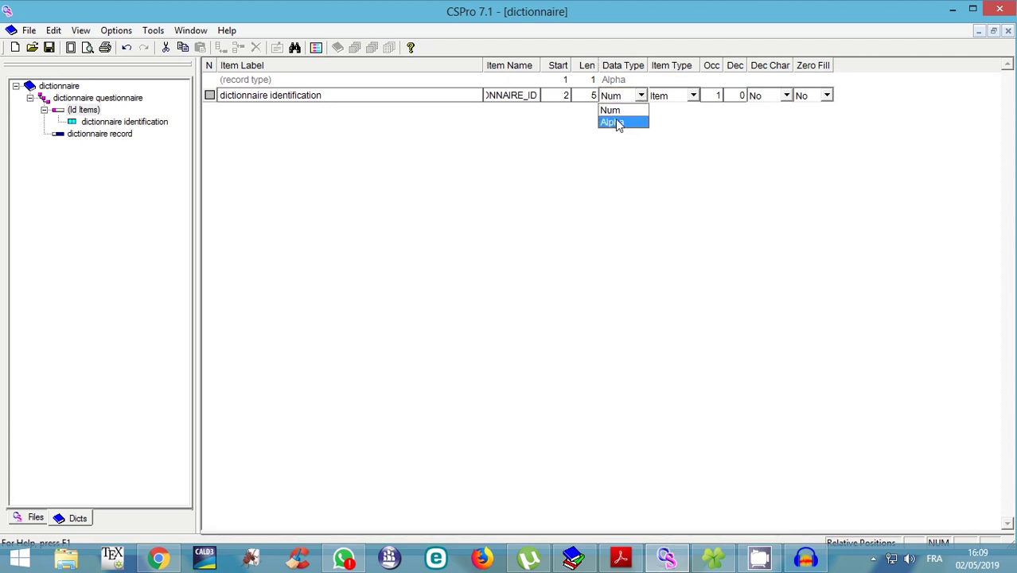
{"action": "left_click", "coordinate": [617, 110]}
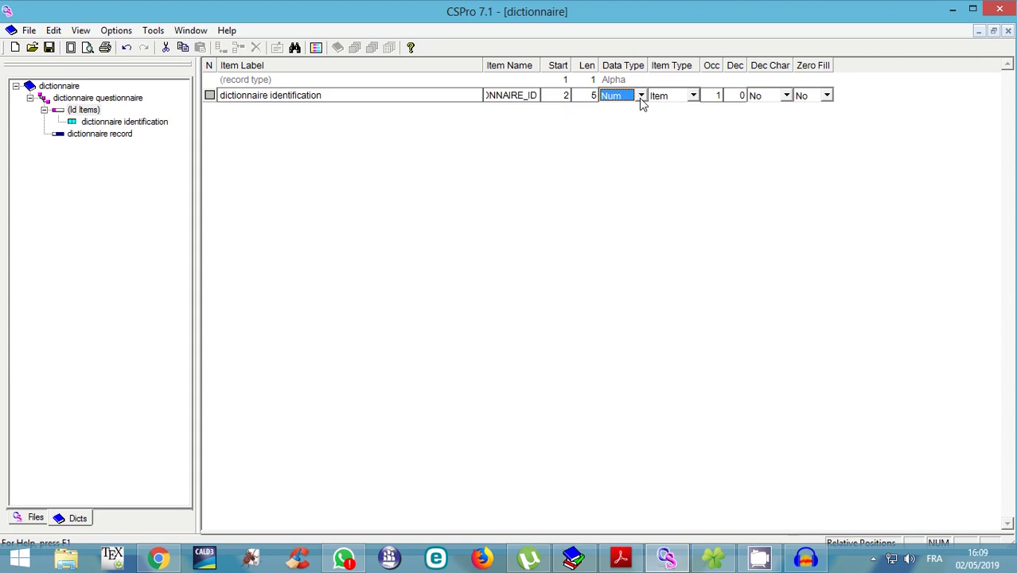
{"action": "key", "text": "Tab"}
{"action": "key", "text": "Tab"}
{"action": "key", "text": "Tab"}
{"action": "key", "text": "Tab"}
{"action": "key", "text": "Tab"}
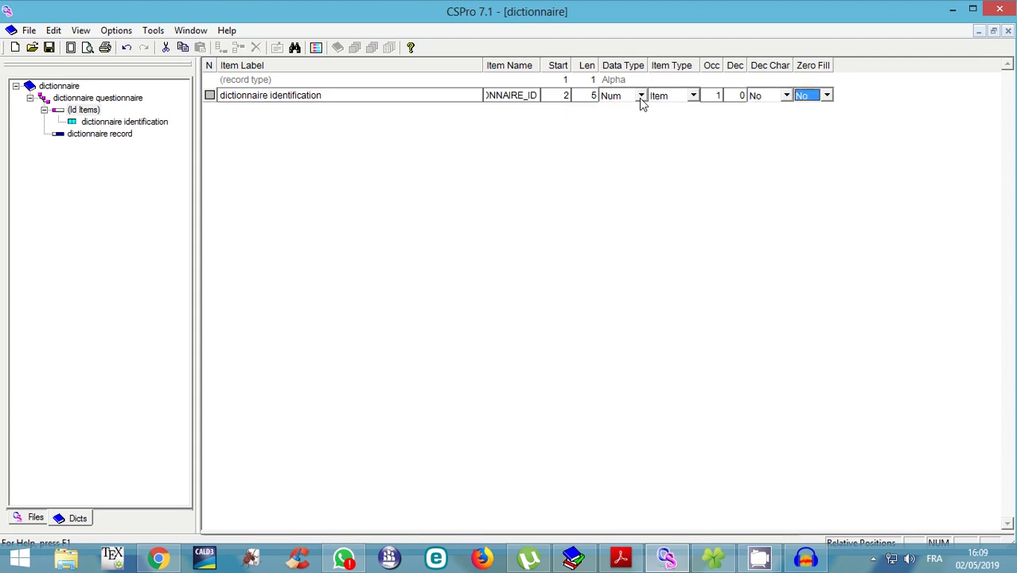
{"action": "key", "text": "Return"}
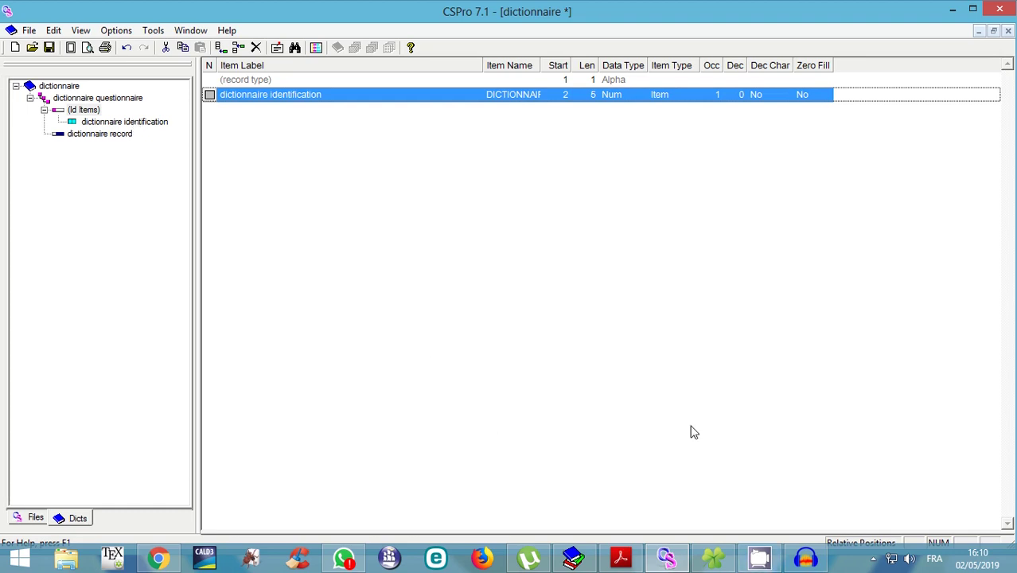
- Examine identification questions 1 to 13 of Questionnaire_menage.pdf in Acrobat Reader and return to CSPro
{"action": "left_click", "coordinate": [620, 559]}
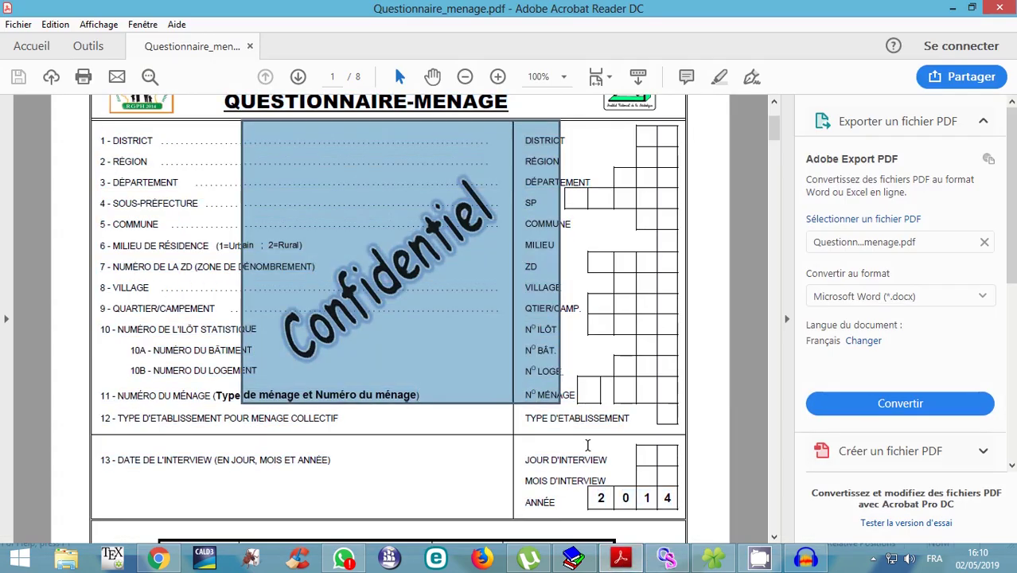
{"action": "left_click", "coordinate": [223, 264]}
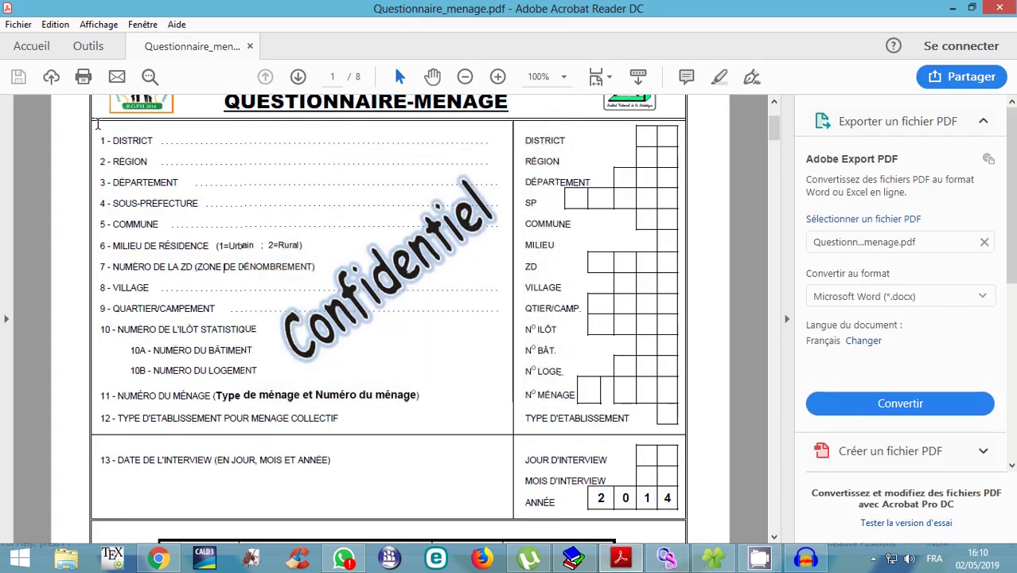
{"action": "left_click", "coordinate": [668, 557]}
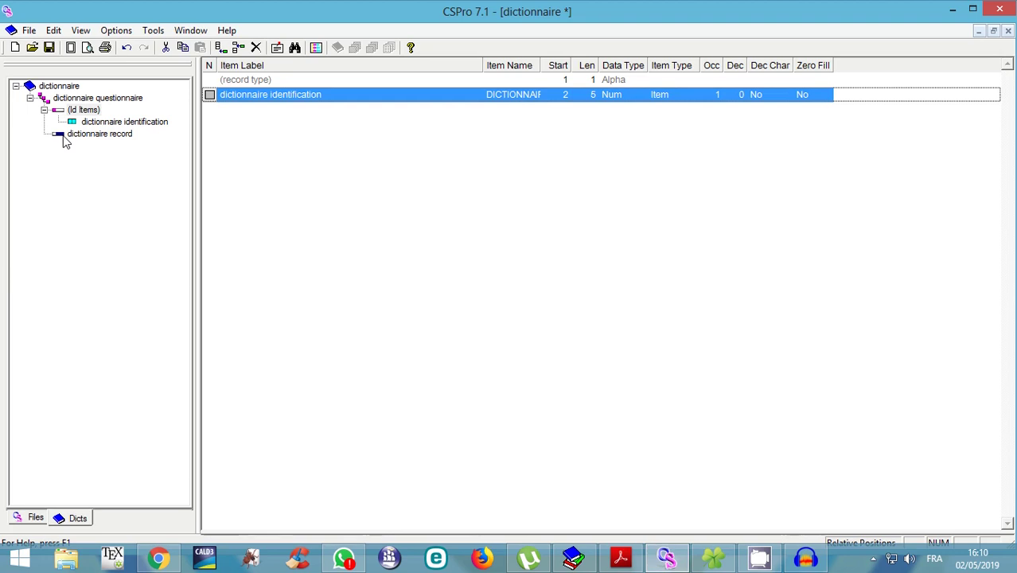
{"action": "mouse_move", "coordinate": [618, 561]}
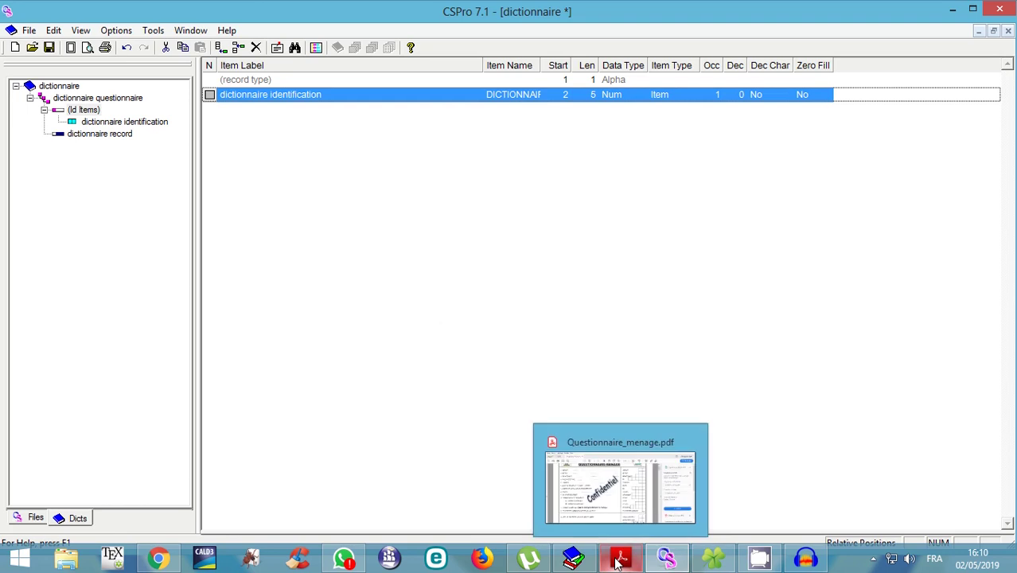
{"action": "left_click", "coordinate": [618, 561]}
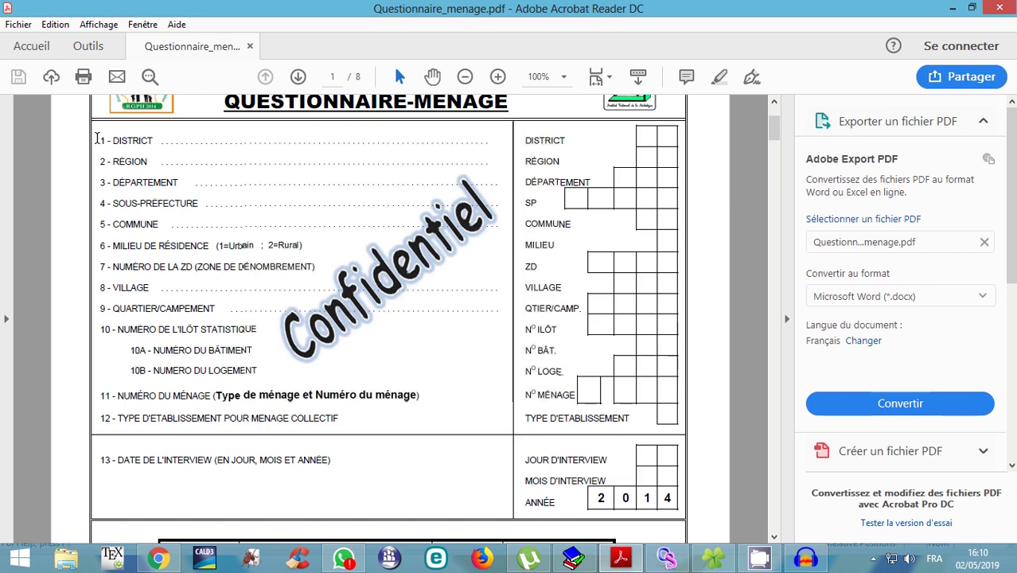
{"action": "left_click_drag", "start_coordinate": [96, 138], "coordinate": [343, 464]}
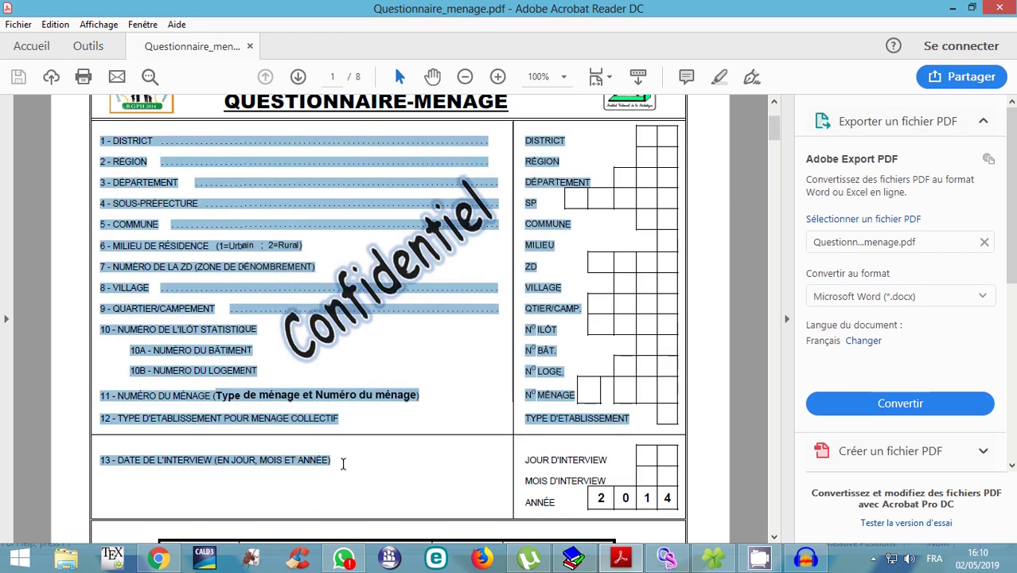
{"action": "left_click", "coordinate": [203, 148]}
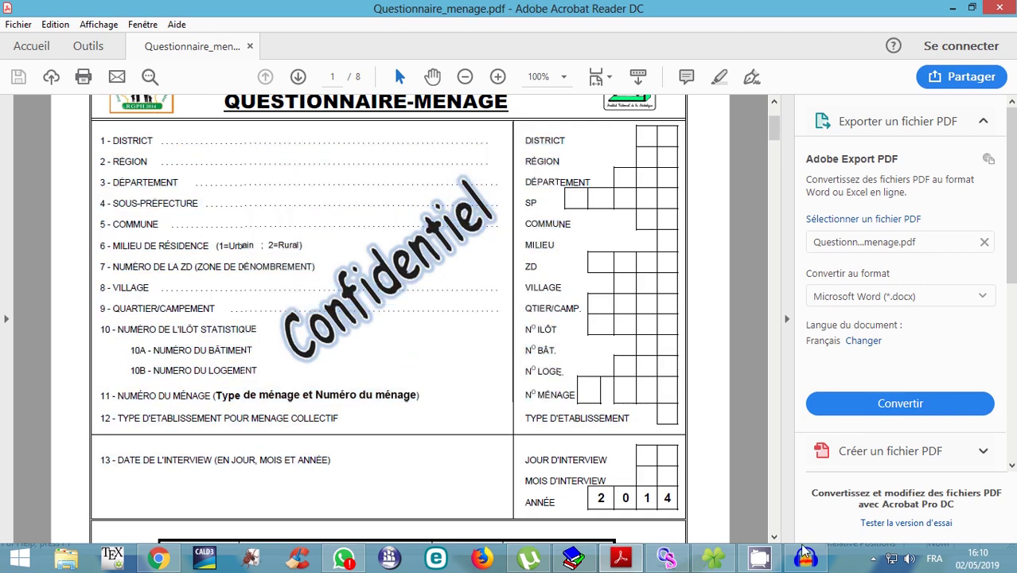
{"action": "left_click", "coordinate": [667, 557]}
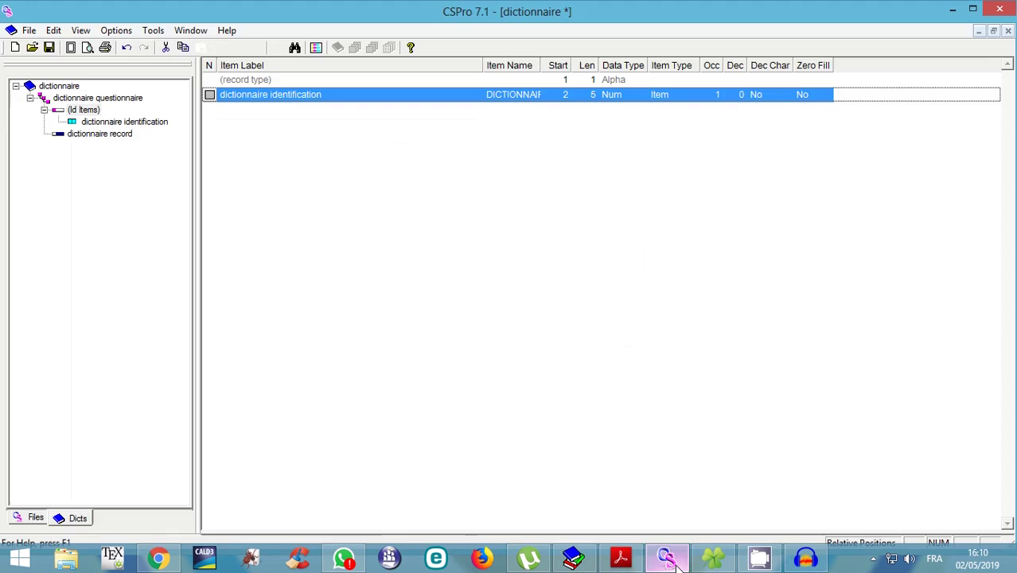
- Relabel the dictionnaire record as Situation géographique, keeping its record name, type value 1, Required Yes and Max 1
{"action": "left_click", "coordinate": [75, 135]}
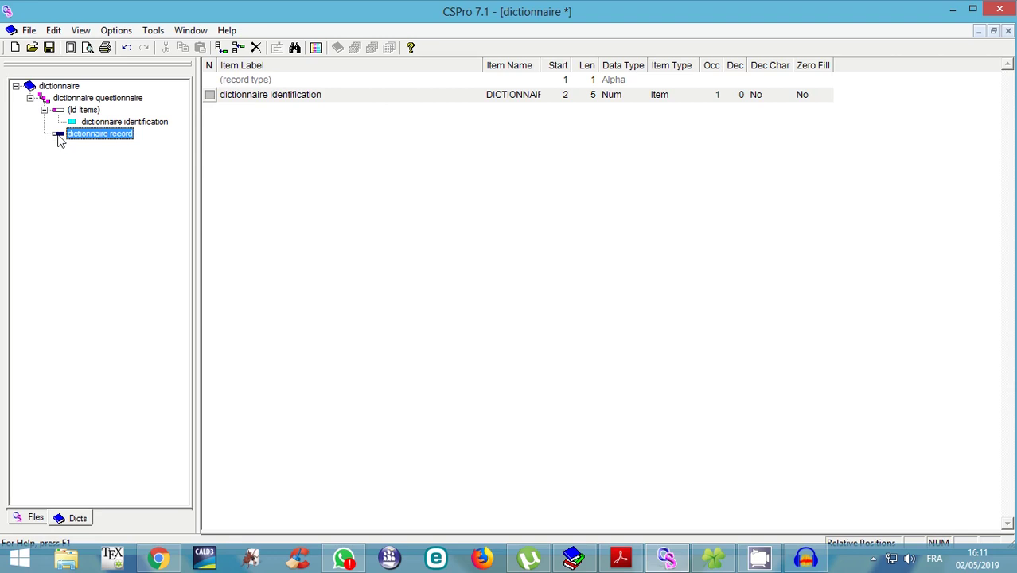
{"action": "right_click", "coordinate": [96, 134]}
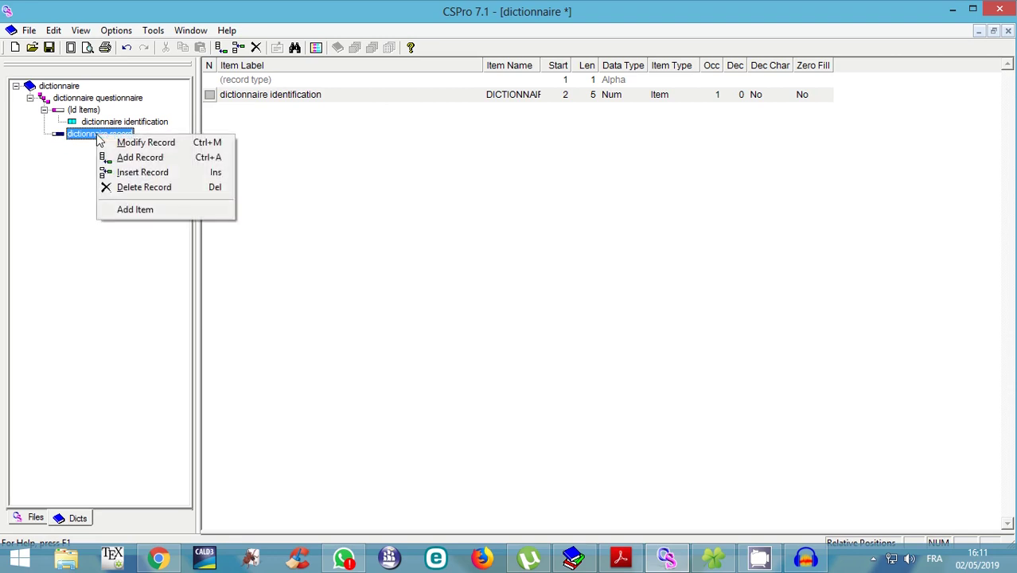
{"action": "left_click", "coordinate": [146, 143]}
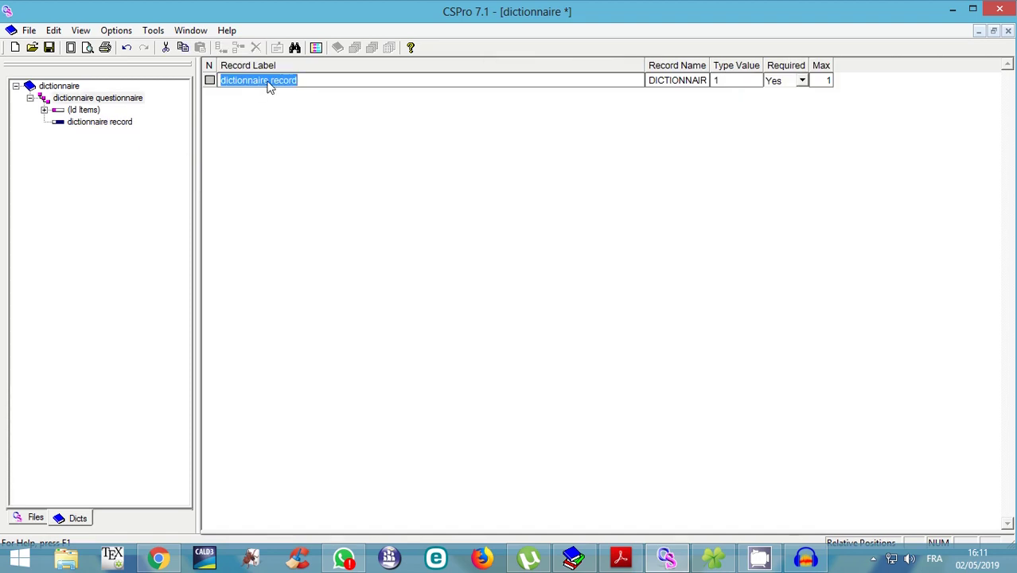
{"action": "type", "text": "Situ"}
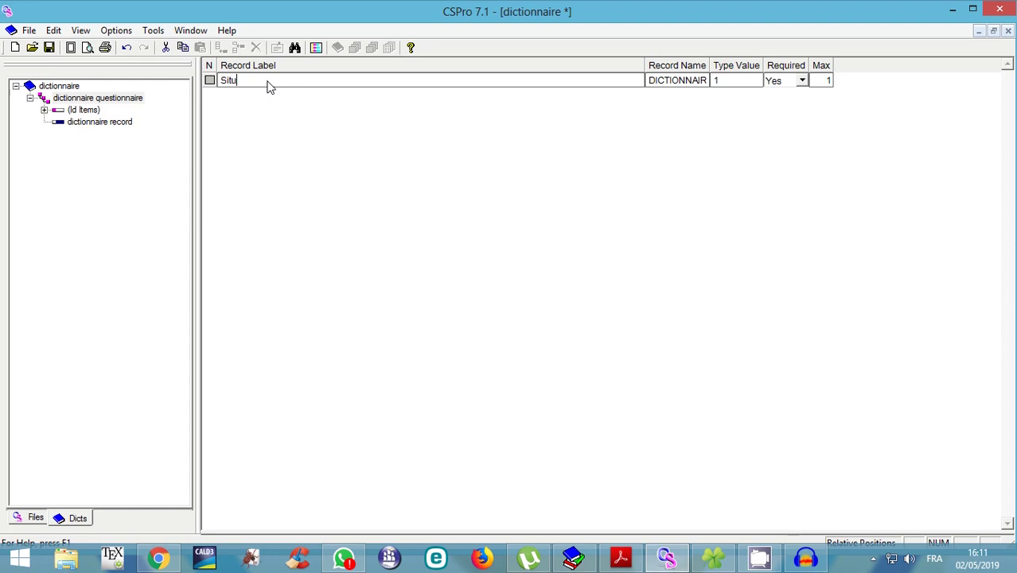
{"action": "type", "text": "atuion gé"}
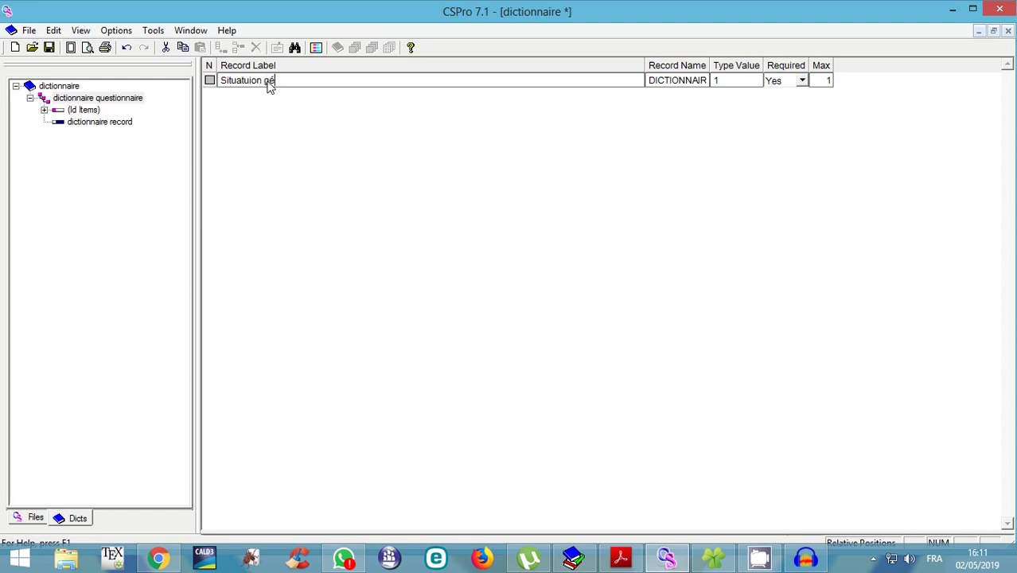
{"action": "type", "text": "ogra"}
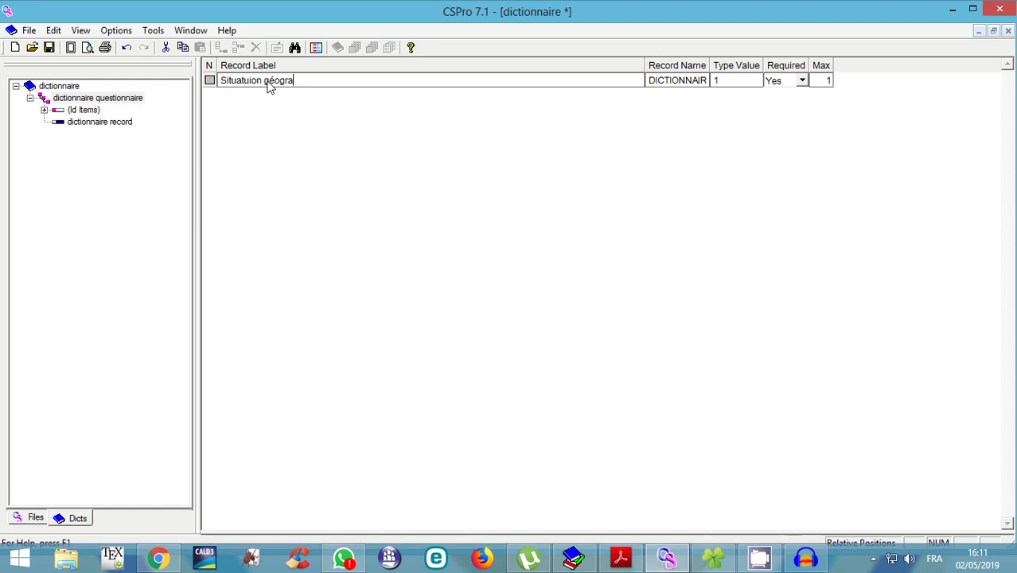
{"action": "type", "text": "phique"}
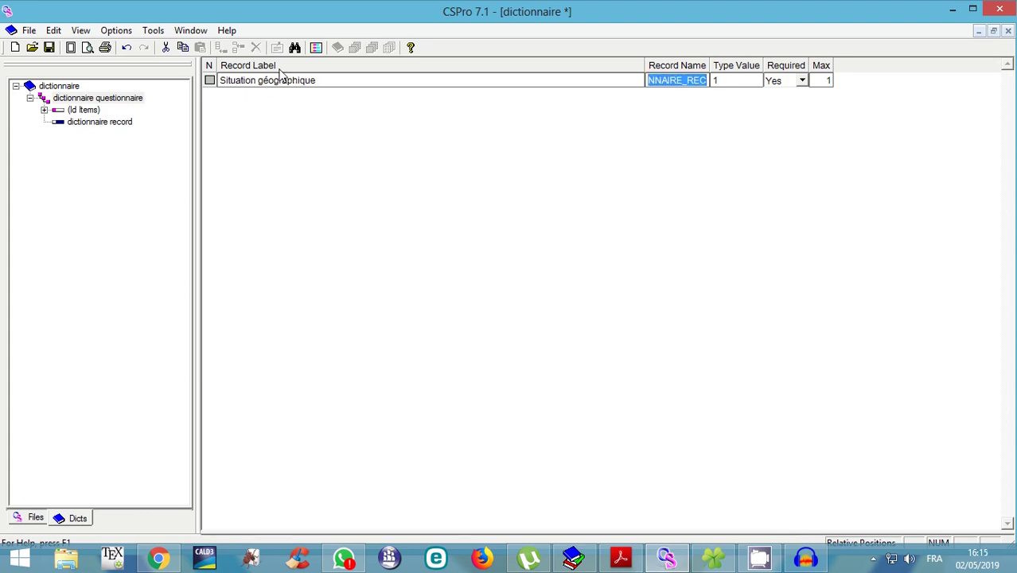
{"action": "key", "text": "Tab"}
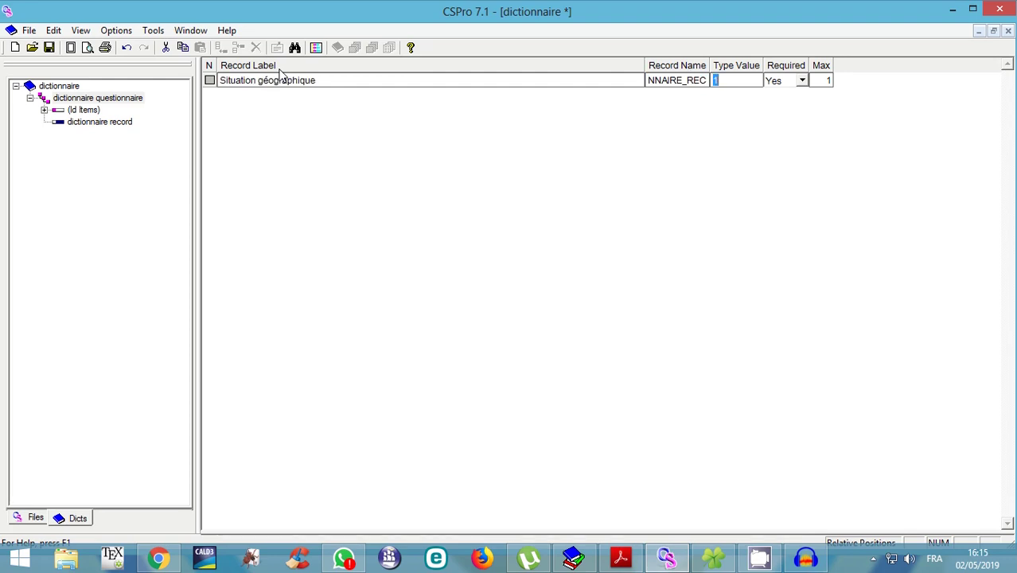
{"action": "key", "text": "Tab"}
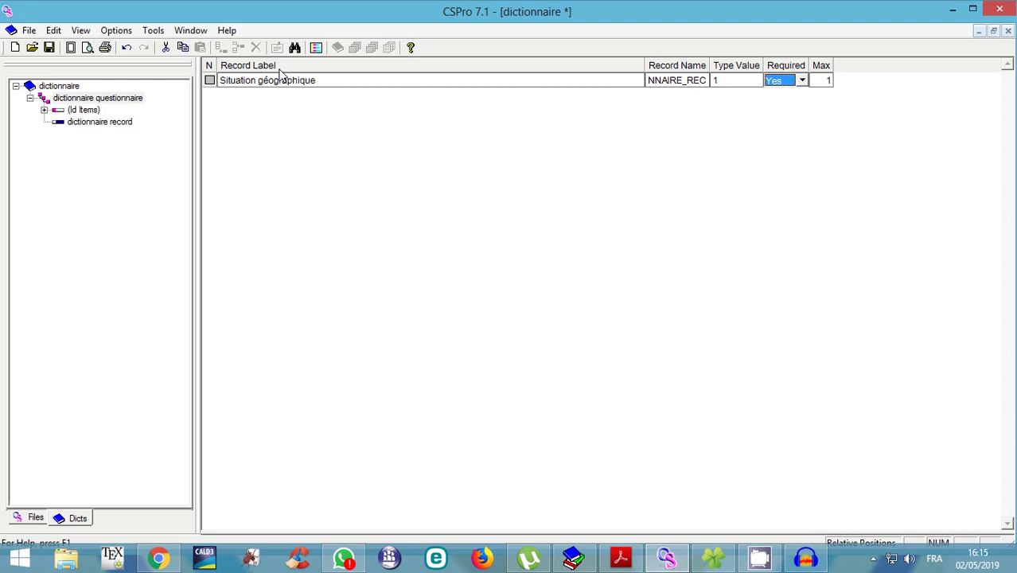
{"action": "key", "text": "Tab"}
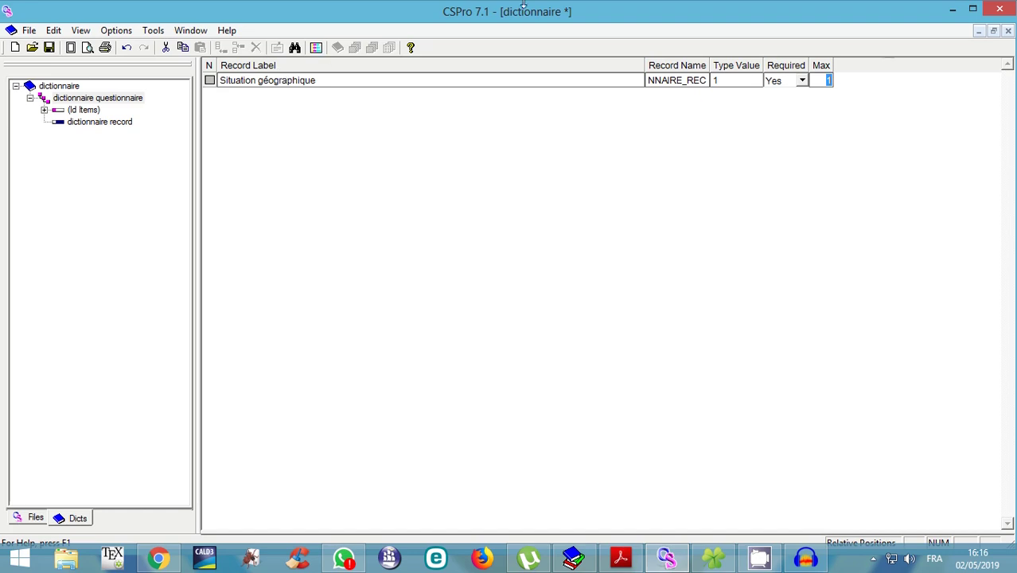
{"action": "left_click", "coordinate": [826, 82]}
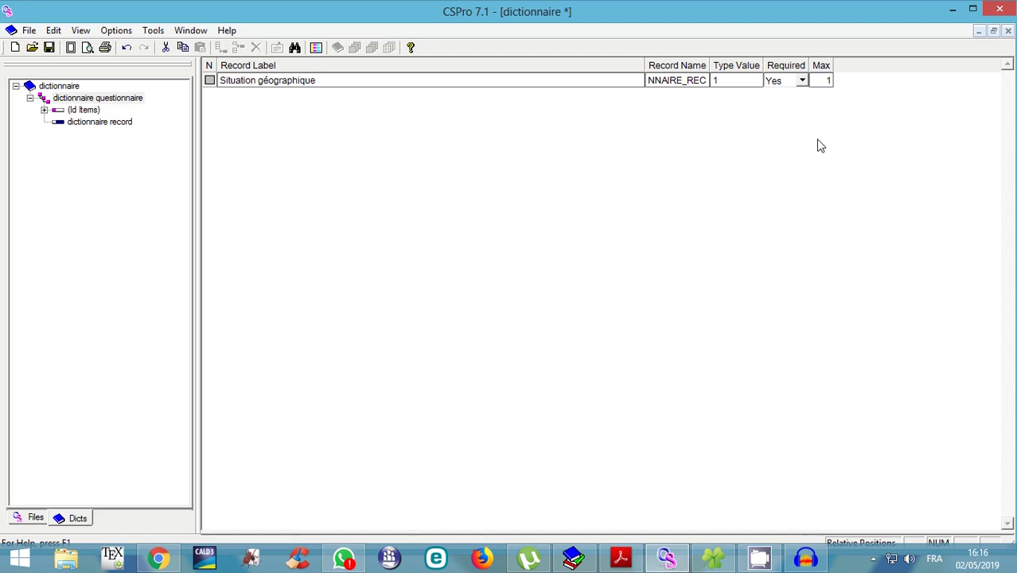
{"action": "key", "text": "Return"}
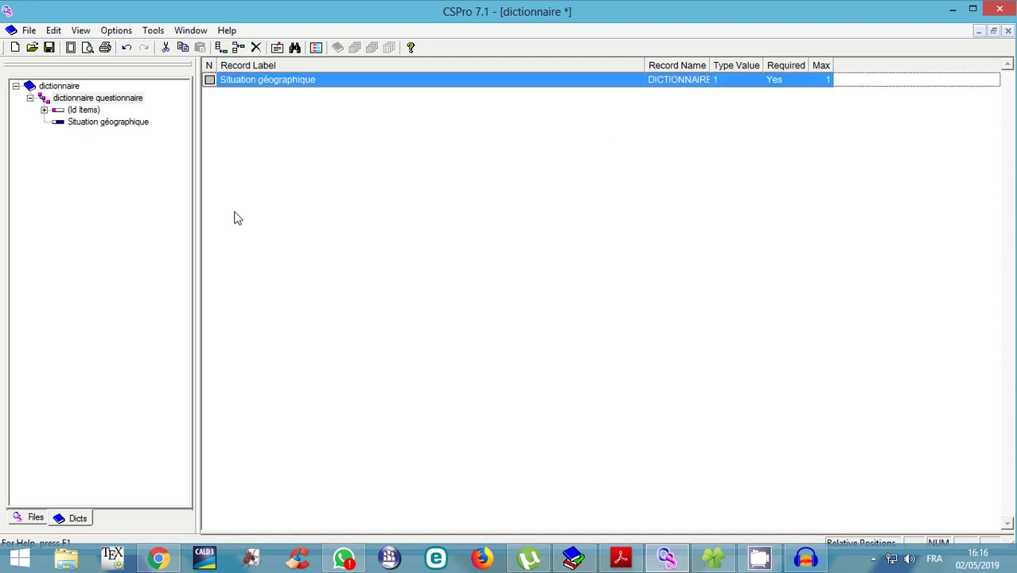
- Add a new item to the Situation géographique record in the CSPro dictionary
{"action": "left_click", "coordinate": [621, 557]}
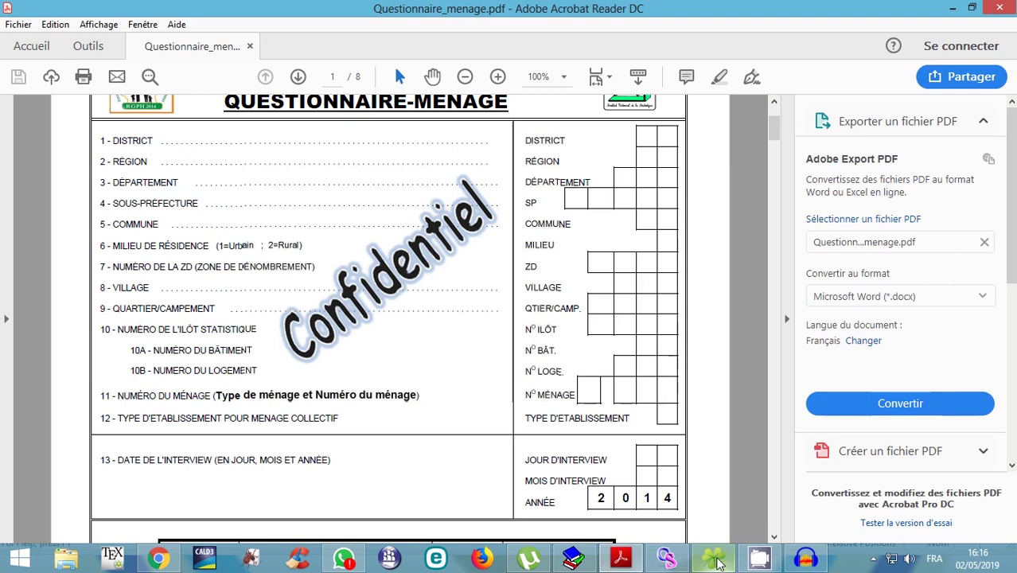
{"action": "left_click", "coordinate": [667, 559]}
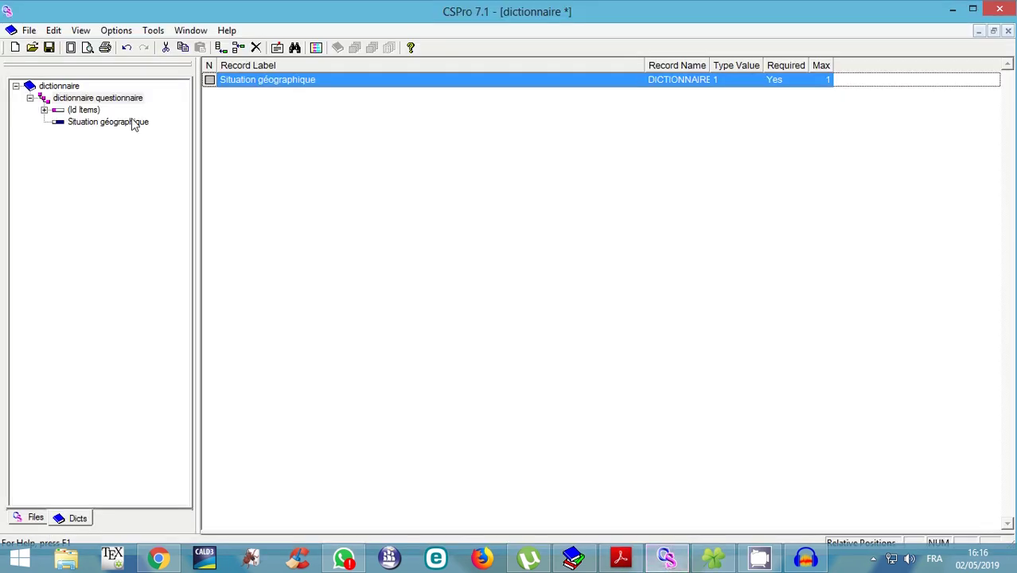
{"action": "left_click", "coordinate": [93, 125]}
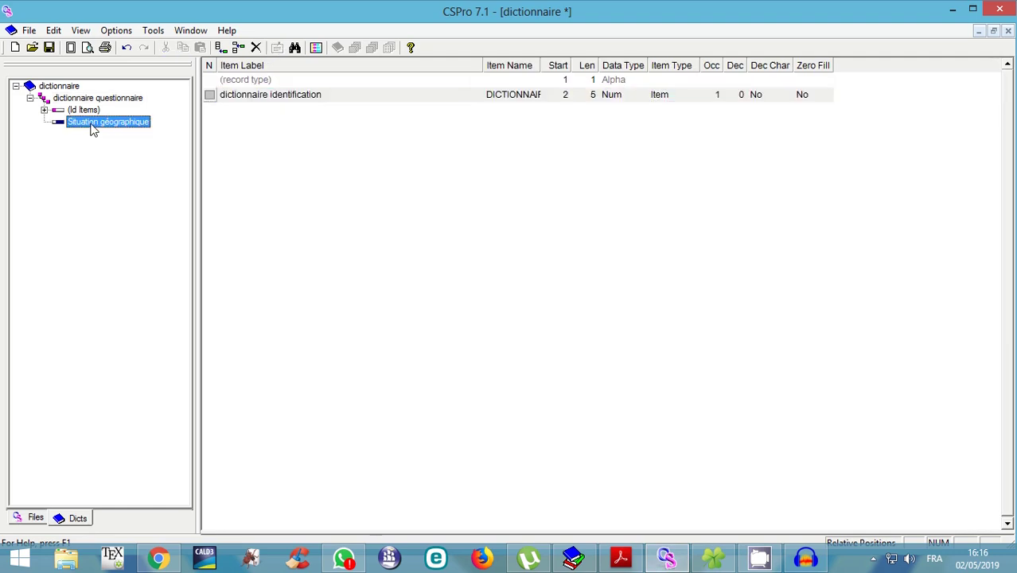
{"action": "right_click", "coordinate": [91, 126]}
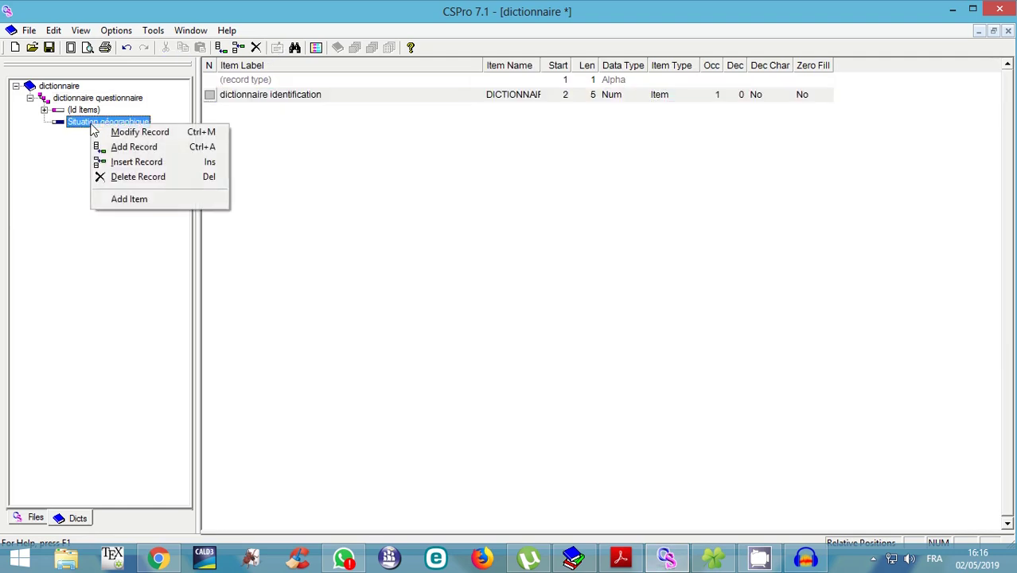
{"action": "left_click", "coordinate": [144, 200]}
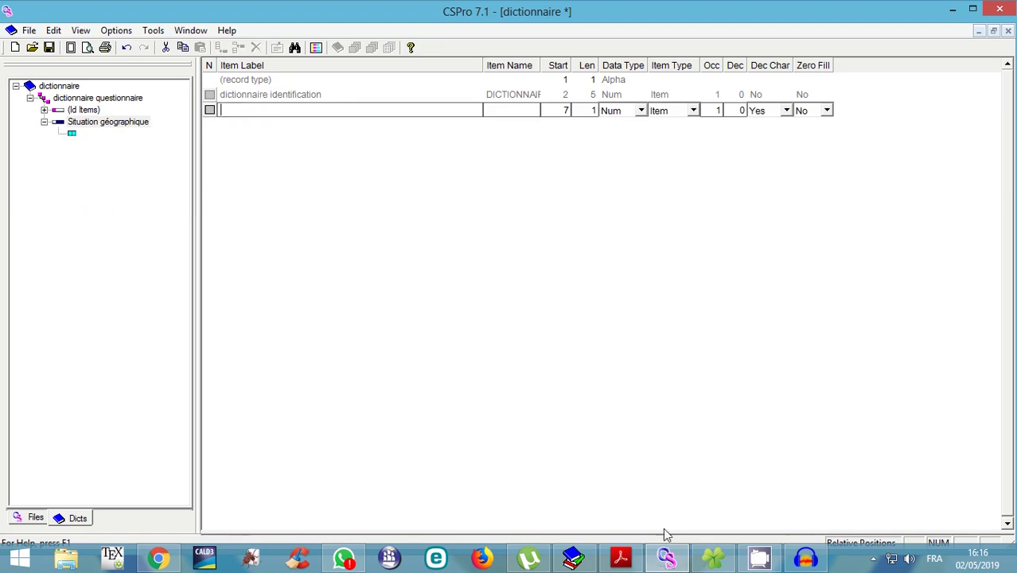
- Copy the question title "1 - DISTRICT" from Questionnaire_menage.pdf in Acrobat Reader
{"action": "left_click", "coordinate": [621, 557]}
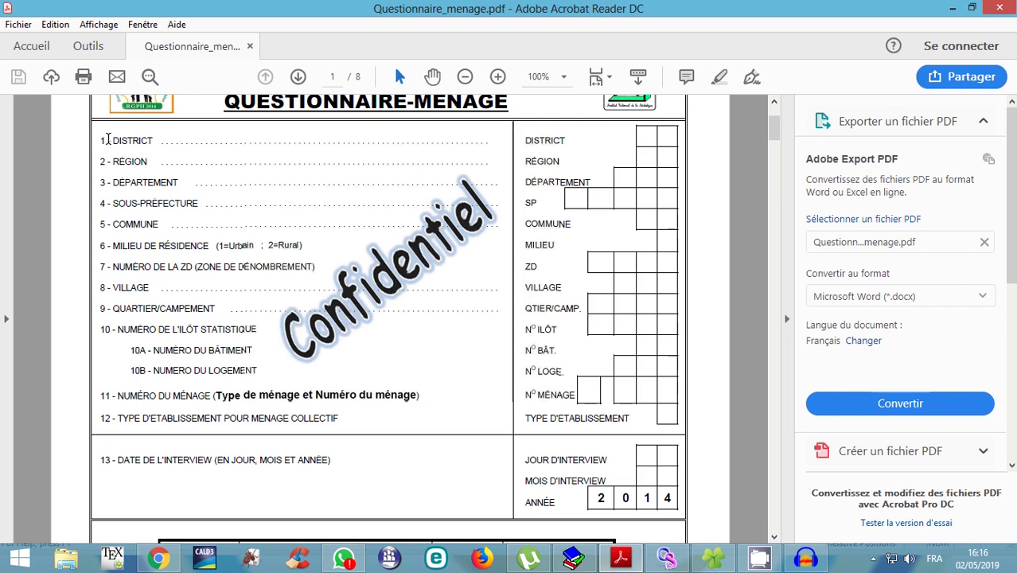
{"action": "left_click_drag", "start_coordinate": [113, 140], "coordinate": [153, 140]}
{"action": "key", "text": "ctrl+c"}
{"action": "left_click", "coordinate": [101, 138]}
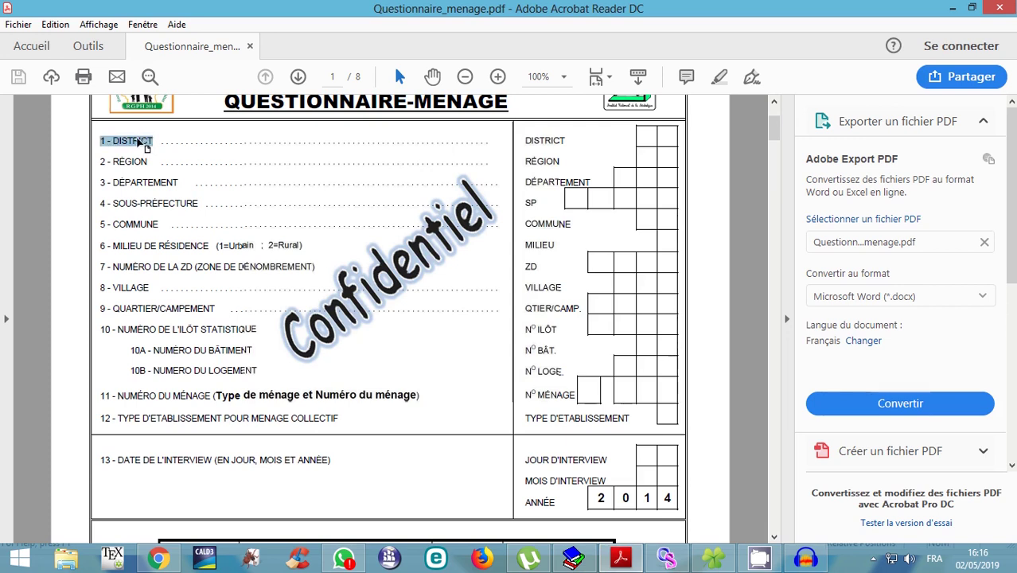
{"action": "right_click", "coordinate": [139, 140]}
{"action": "left_click", "coordinate": [173, 155]}
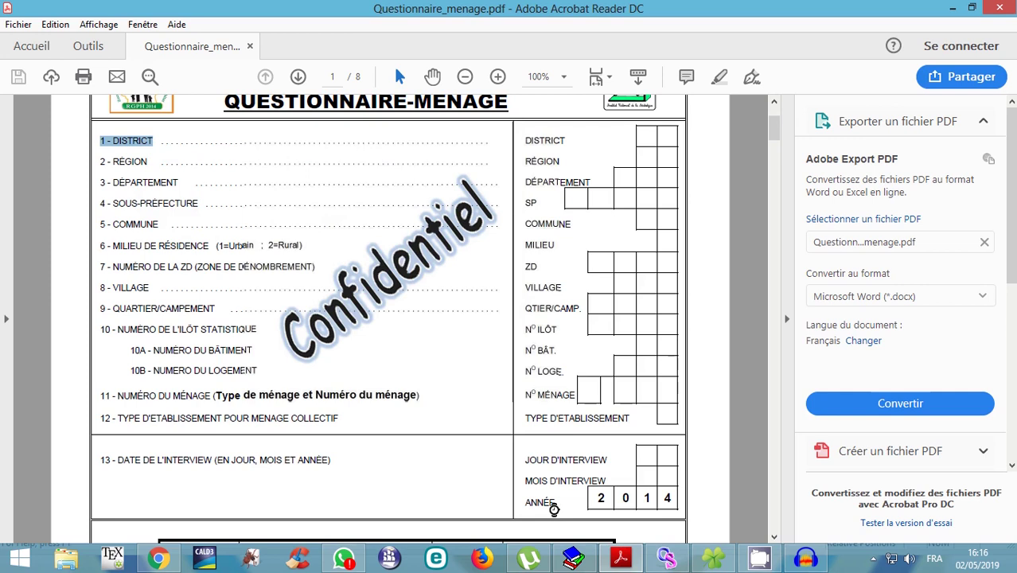
- Return to CSPro and paste 1 - DISTRICT as the new item's label, keeping the item name DISTRICT
{"action": "left_click", "coordinate": [667, 558]}
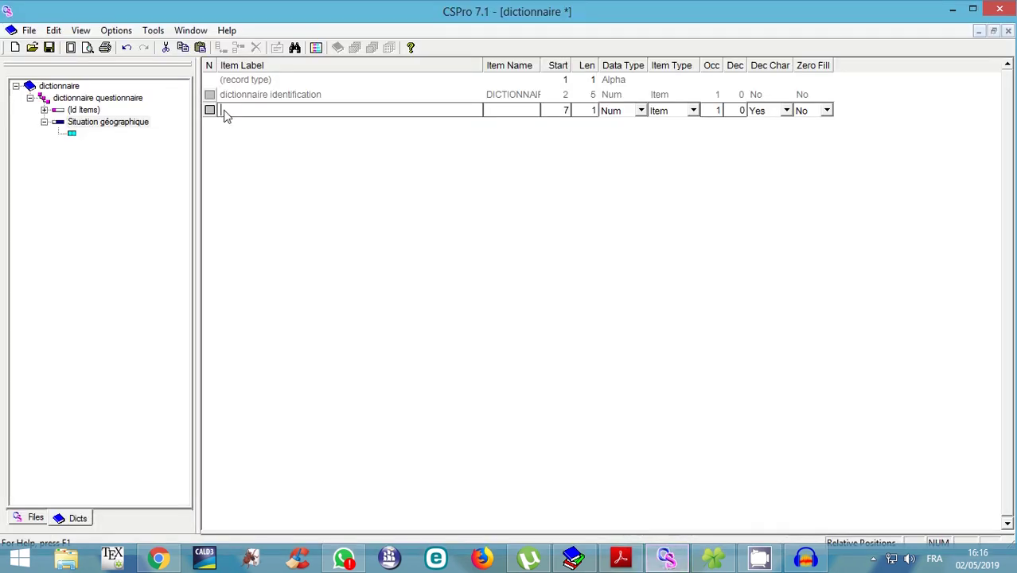
{"action": "type", "text": "v"}
{"action": "key", "text": "BackSpace"}
{"action": "key", "text": "ctrl+v"}
{"action": "key", "text": "Tab"}
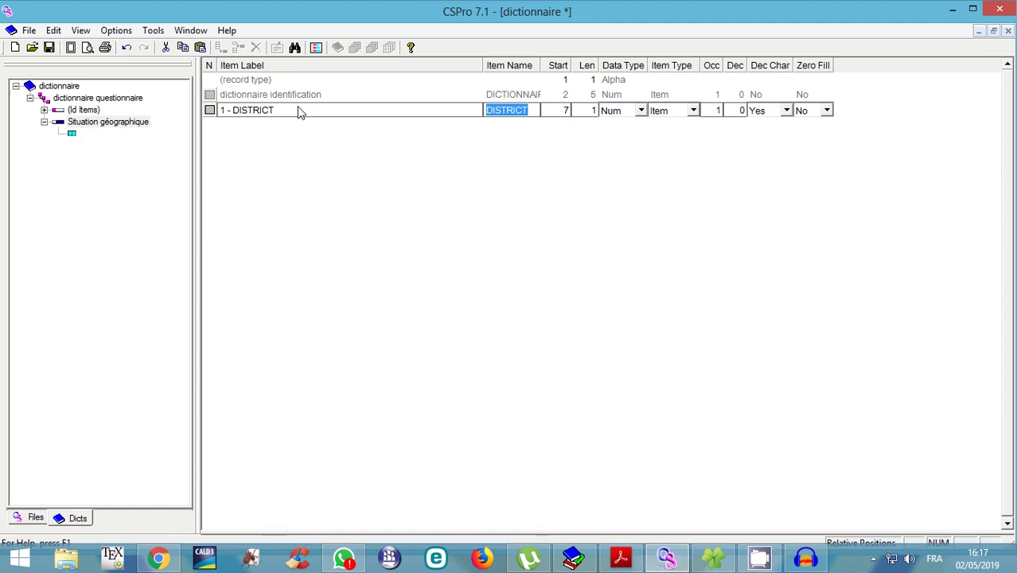
{"action": "key", "text": "Tab"}
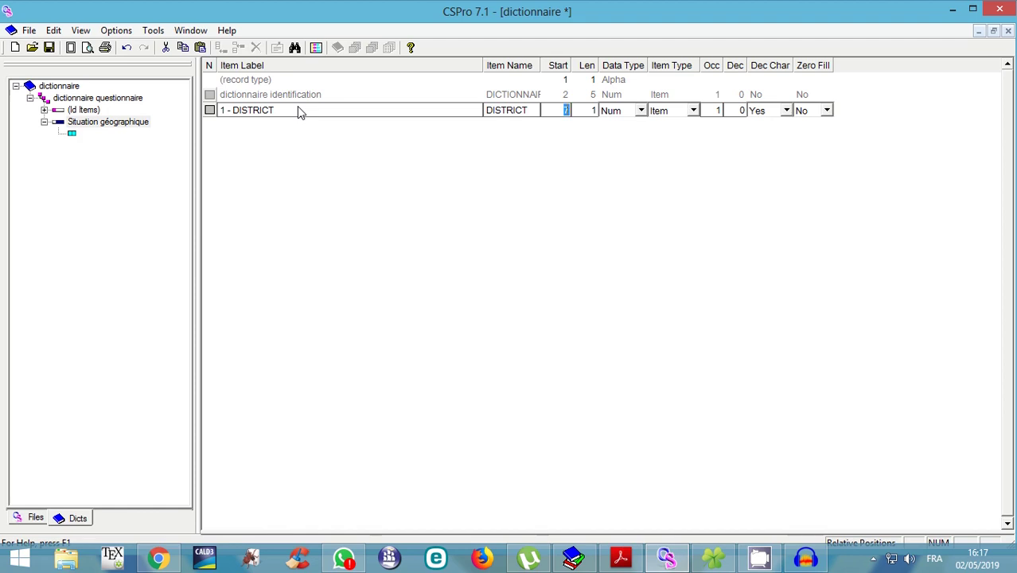
- Set the DISTRICT item's length to 25 and data type to Alpha, accepting its remaining default settings
{"action": "key", "text": "Tab"}
{"action": "type", "text": "25"}
{"action": "key", "text": "Tab"}
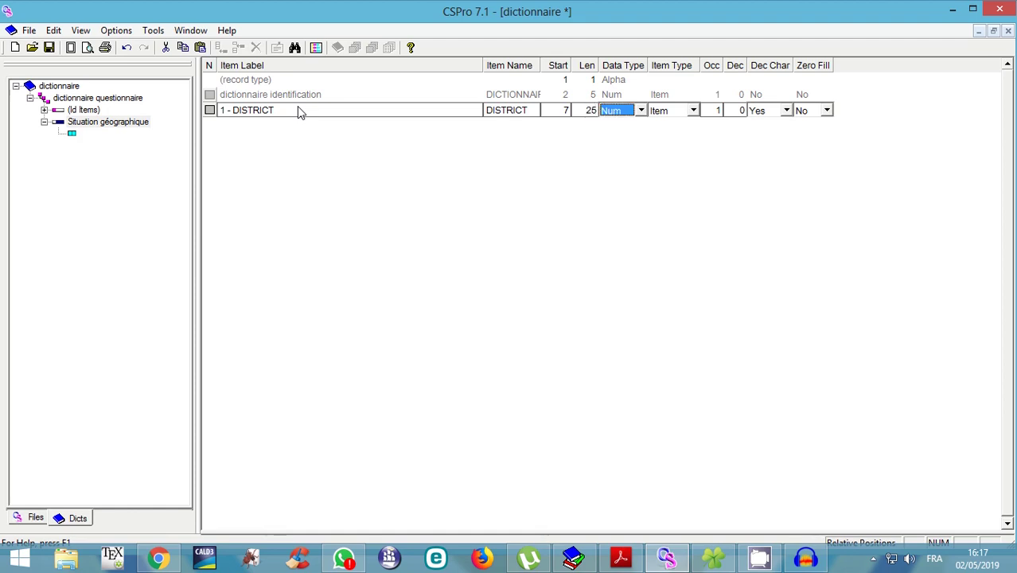
{"action": "left_click", "coordinate": [641, 112]}
{"action": "left_click", "coordinate": [622, 138]}
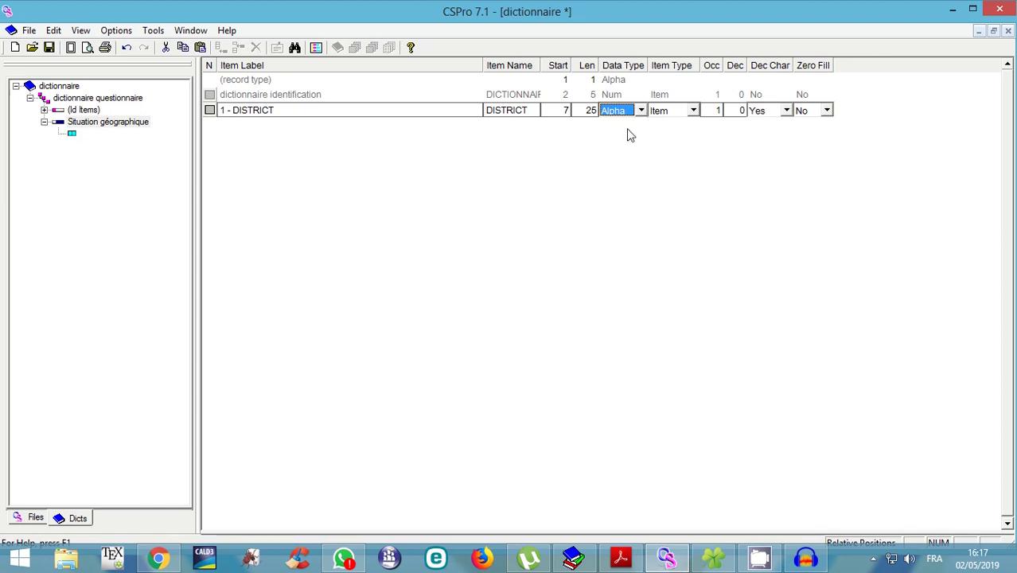
{"action": "left_click", "coordinate": [666, 118]}
{"action": "key", "text": "Tab"}
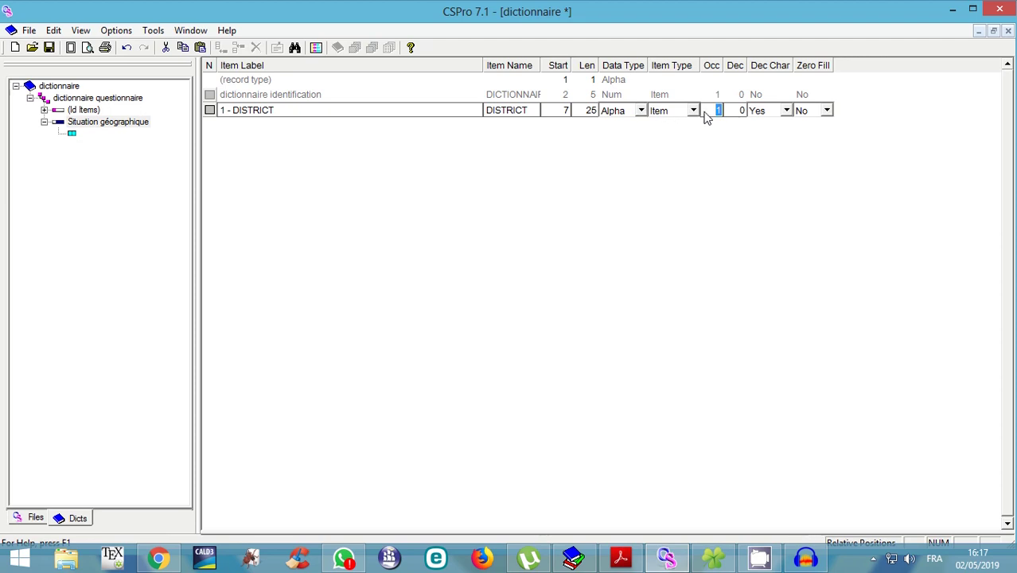
{"action": "key", "text": "Tab"}
{"action": "key", "text": "Tab"}
{"action": "key", "text": "Tab"}
{"action": "key", "text": "Tab"}
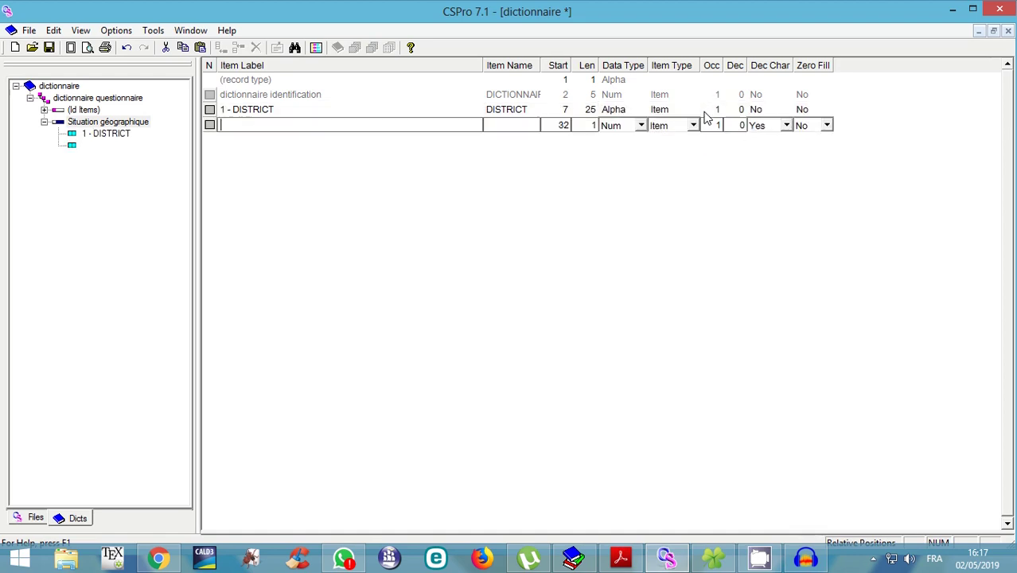
- Copy "2 - RÉGION" from the questionnaire in Acrobat Reader and paste it as the next item's label in CSPro
{"action": "left_click", "coordinate": [625, 563]}
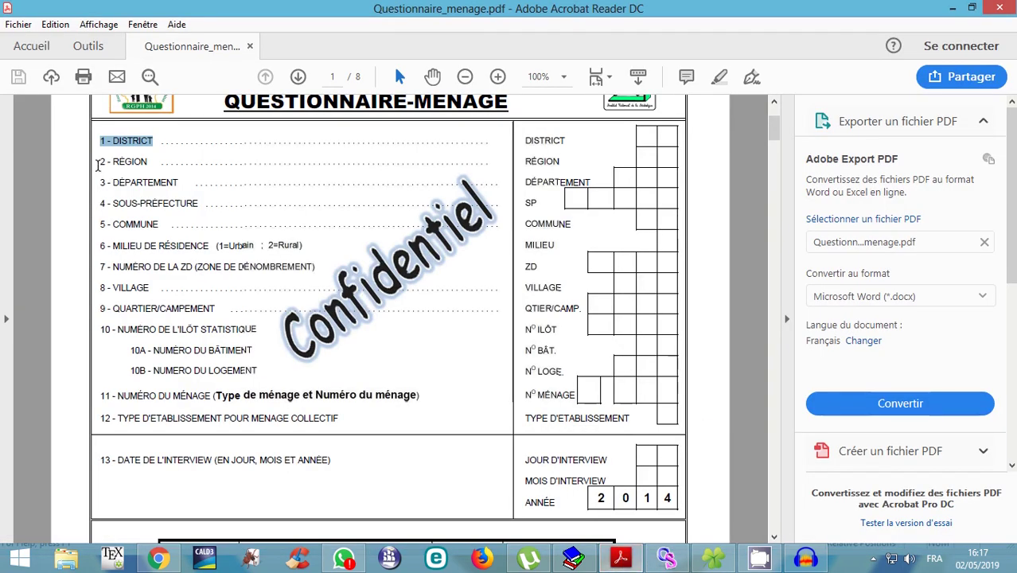
{"action": "left_click_drag", "start_coordinate": [100, 162], "coordinate": [153, 158]}
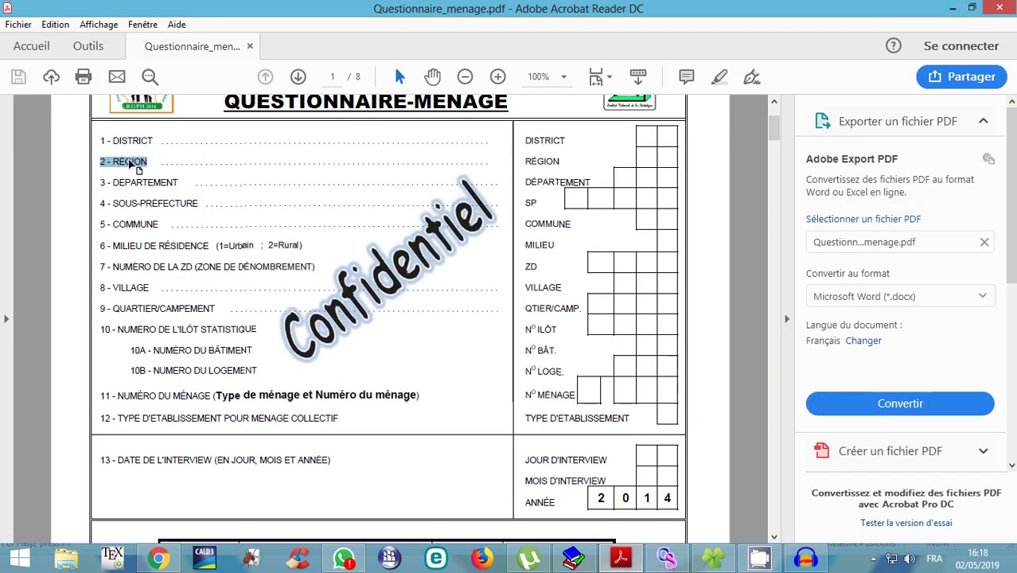
{"action": "right_click", "coordinate": [147, 164]}
{"action": "left_click", "coordinate": [157, 177]}
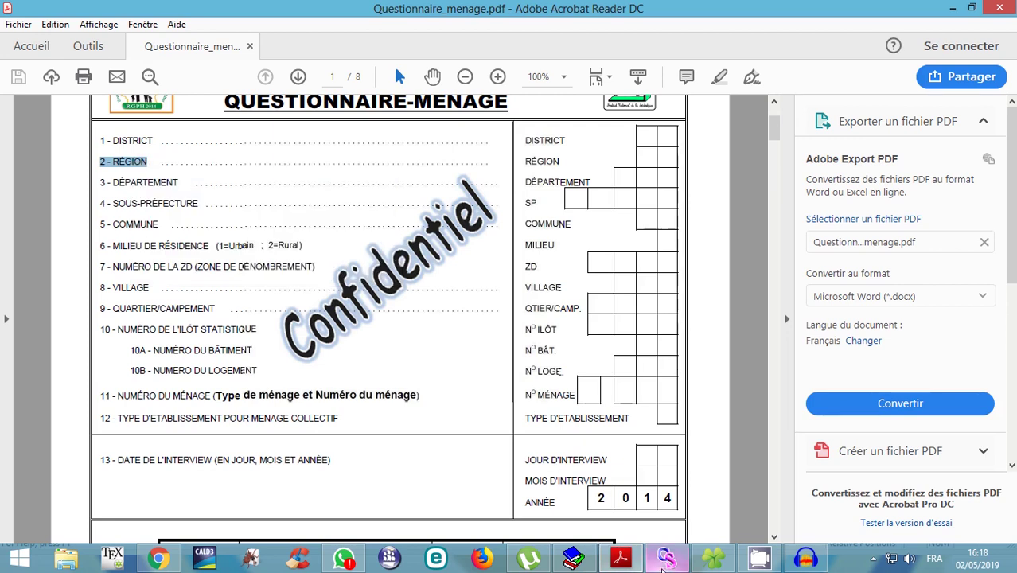
{"action": "left_click", "coordinate": [667, 559]}
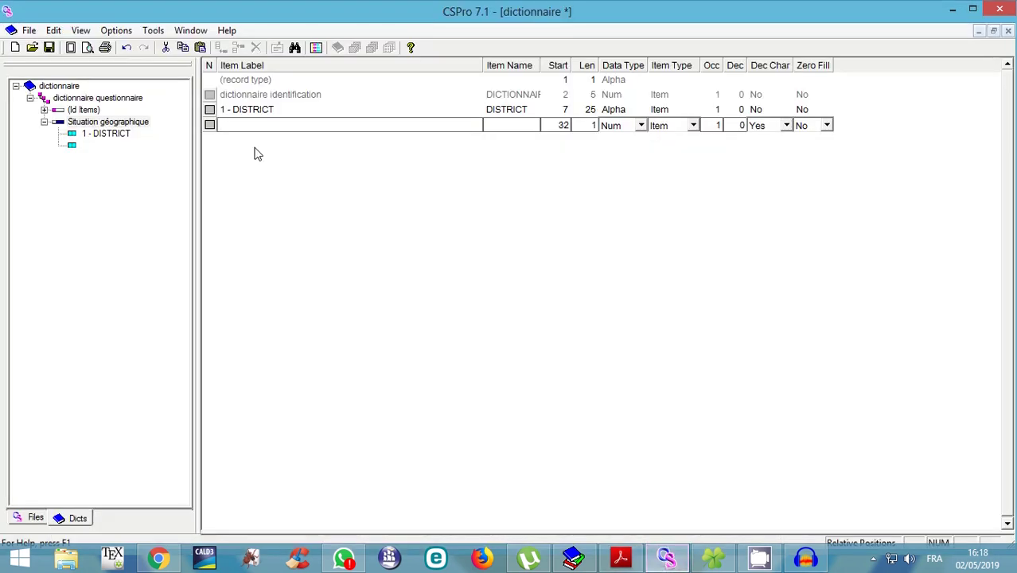
{"action": "key", "text": "ctrl+v"}
{"action": "key", "text": "Tab"}
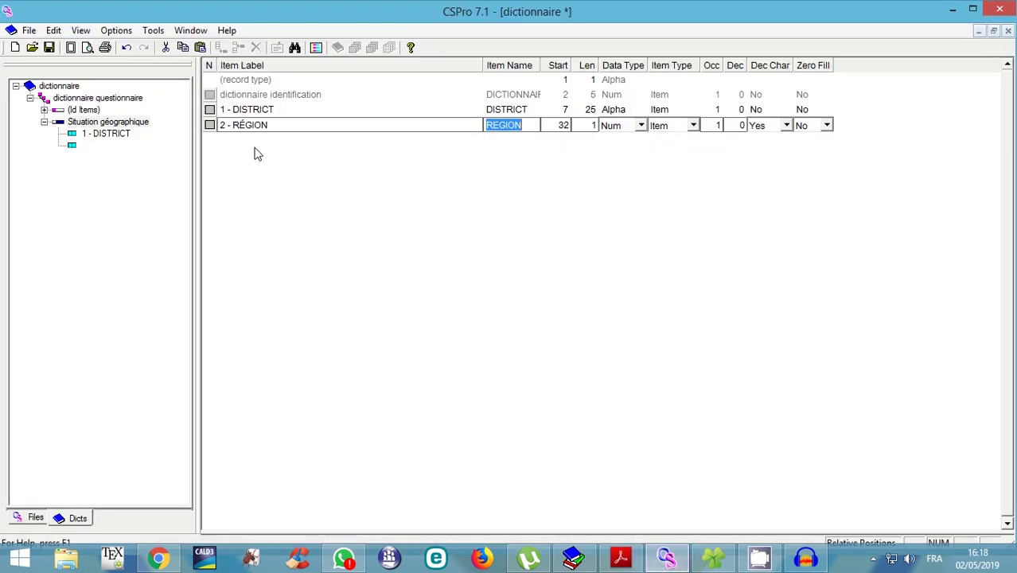
- Keep the item name REGION, set its length to 25 and data type to Alpha, and accept the remaining defaults
{"action": "key", "text": "Tab"}
{"action": "key", "text": "Tab"}
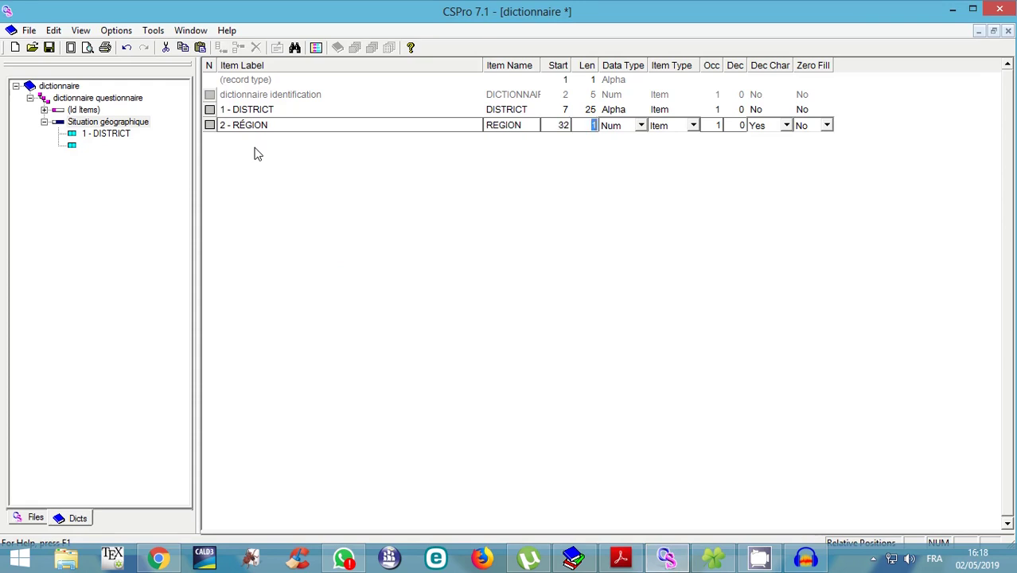
{"action": "type", "text": "25"}
{"action": "key", "text": "Tab"}
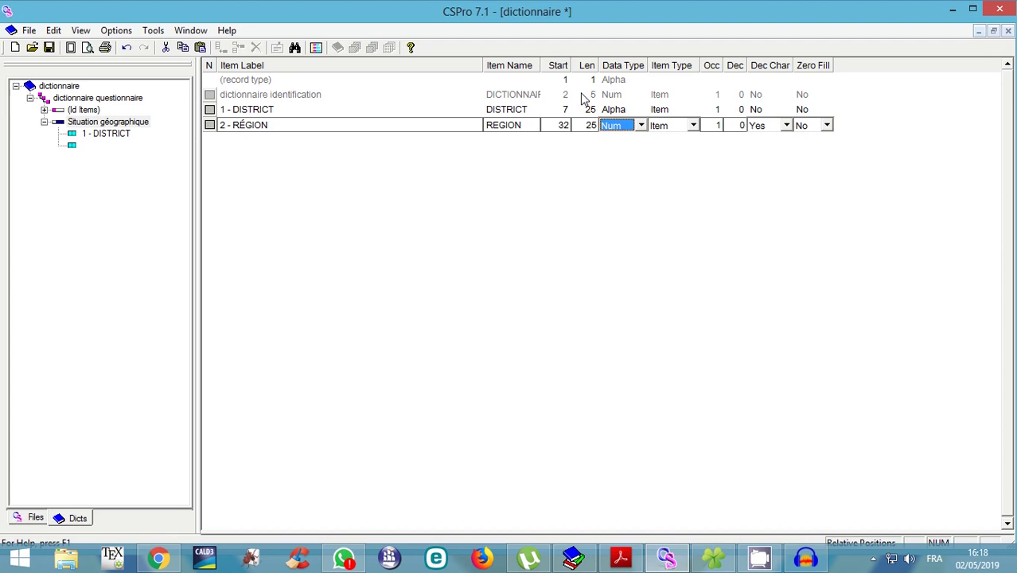
{"action": "left_click", "coordinate": [641, 125]}
{"action": "left_click", "coordinate": [614, 151]}
{"action": "key", "text": "Tab"}
{"action": "key", "text": "Tab"}
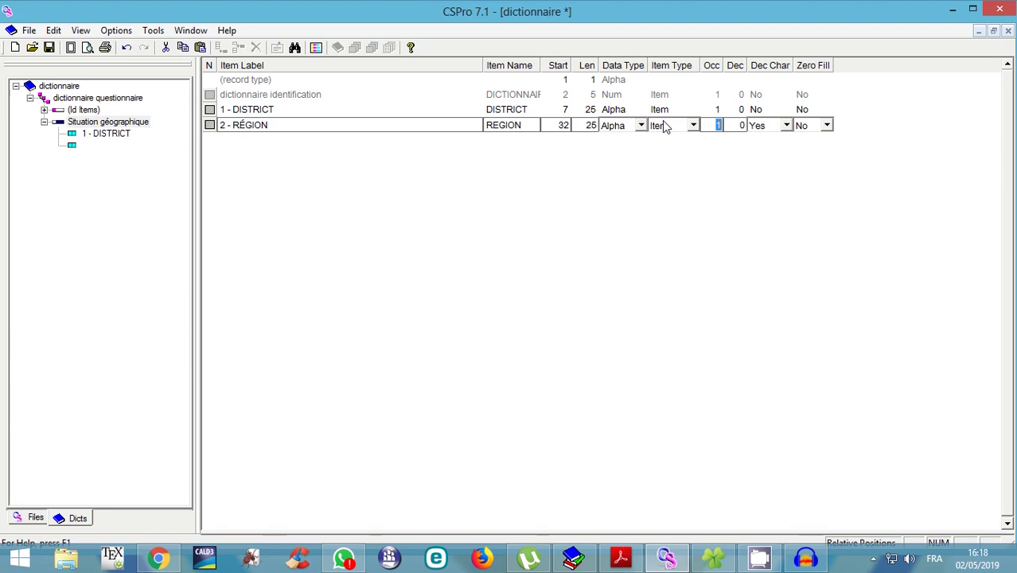
{"action": "key", "text": "Tab"}
{"action": "key", "text": "Tab"}
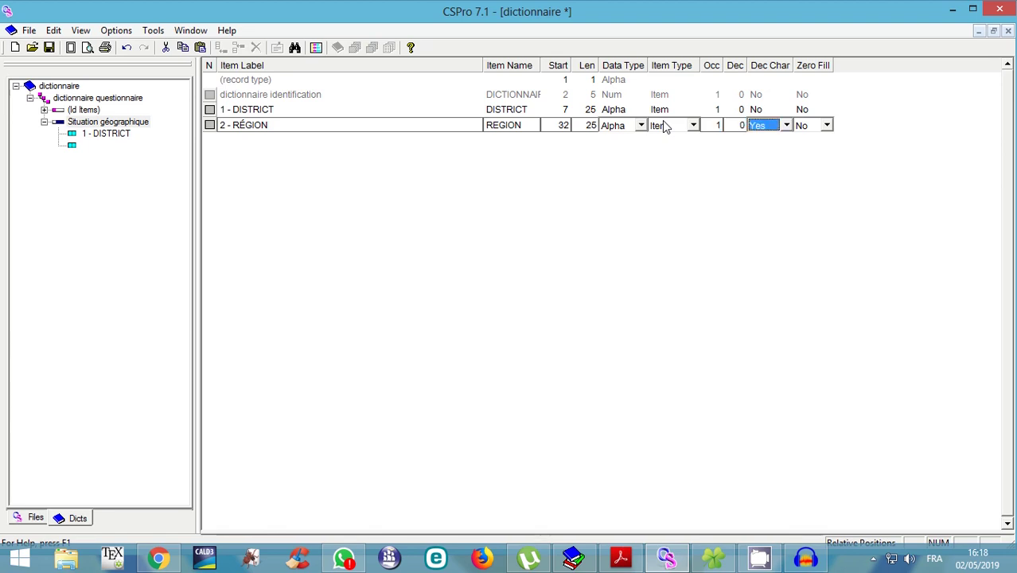
{"action": "key", "text": "Tab"}
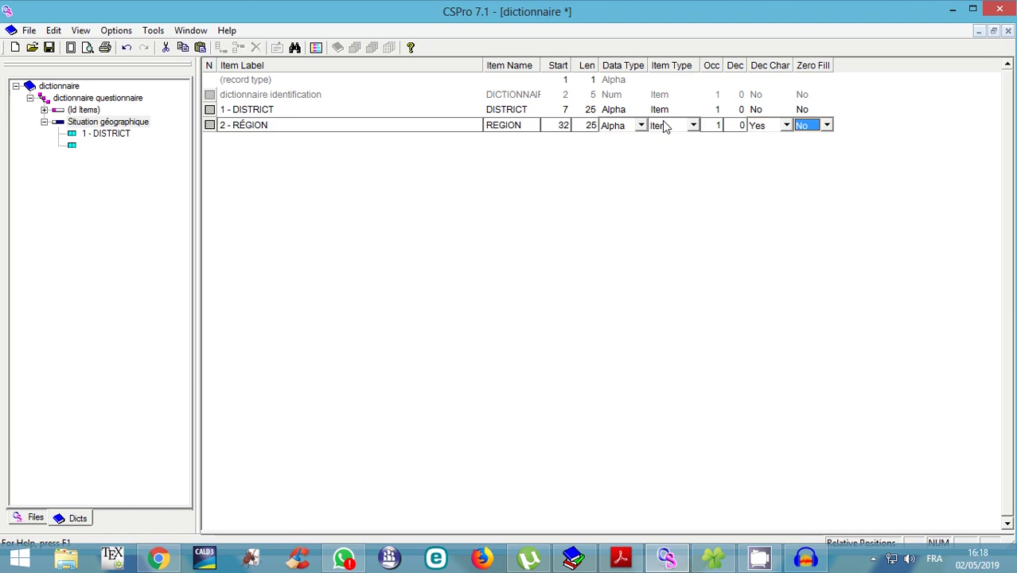
{"action": "key", "text": "Tab"}
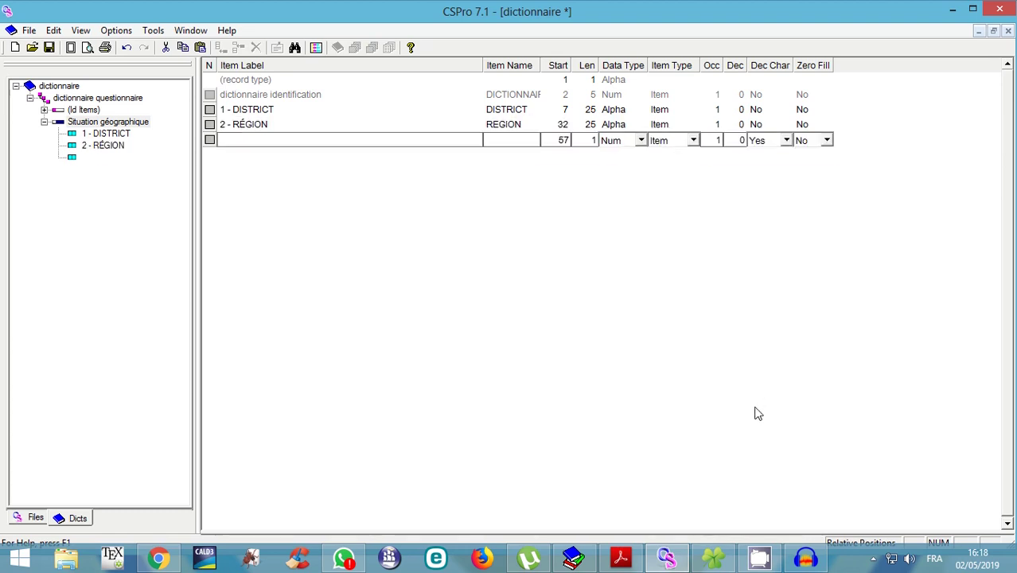
- Copy "3 - DÉPARTEMENT" from the questionnaire in Acrobat Reader and paste it as the third item's label in CSPro
{"action": "left_click", "coordinate": [619, 561]}
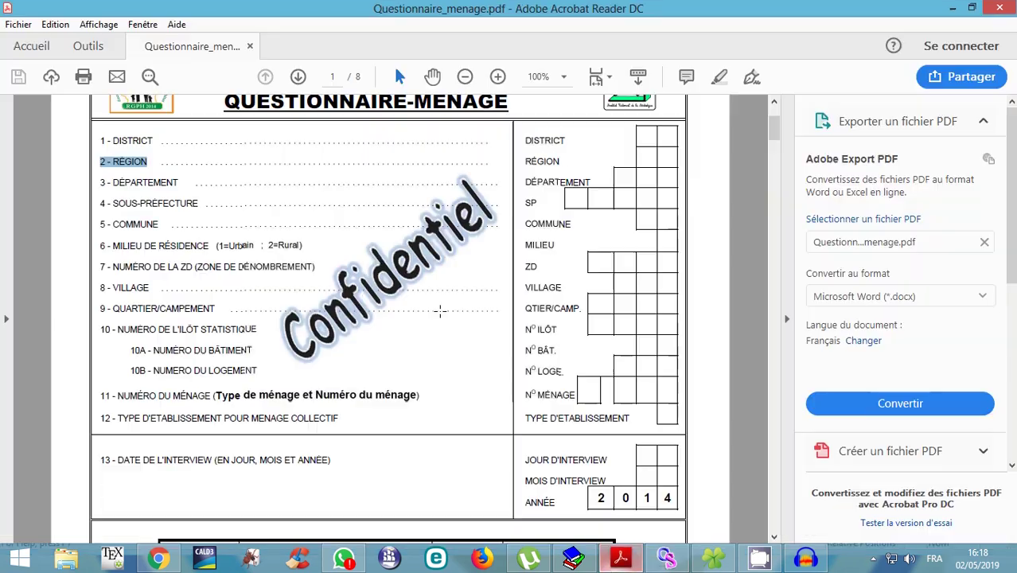
{"action": "left_click_drag", "start_coordinate": [99, 182], "coordinate": [177, 182]}
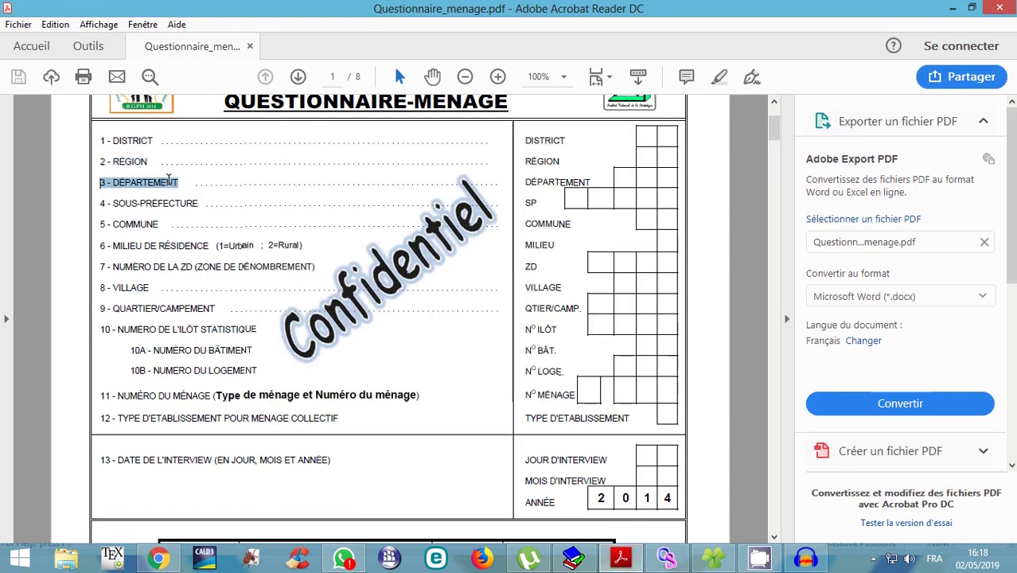
{"action": "right_click", "coordinate": [146, 191]}
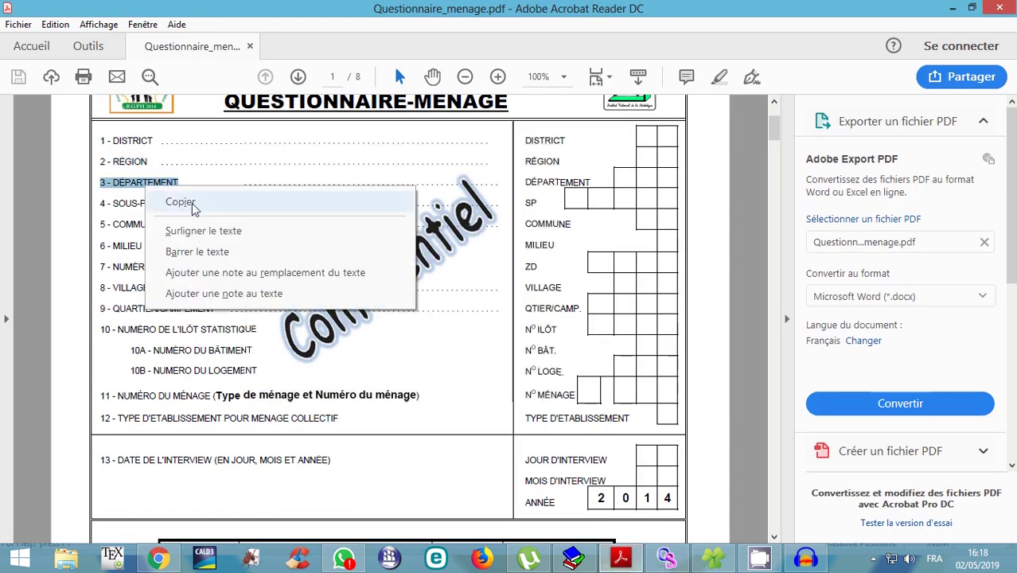
{"action": "left_click", "coordinate": [181, 202]}
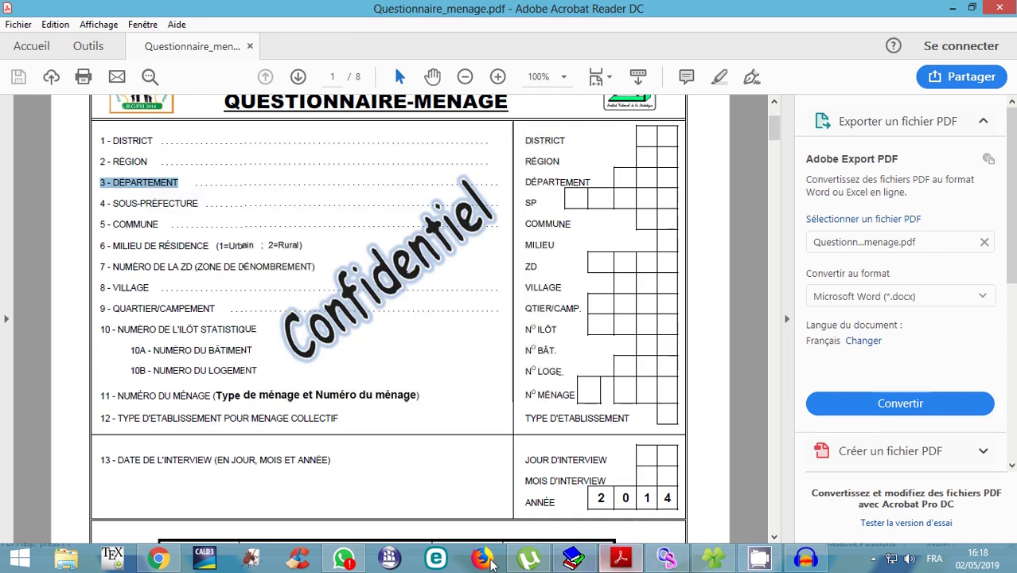
{"action": "left_click", "coordinate": [651, 562]}
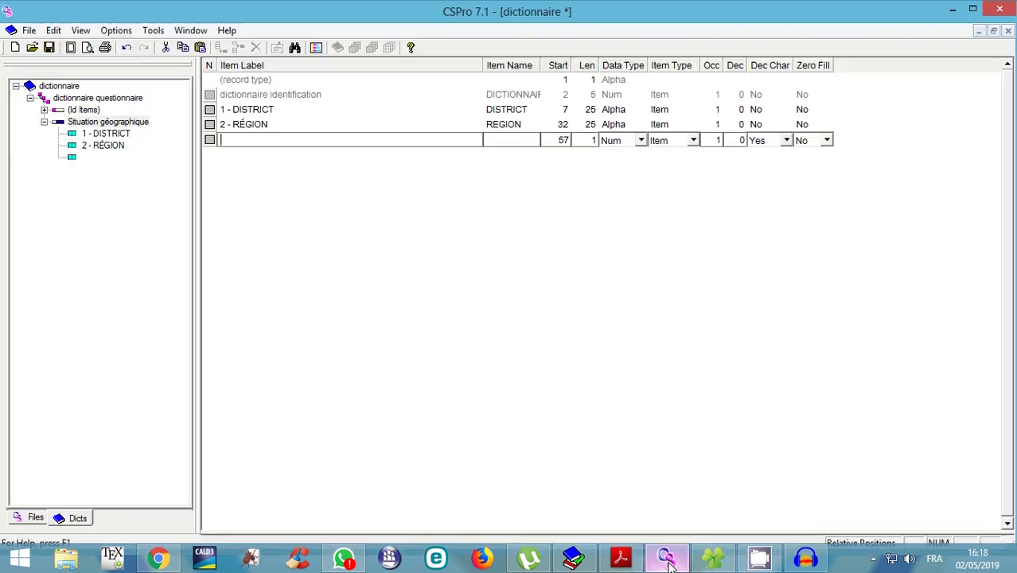
{"action": "key", "text": "ctrl+v"}
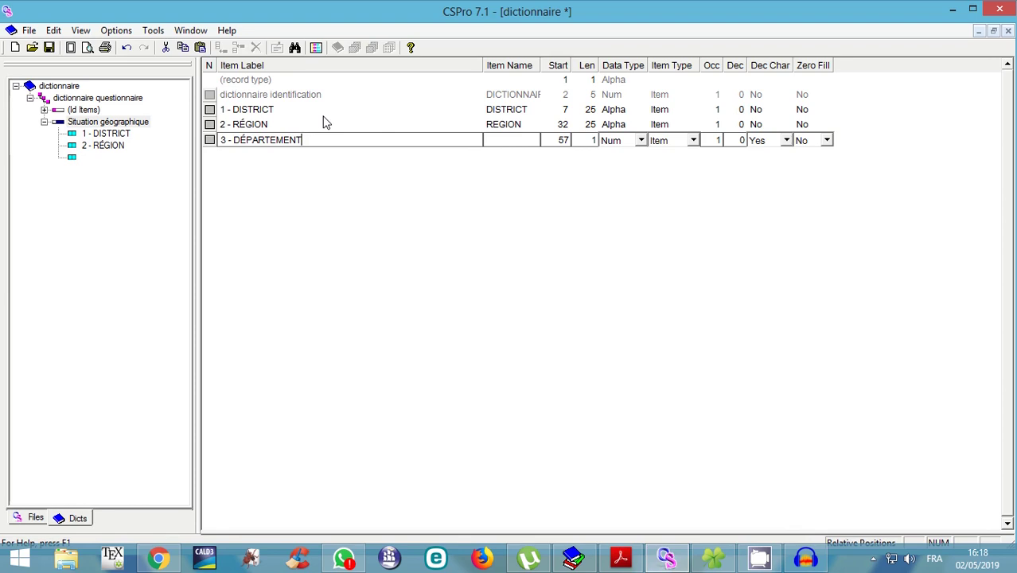
- Keep the DÉPARTEMENT item's default name, set its length to 25 and data type to Alpha, and accept the remaining defaults
{"action": "key", "text": "Tab"}
{"action": "key", "text": "Tab"}
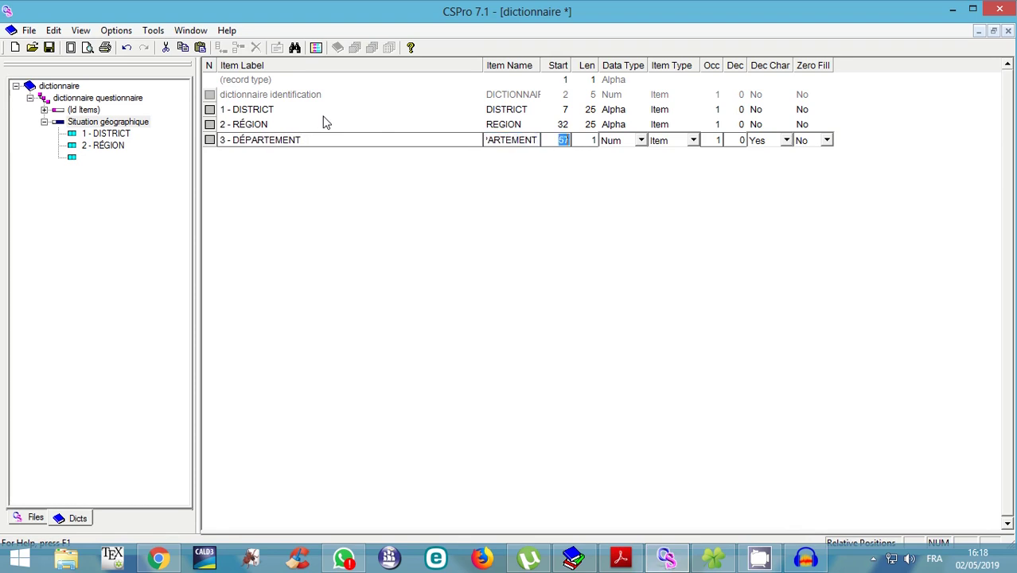
{"action": "key", "text": "Tab"}
{"action": "type", "text": "25"}
{"action": "key", "text": "Tab"}
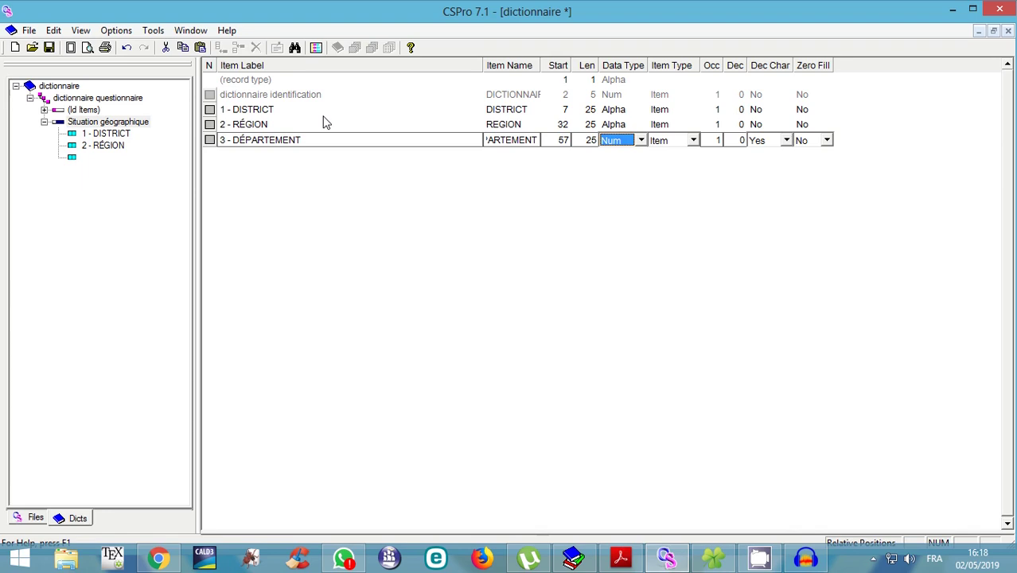
{"action": "key", "text": "alt+Down"}
{"action": "key", "text": "Down"}
{"action": "key", "text": "Tab"}
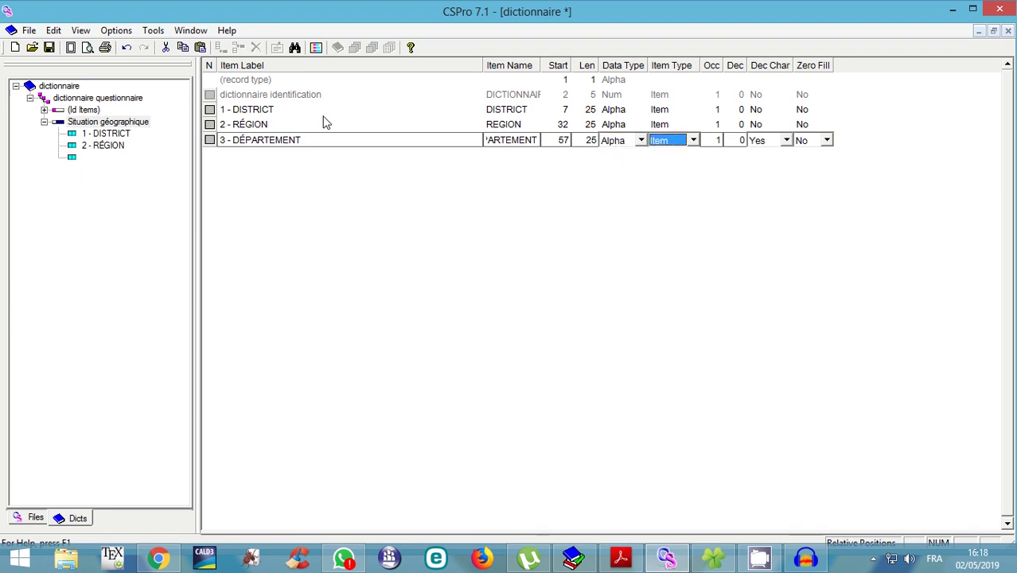
{"action": "key", "text": "Tab"}
{"action": "key", "text": "Tab"}
{"action": "key", "text": "Tab"}
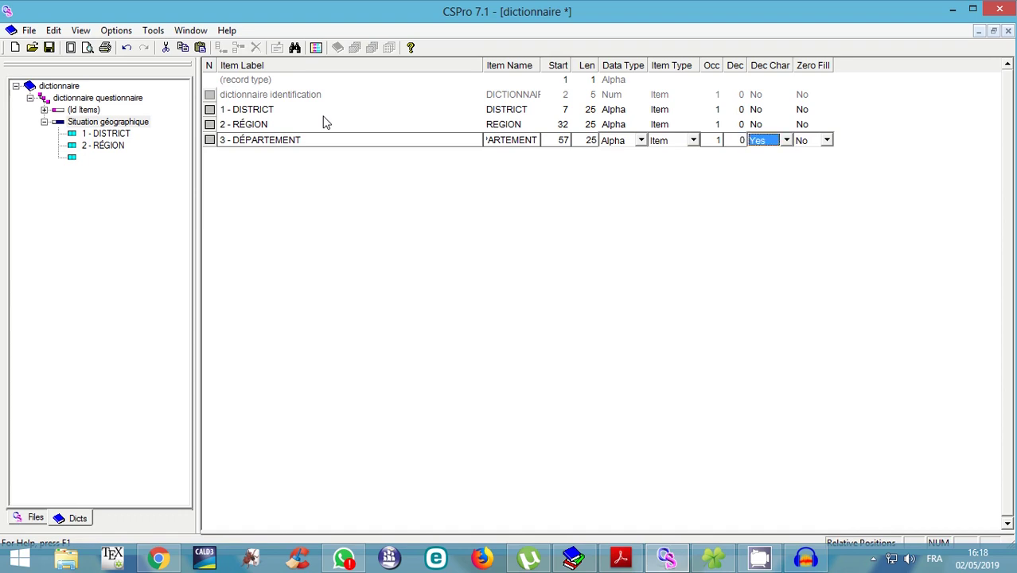
{"action": "key", "text": "Tab"}
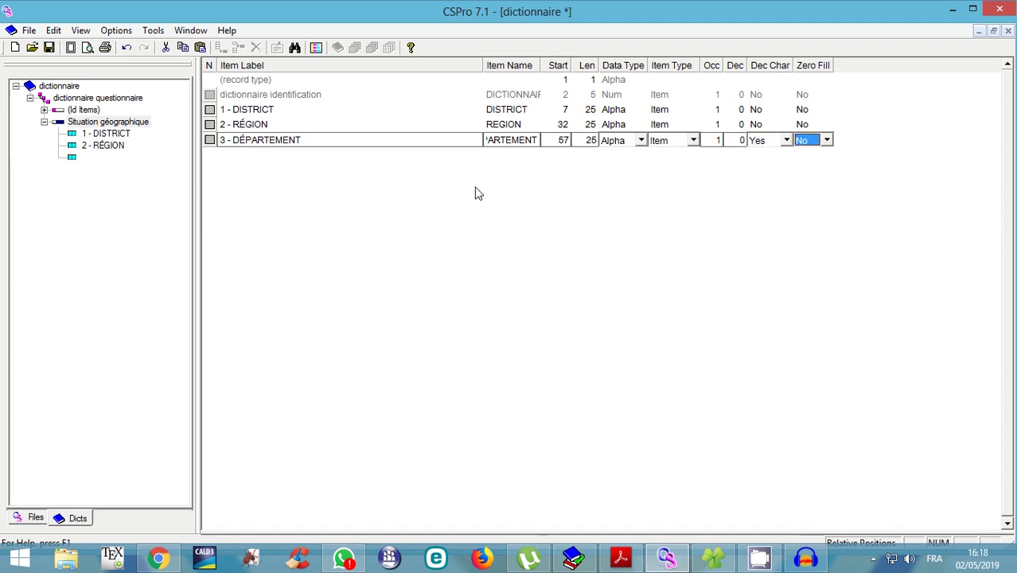
{"action": "key", "text": "Tab"}
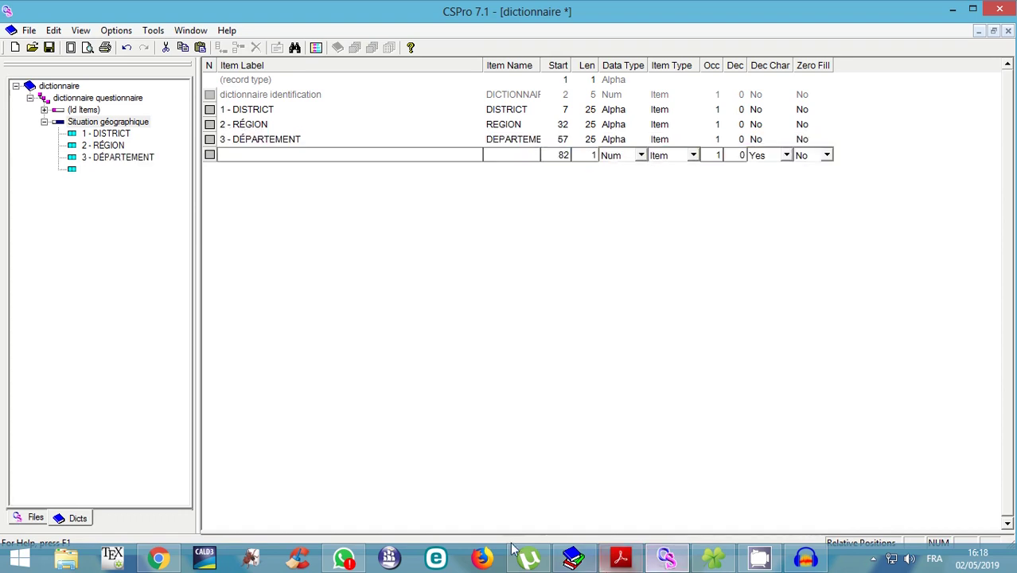
- Copy "4 - SOUS-PRÉFECTURE" from the questionnaire in Acrobat Reader and paste it as the fourth item's label in CSPro
{"action": "left_click", "coordinate": [621, 557]}
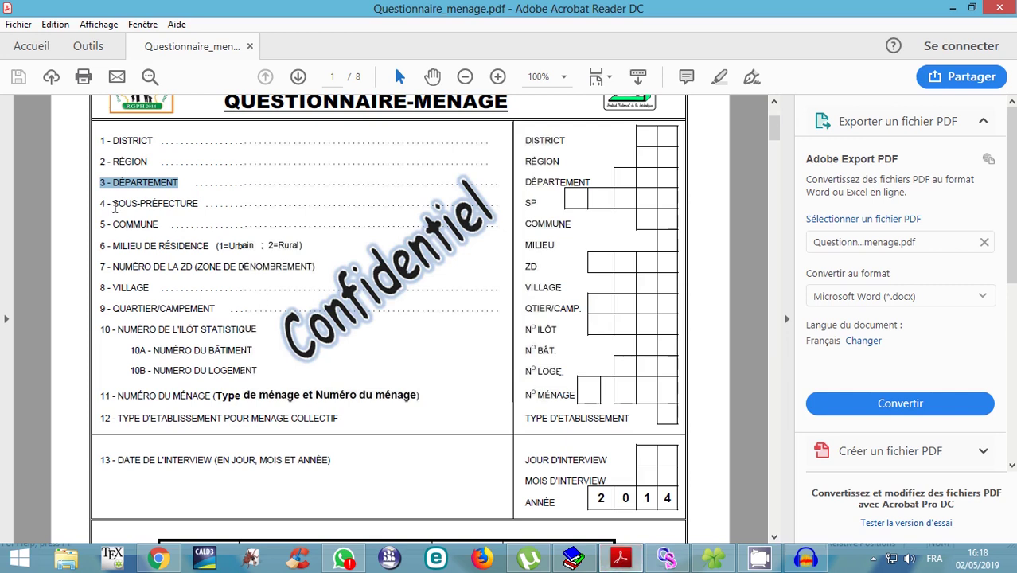
{"action": "left_click", "coordinate": [115, 206]}
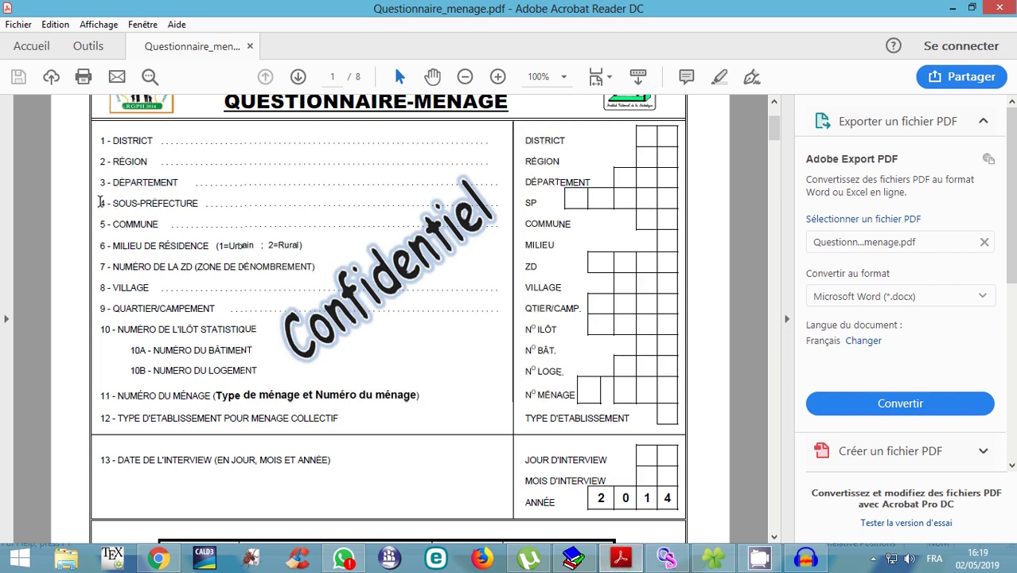
{"action": "left_click_drag", "start_coordinate": [101, 203], "coordinate": [198, 206]}
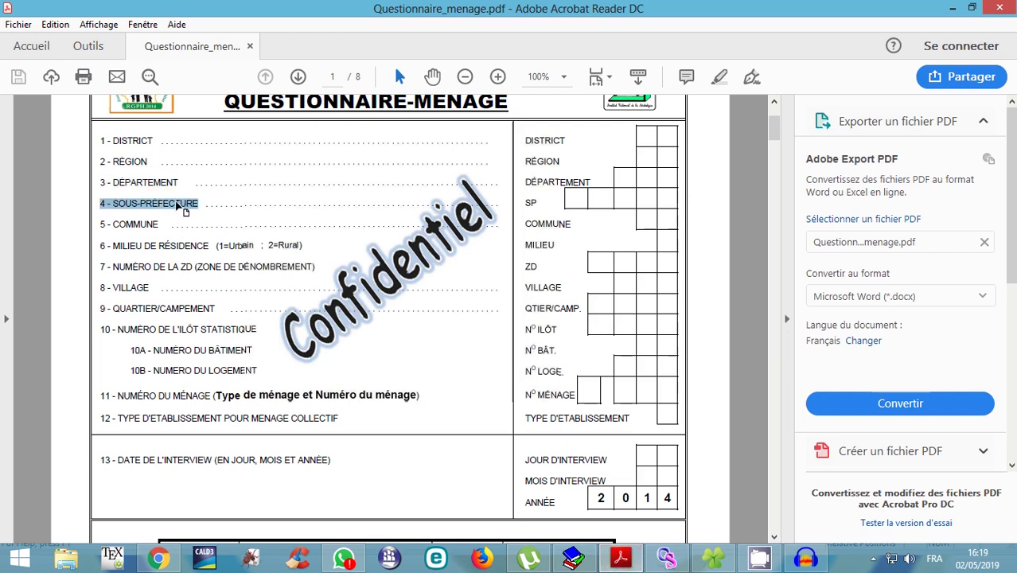
{"action": "right_click", "coordinate": [183, 209]}
{"action": "left_click", "coordinate": [215, 219]}
{"action": "left_click", "coordinate": [666, 558]}
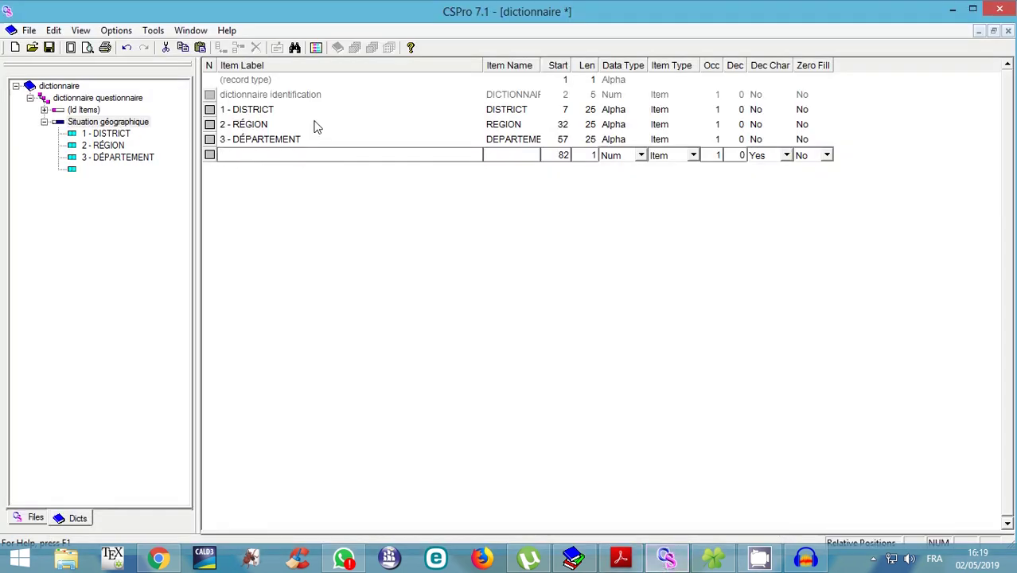
{"action": "key", "text": "ctrl+v"}
- Set the SOUS-PRÉFECTURE item's length to 25 and data type to Alpha, keeping its default name and remaining settings
{"action": "key", "text": "Tab"}
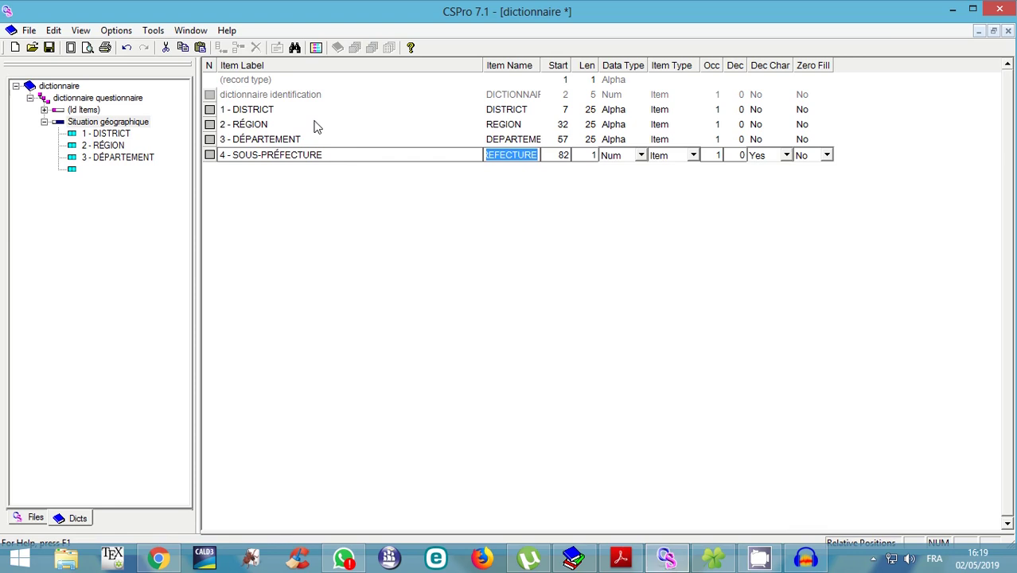
{"action": "key", "text": "Tab"}
{"action": "key", "text": "Tab"}
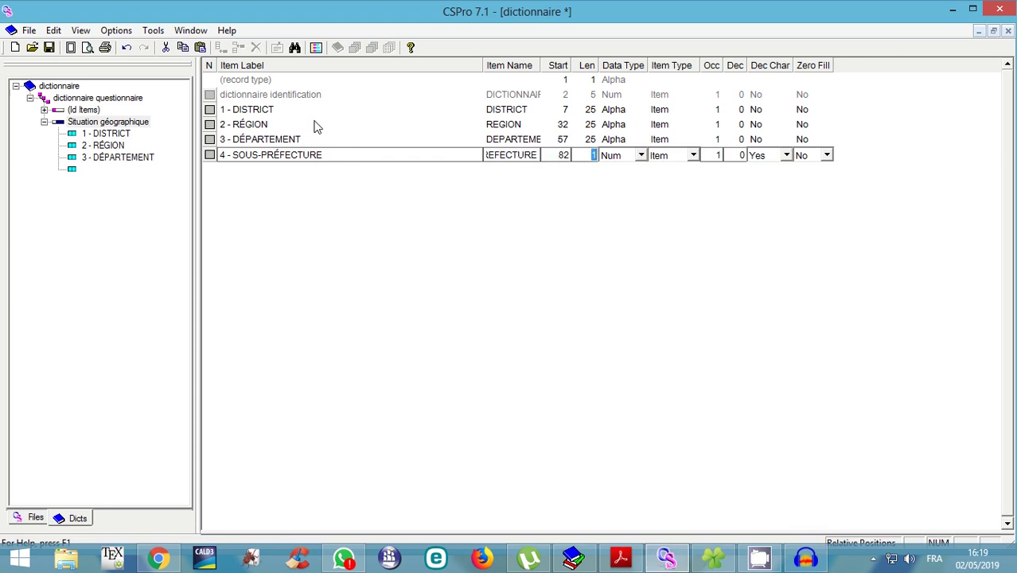
{"action": "type", "text": "25"}
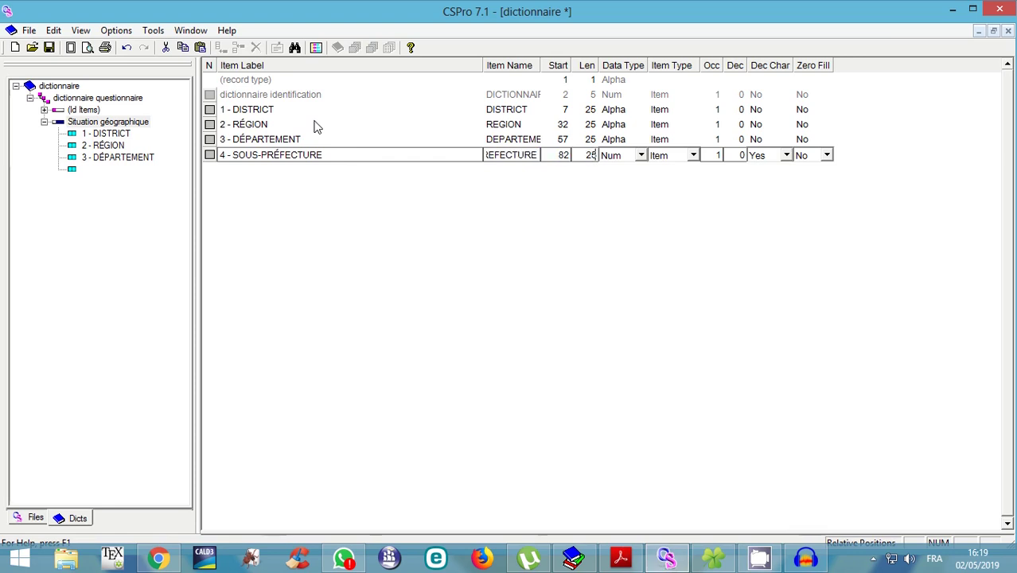
{"action": "key", "text": "Tab"}
{"action": "key", "text": "alt+Down"}
{"action": "key", "text": "Down"}
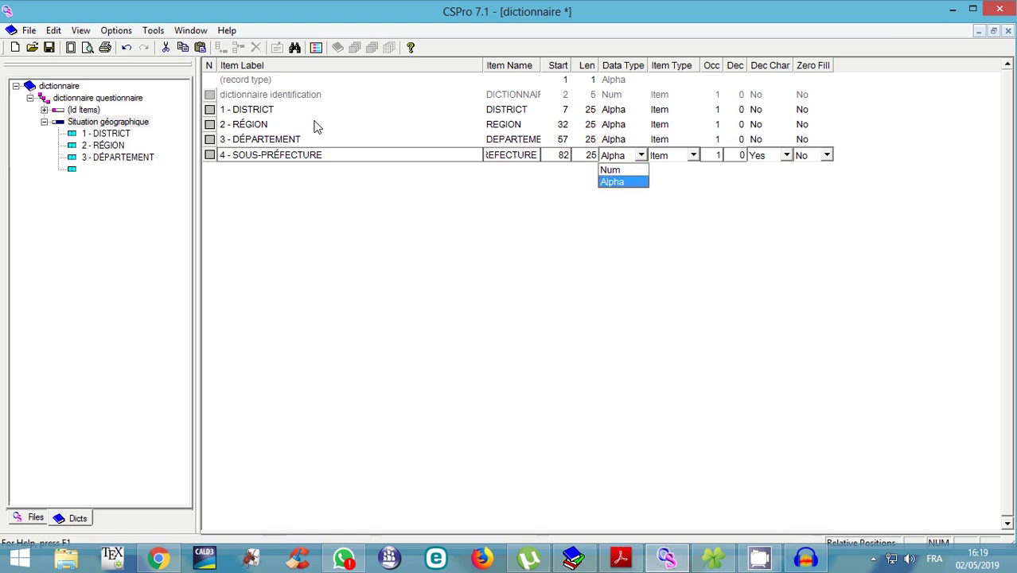
{"action": "key", "text": "Tab"}
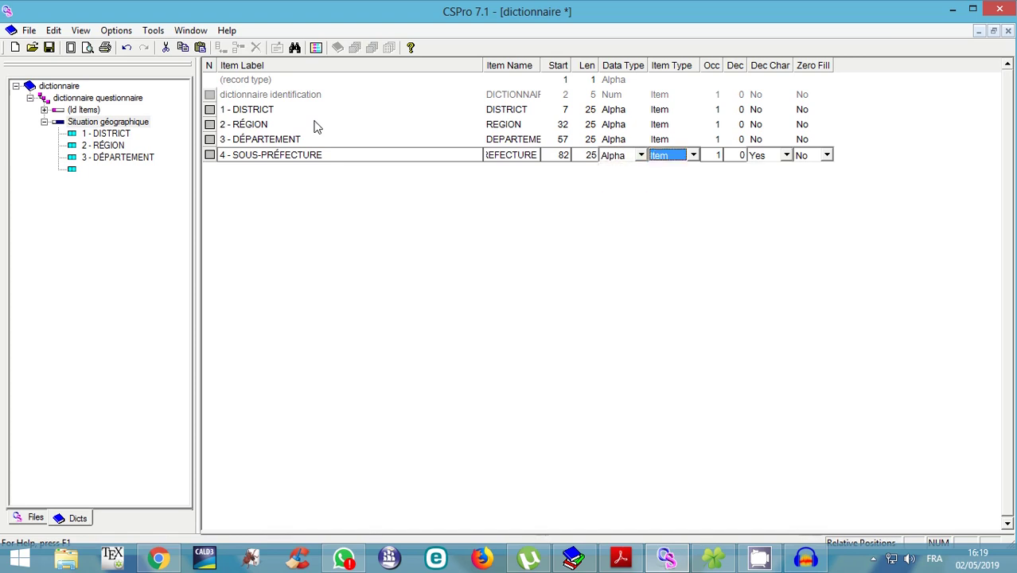
{"action": "key", "text": "Tab"}
{"action": "key", "text": "Tab"}
{"action": "key", "text": "Tab"}
{"action": "key", "text": "Tab"}
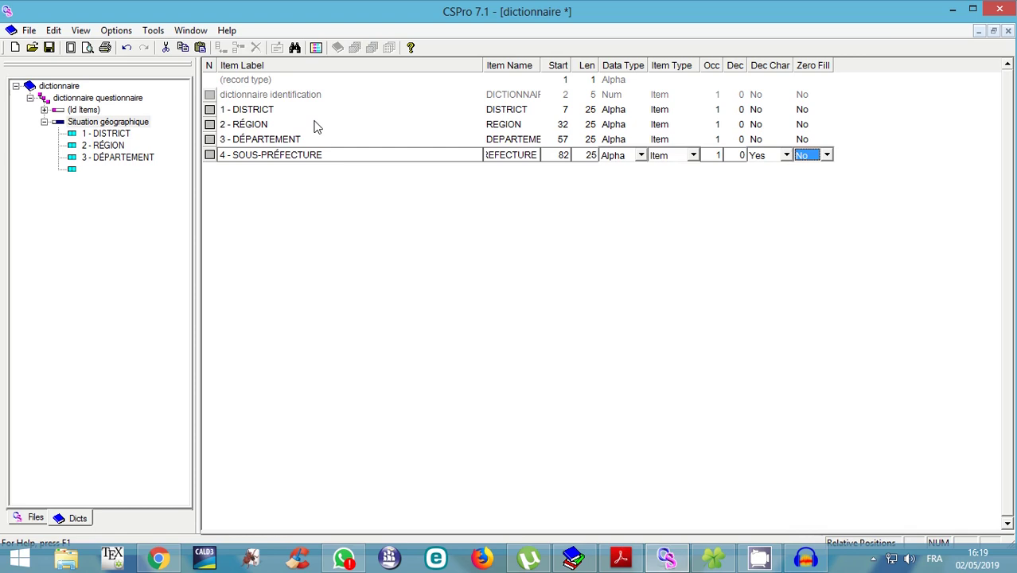
{"action": "key", "text": "Return"}
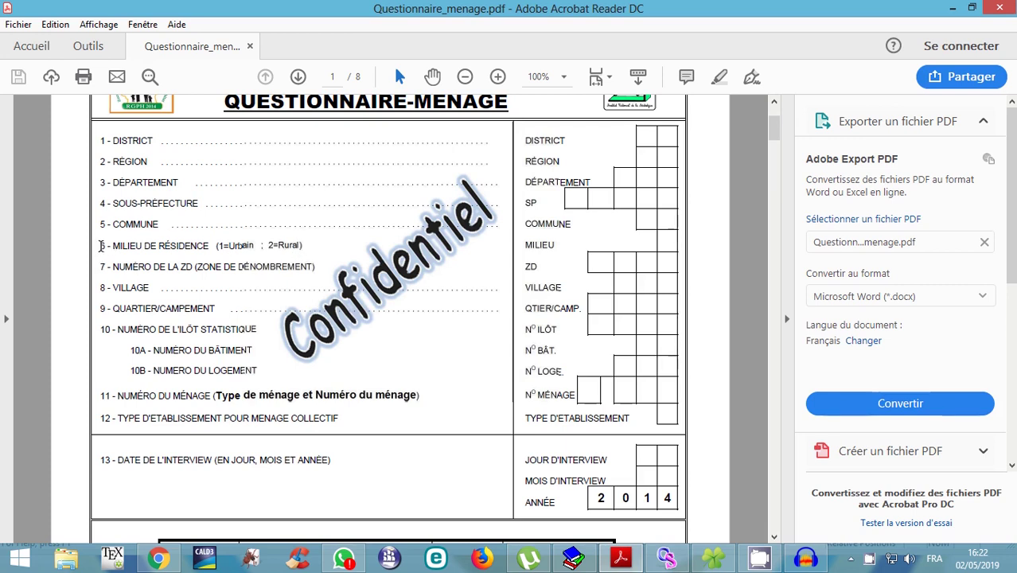
- Copy "6 - MILIEU DE RÉSIDENCE" from the questionnaire in Acrobat Reader and paste it as the sixth item's label in CSPro
{"action": "left_click_drag", "start_coordinate": [101, 246], "coordinate": [209, 248]}
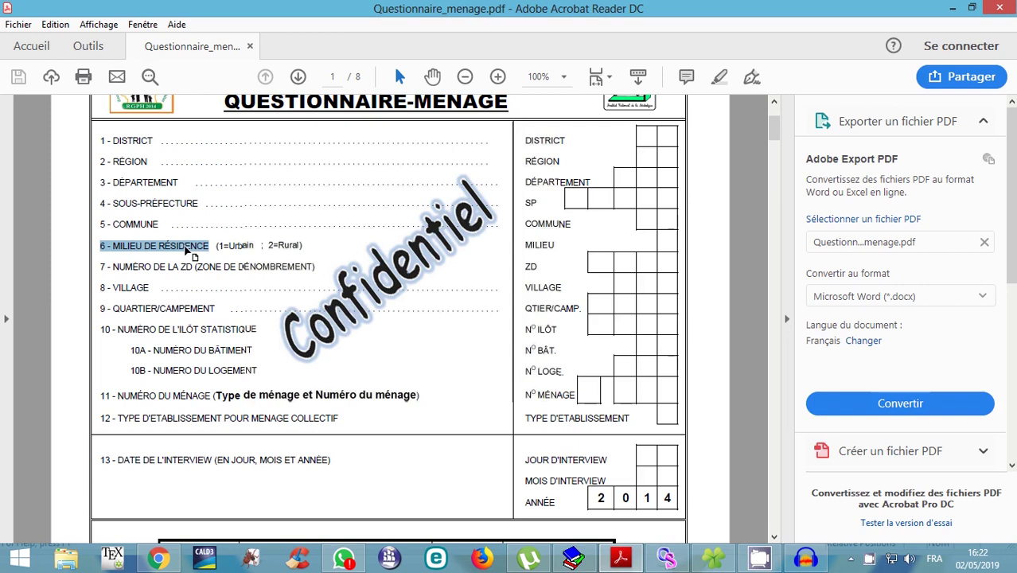
{"action": "right_click", "coordinate": [185, 248]}
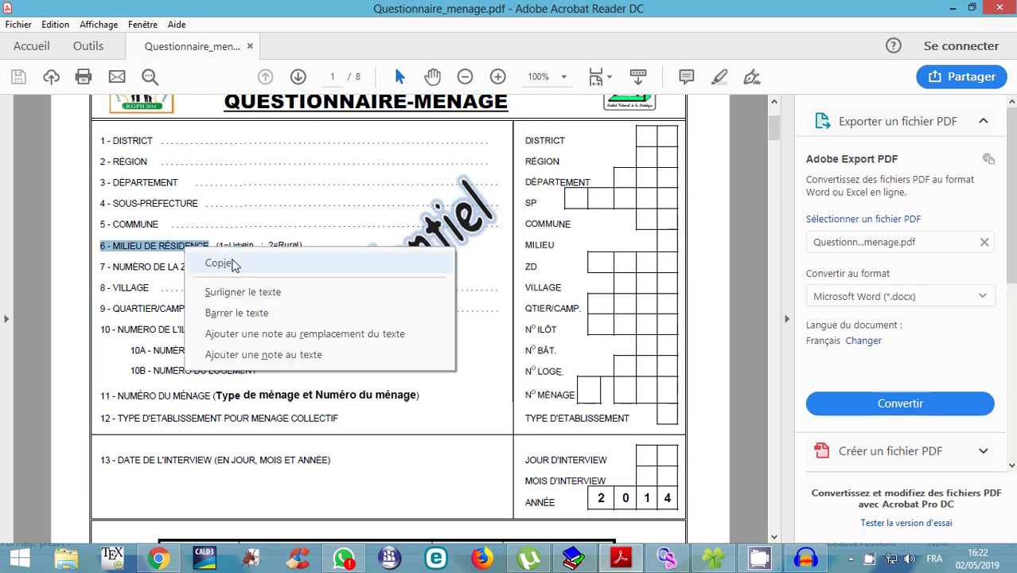
{"action": "left_click", "coordinate": [232, 264]}
{"action": "left_click", "coordinate": [666, 557]}
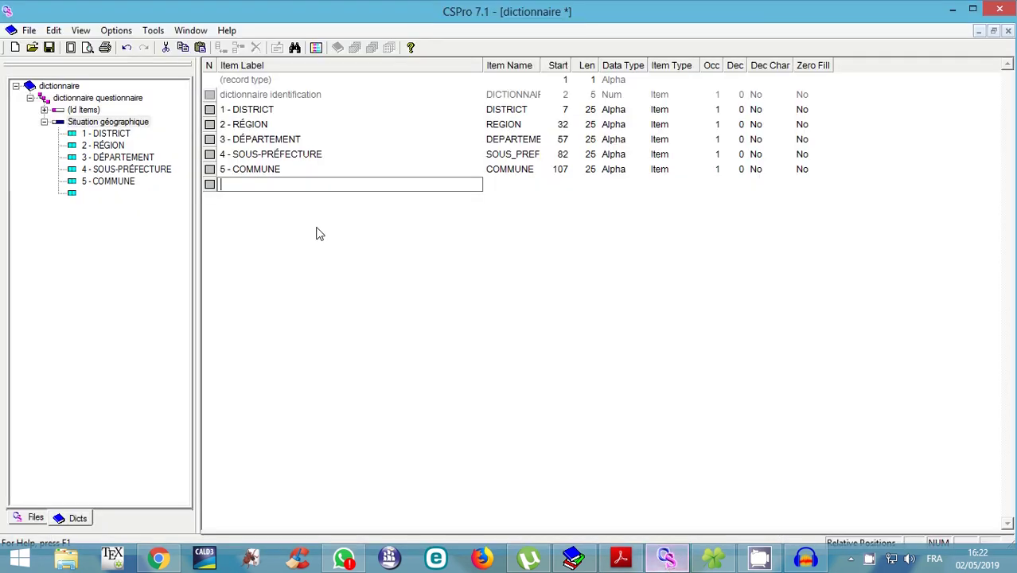
{"action": "key", "text": "ctrl+v"}
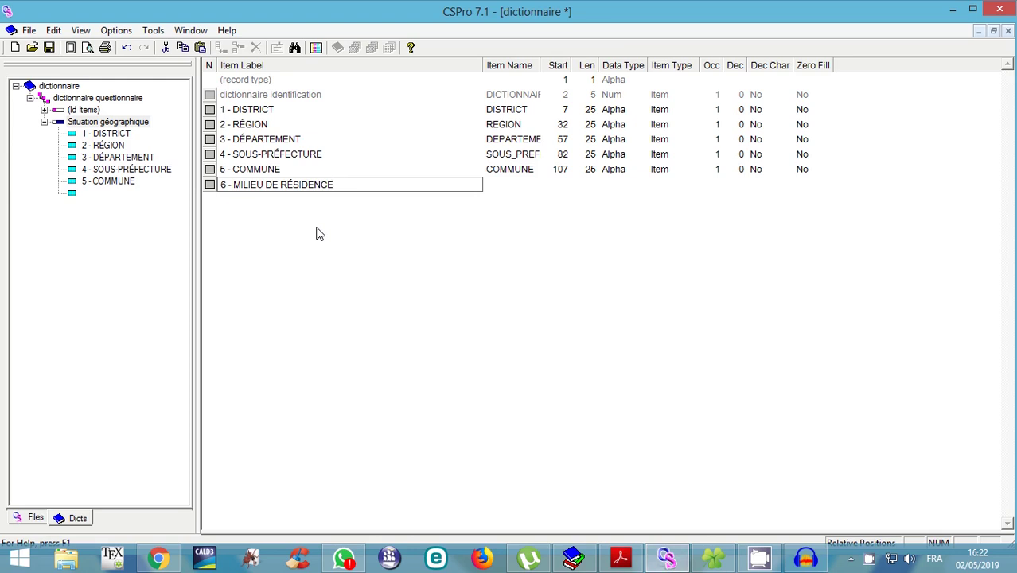
- Accept the MILIEU DE RÉSIDENCE item's default name, length 1, Num data type and other settings, and save the dictionary
{"action": "key", "text": "Tab"}
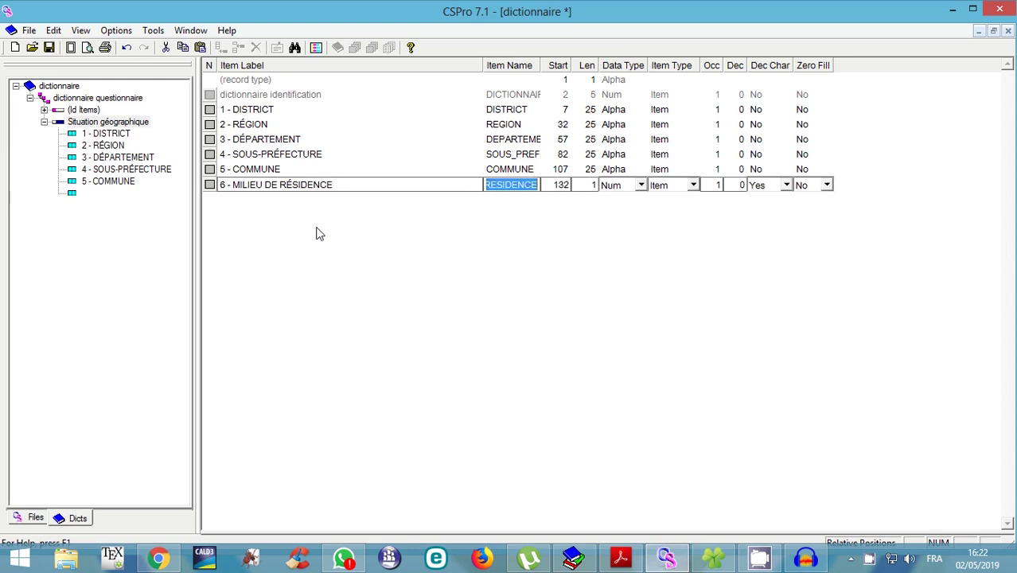
{"action": "key", "text": "Tab"}
{"action": "key", "text": "Tab"}
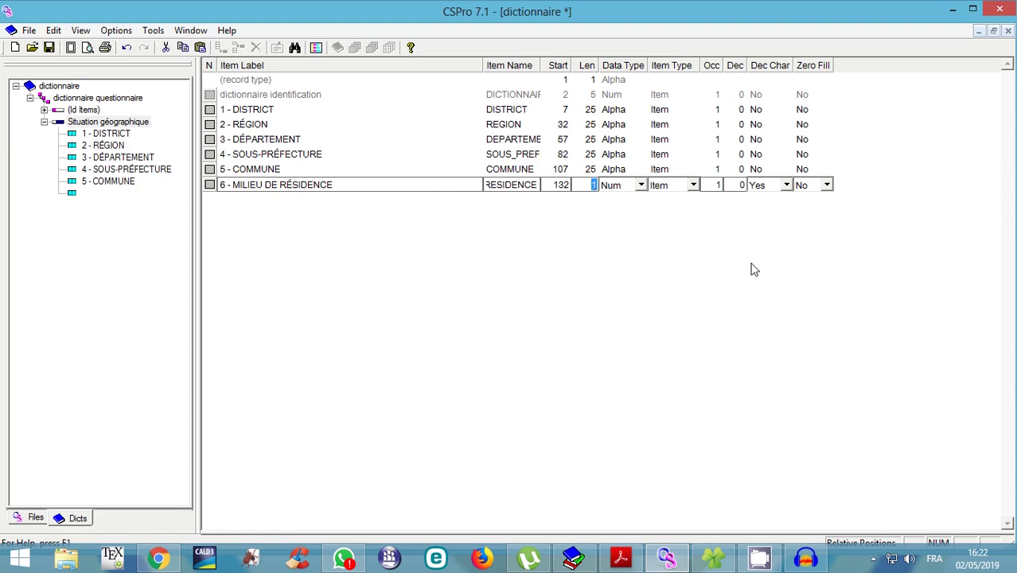
{"action": "key", "text": "Tab"}
{"action": "key", "text": "Tab"}
{"action": "key", "text": "Tab"}
{"action": "key", "text": "Tab"}
{"action": "key", "text": "Tab"}
{"action": "left_click", "coordinate": [49, 48]}
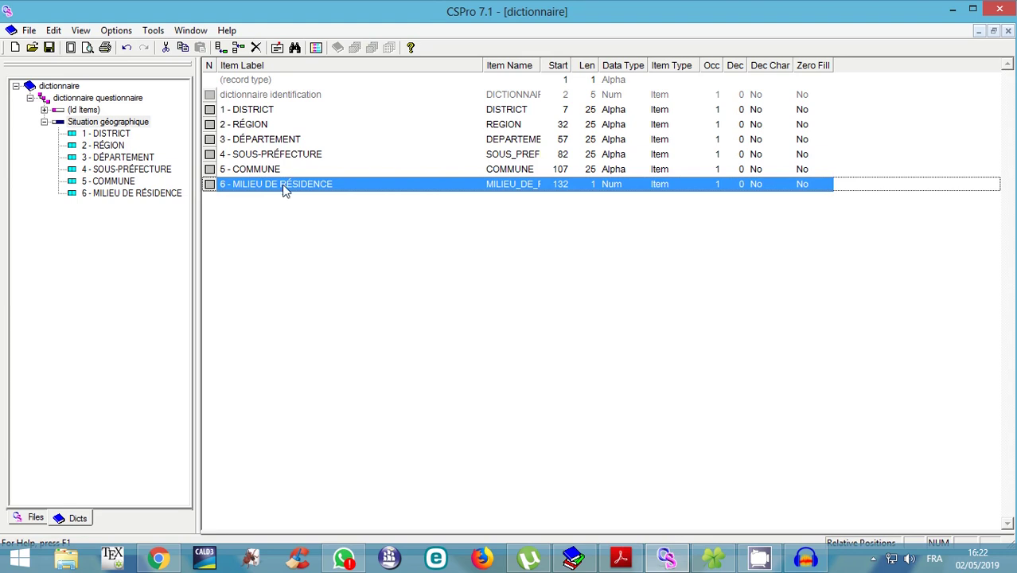
- Add a value set to the 6 - MILIEU DE RÉSIDENCE item, accepting its default label and name
{"action": "left_click", "coordinate": [98, 193]}
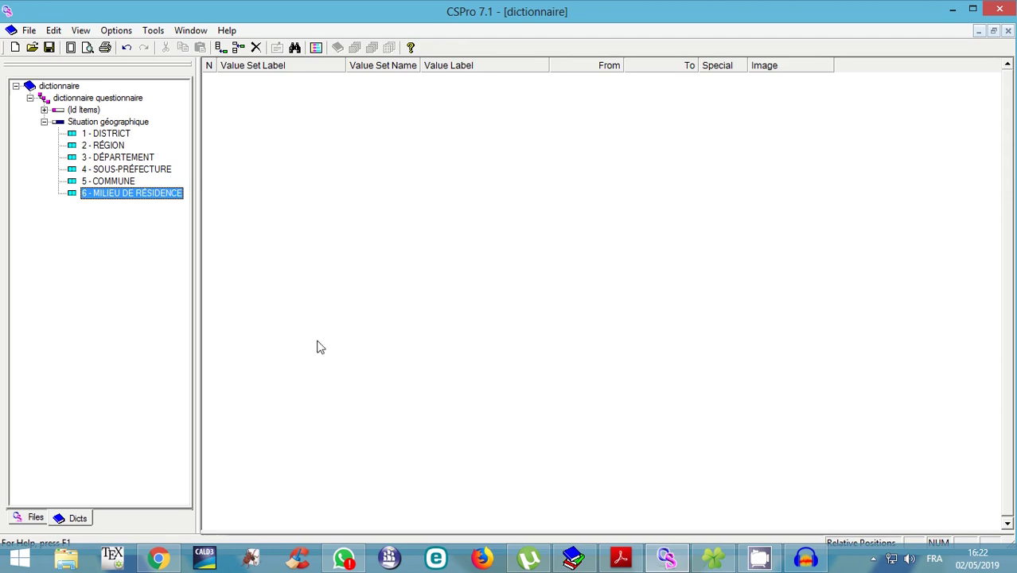
{"action": "right_click", "coordinate": [107, 197]}
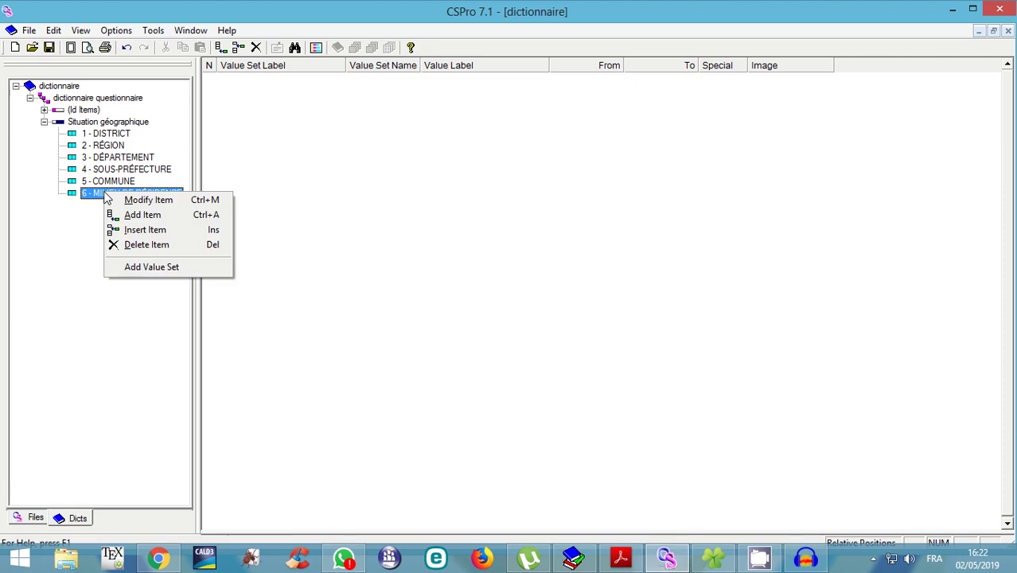
{"action": "left_click", "coordinate": [170, 269]}
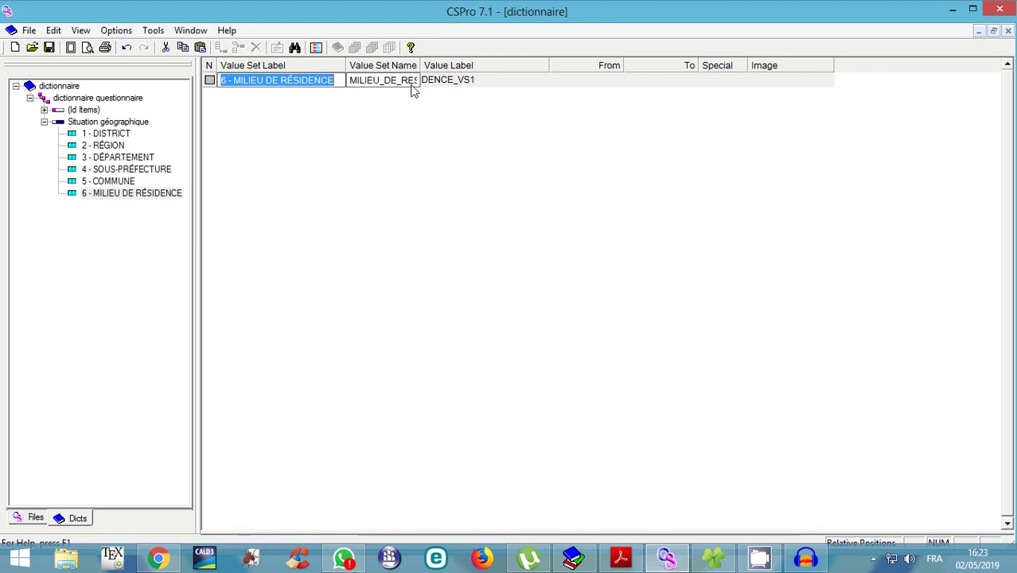
{"action": "key", "text": "Tab"}
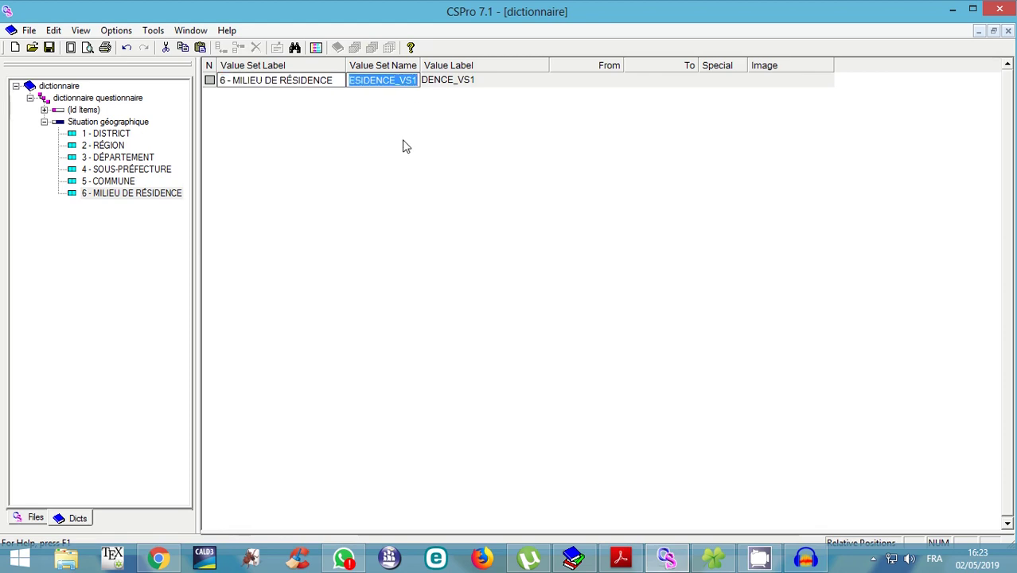
{"action": "key", "text": "Tab"}
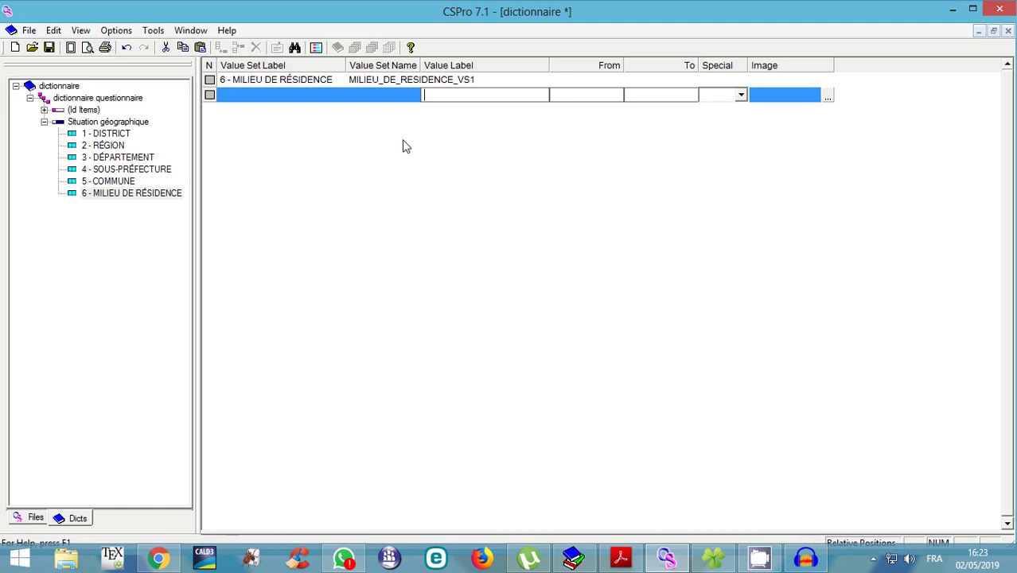
- Check the residence codes in the questionnaire and add the value label Urbain with From value 1 to the value set
{"action": "left_click", "coordinate": [621, 559]}
{"action": "left_click", "coordinate": [622, 560]}
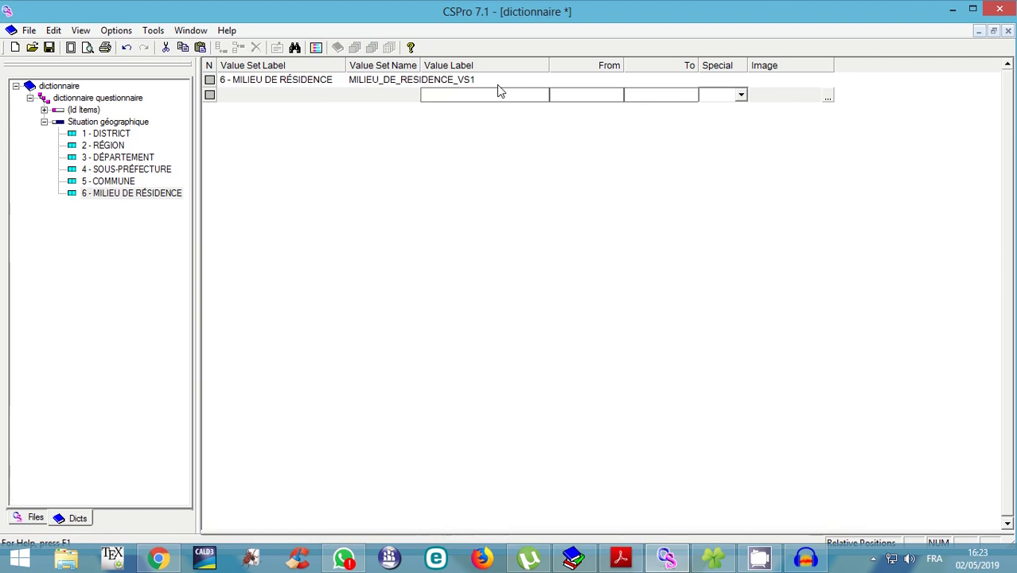
{"action": "type", "text": "Urbain"}
{"action": "key", "text": "Return"}
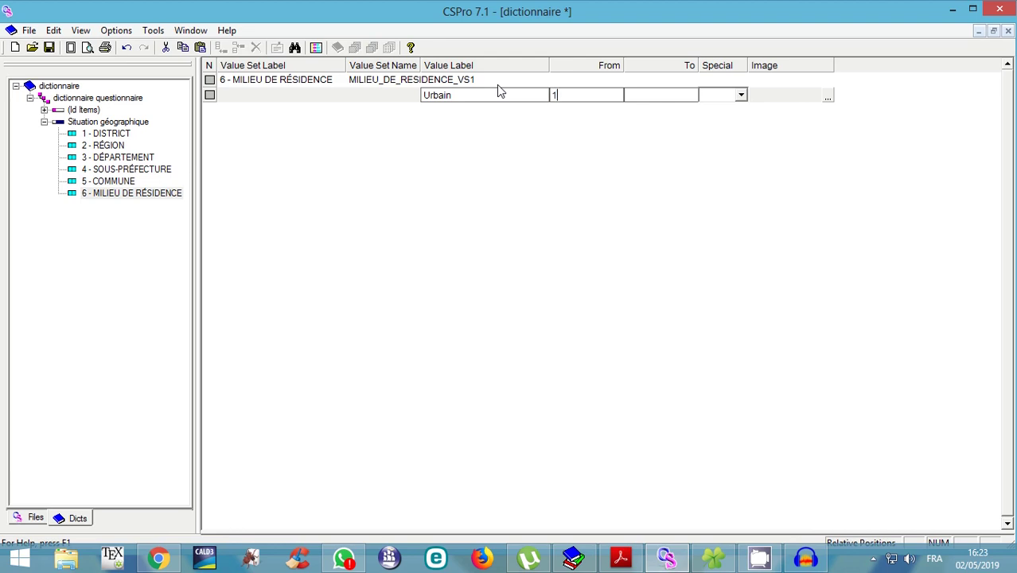
{"action": "type", "text": "1"}
{"action": "key", "text": "Tab"}
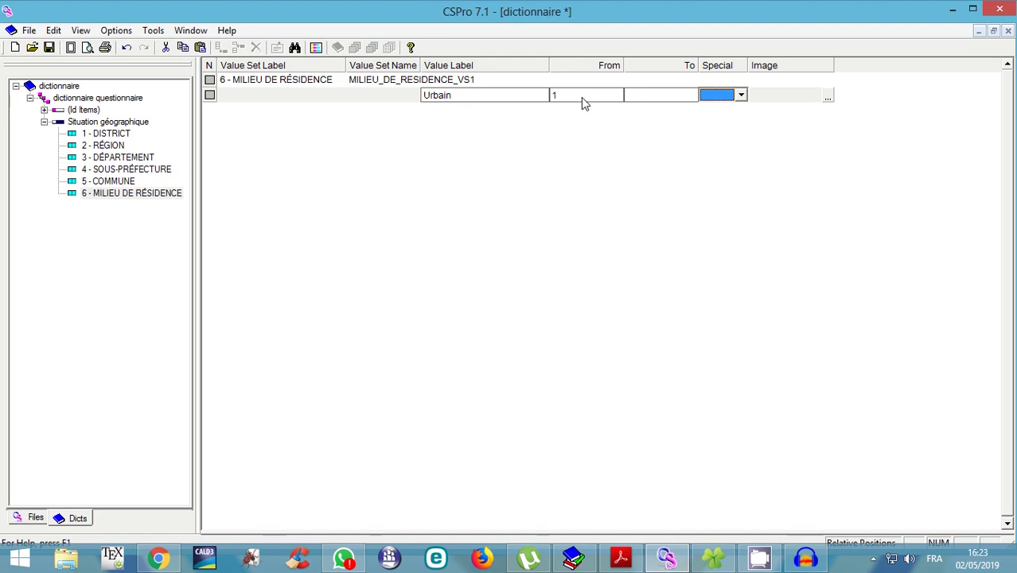
{"action": "key", "text": "Return"}
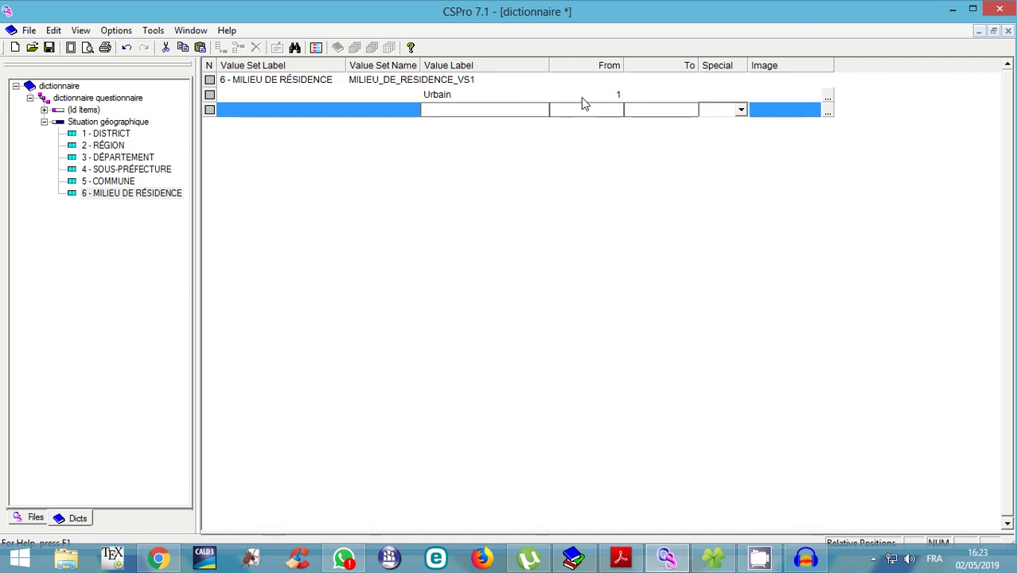
- Add the value label Rural with From value 2 to the MILIEU DE RÉSIDENCE value set
{"action": "type", "text": "Rural"}
{"action": "key", "text": "Tab"}
{"action": "key", "text": "Tab"}
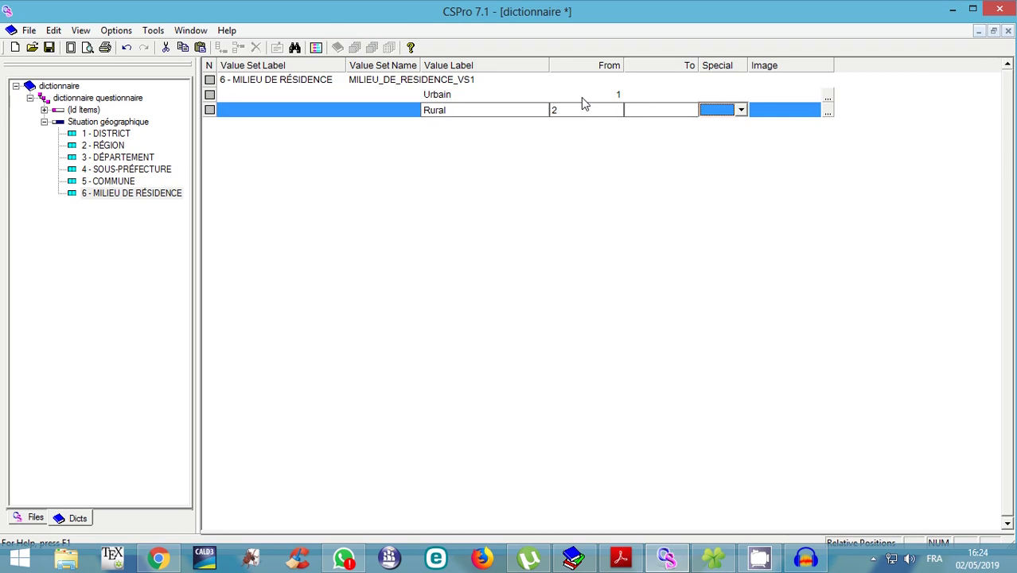
{"action": "key", "text": "Tab"}
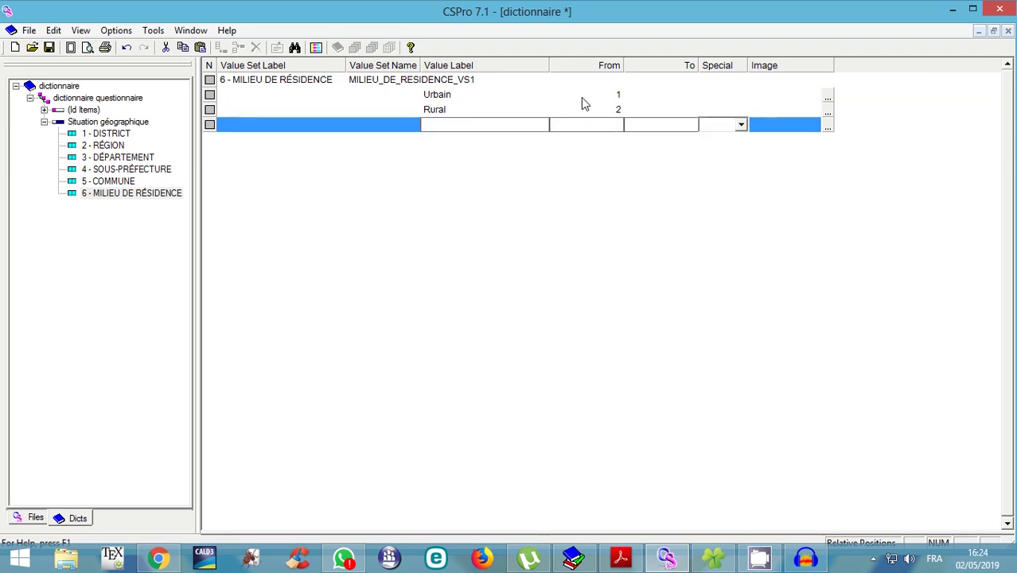
- Finish entering values for the MILIEU DE RÉSIDENCE value set and save the dictionary
{"action": "key", "text": "Escape"}
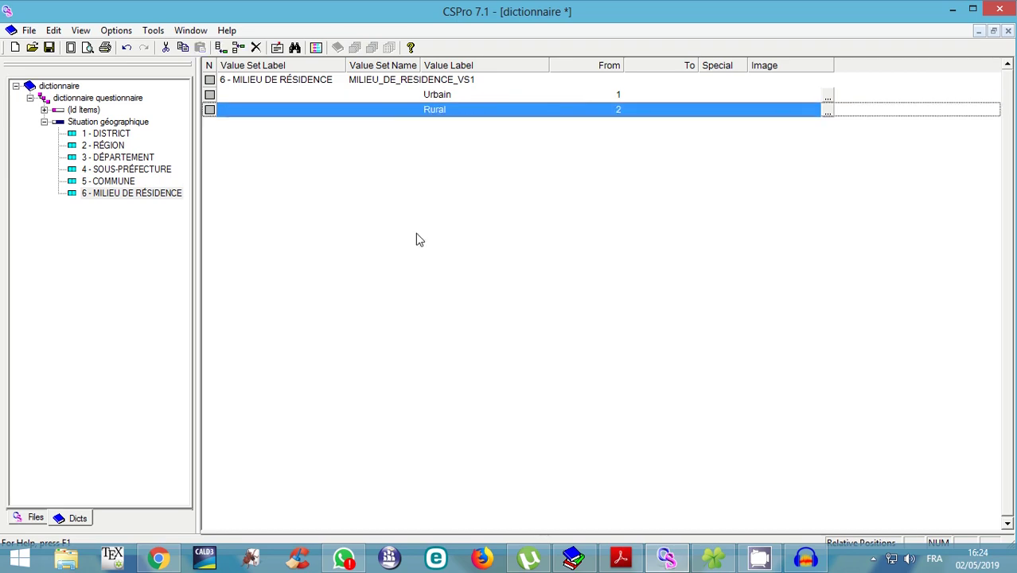
{"action": "left_click", "coordinate": [48, 47]}
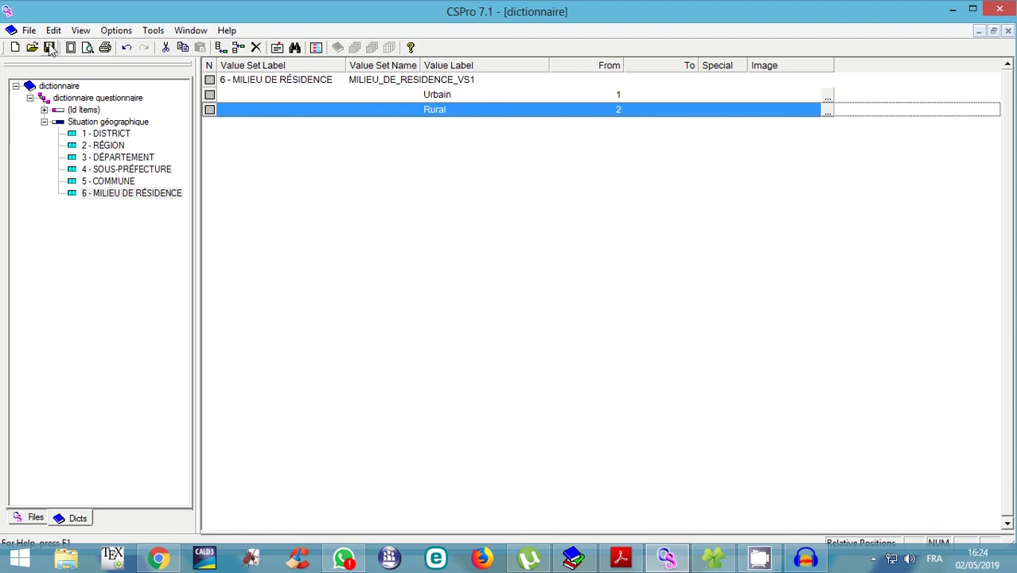
- Review the value sets of the Situation géographique items from 6 - MILIEU DE RÉSIDENCE up to 1 - DISTRICT
{"action": "left_click", "coordinate": [121, 197]}
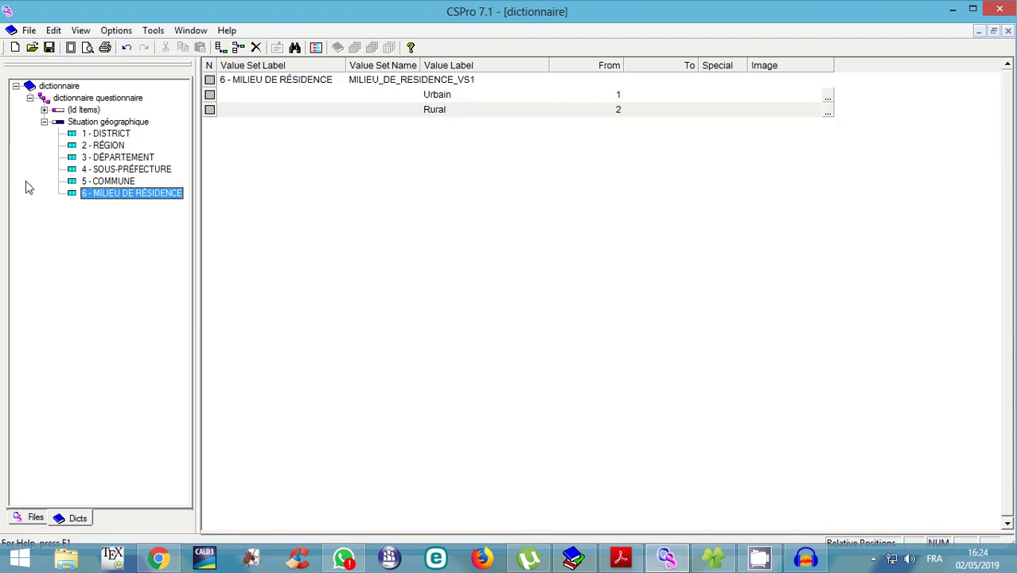
{"action": "left_click", "coordinate": [116, 182]}
{"action": "left_click", "coordinate": [111, 168]}
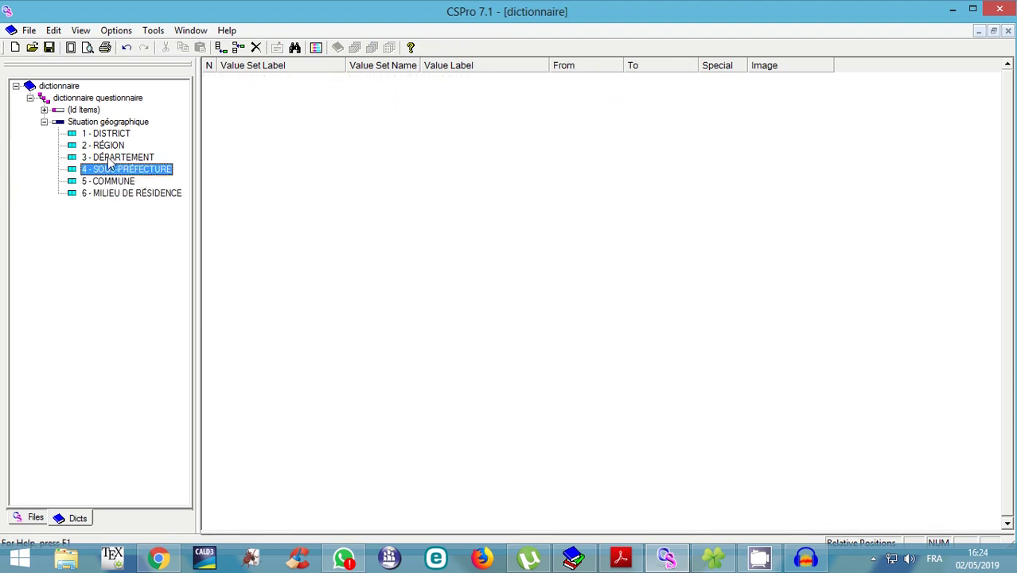
{"action": "left_click", "coordinate": [110, 158]}
{"action": "left_click", "coordinate": [108, 146]}
{"action": "left_click", "coordinate": [108, 133]}
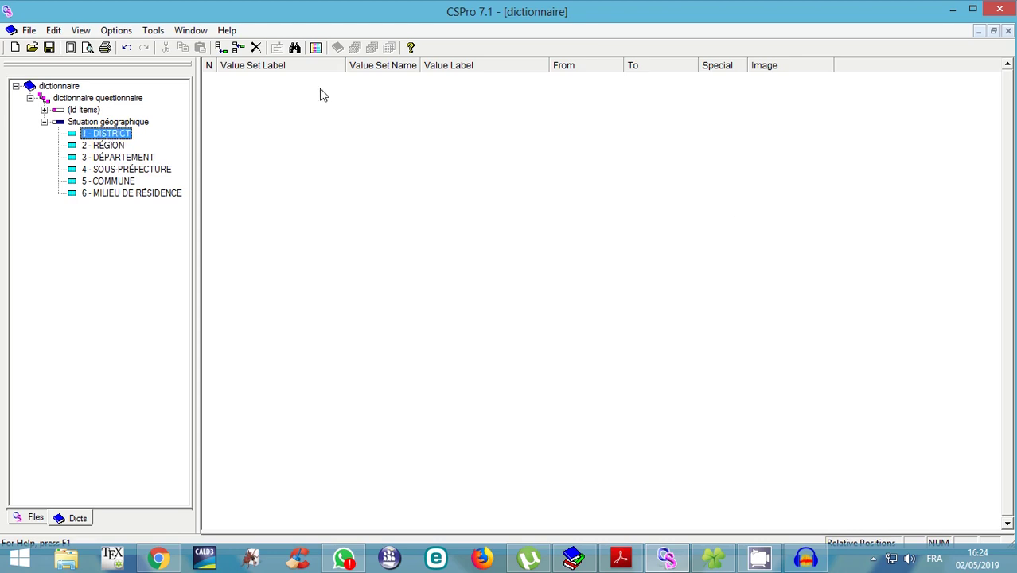
{"action": "left_click", "coordinate": [131, 196]}
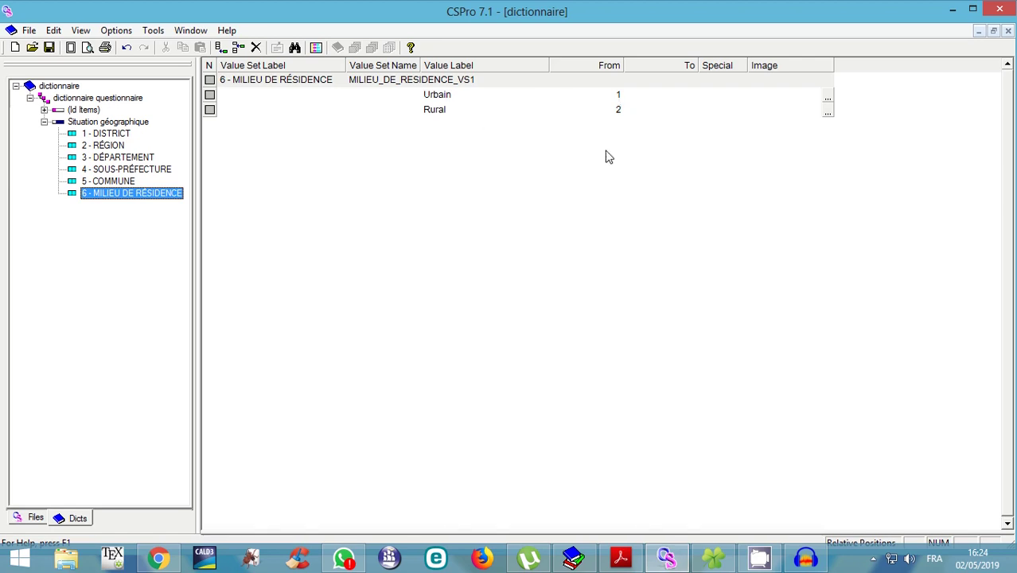
- Switch to the questionnaire in Acrobat Reader and copy the label 7 - NUMÉRO DE LA ZD (ZONE DE DÉNOMBREMENT)
{"action": "left_click", "coordinate": [639, 566]}
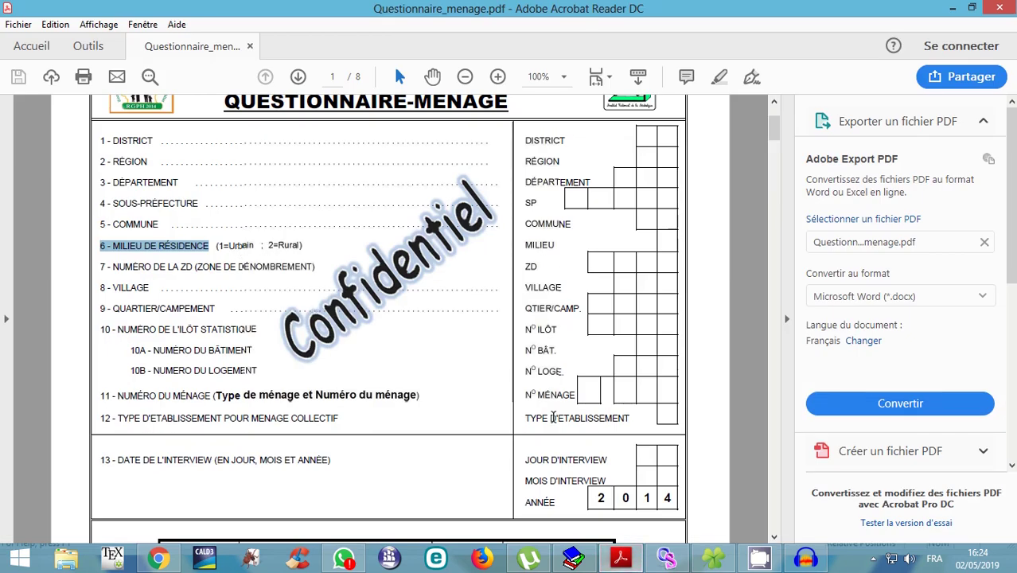
{"action": "left_click", "coordinate": [99, 267]}
{"action": "left_click_drag", "start_coordinate": [100, 266], "coordinate": [315, 267]}
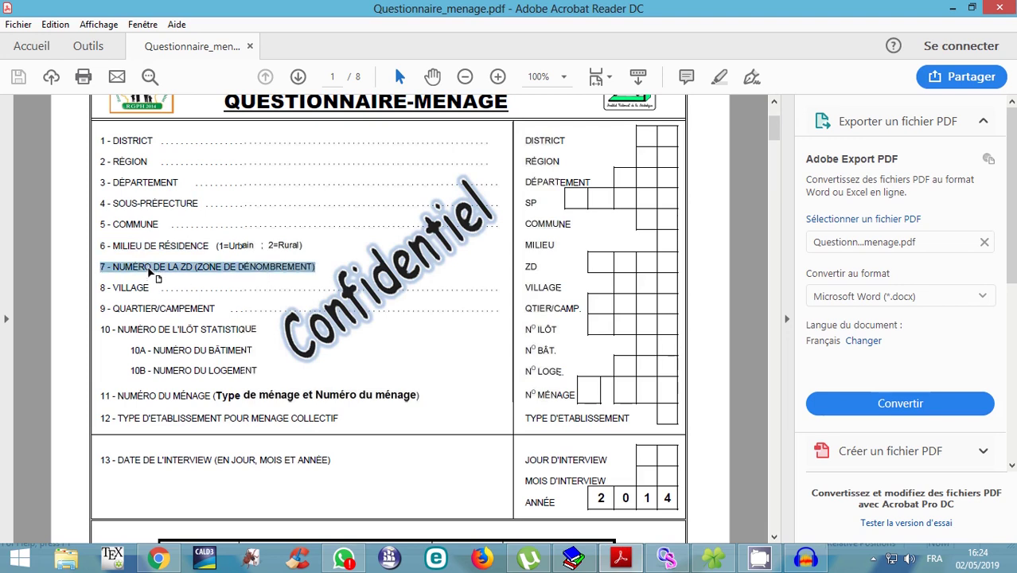
{"action": "right_click", "coordinate": [149, 272]}
{"action": "left_click", "coordinate": [195, 284]}
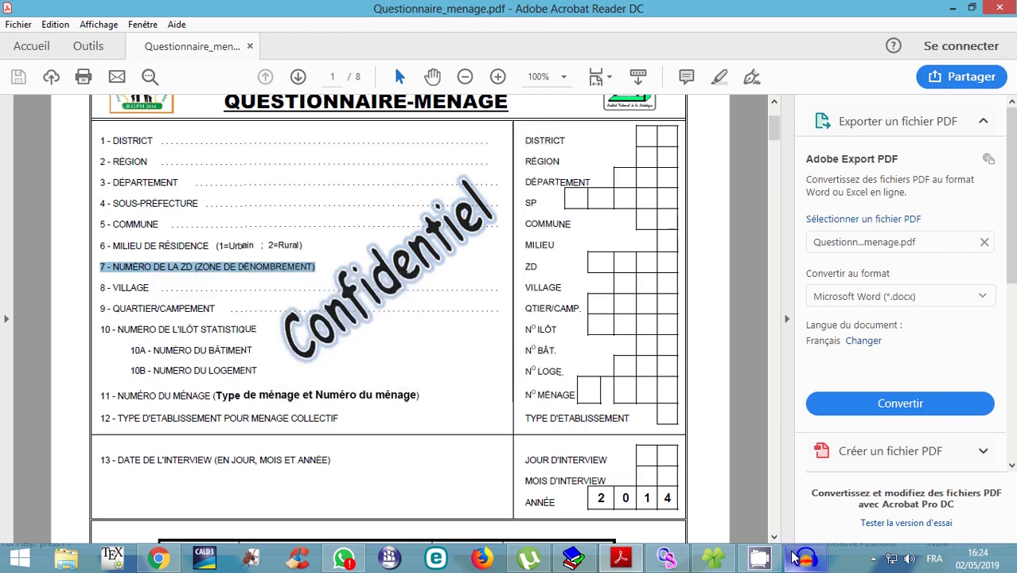
- Back in CSPro, add an item after 6 - MILIEU DE RÉSIDENCE with the copied label 7 - NUMÉRO DE LA ZD (ZONE DE DÉNOMBREMENT)
{"action": "left_click", "coordinate": [666, 557]}
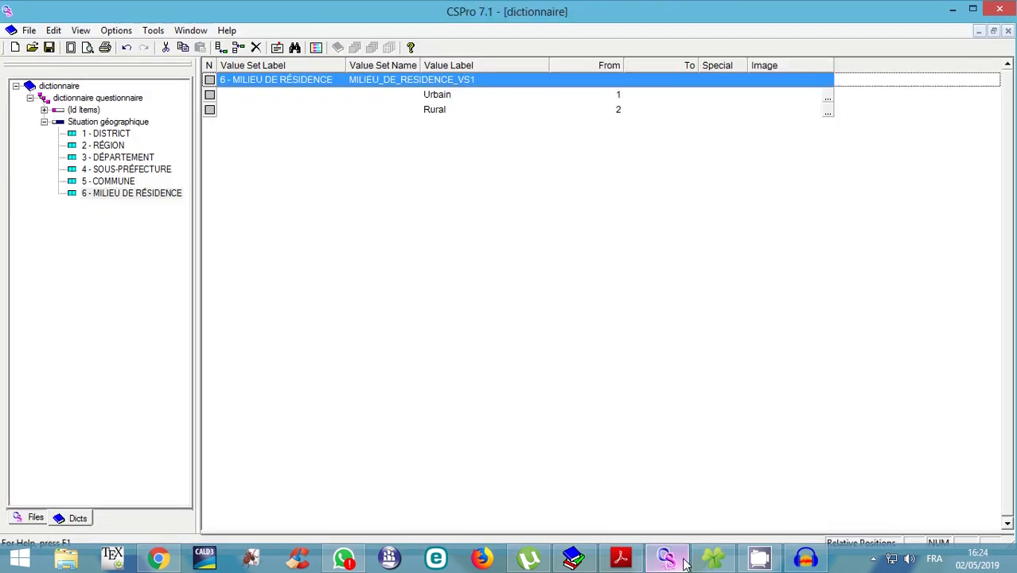
{"action": "left_click", "coordinate": [118, 197]}
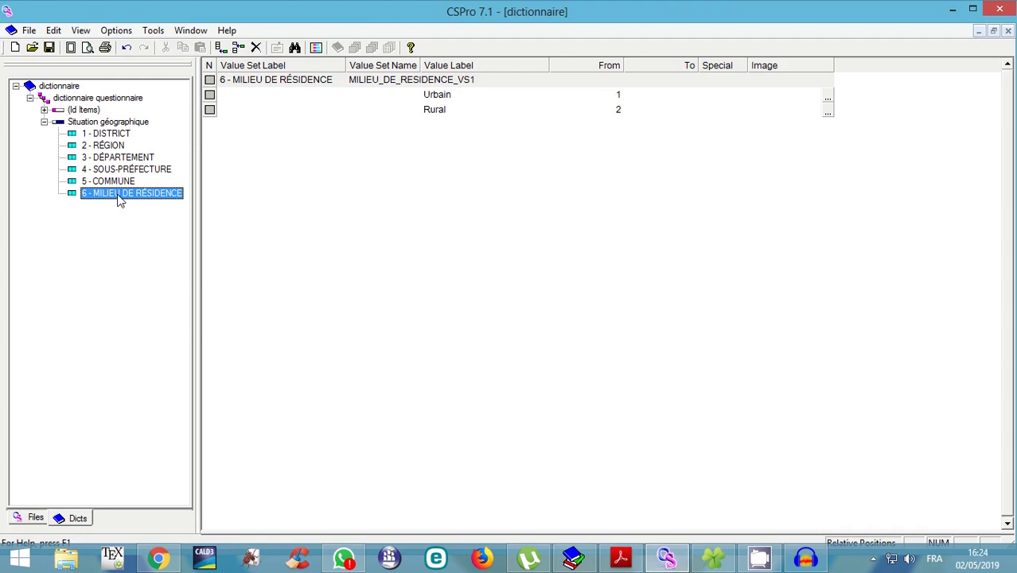
{"action": "right_click", "coordinate": [119, 199]}
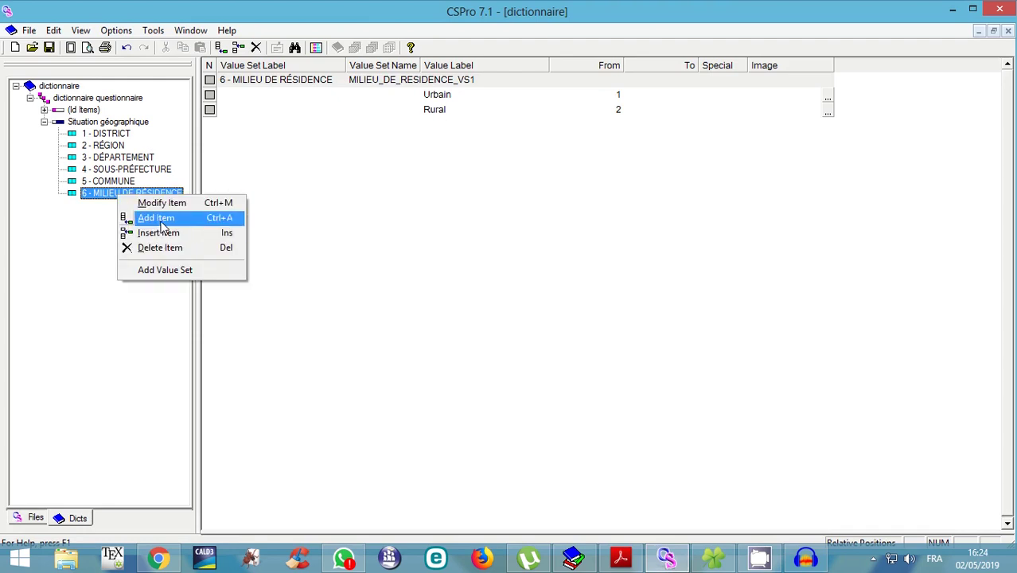
{"action": "left_click", "coordinate": [185, 222]}
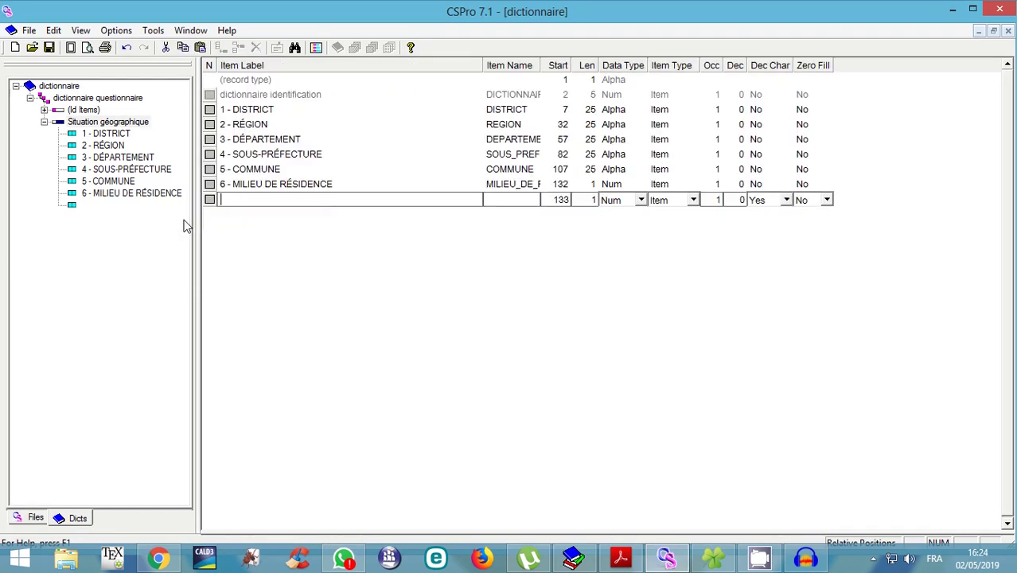
{"action": "key", "text": "ctrl+v"}
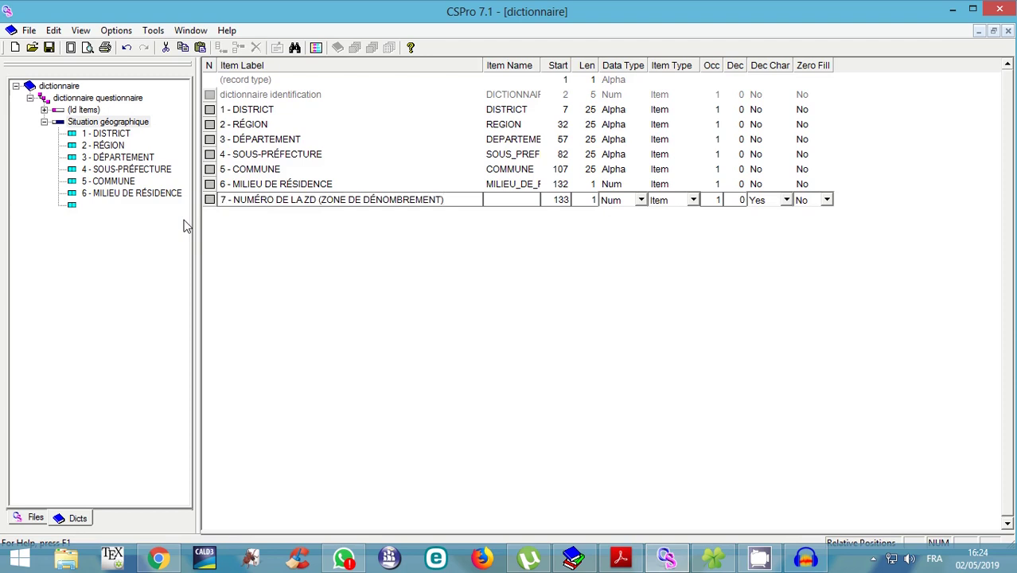
- Accept the NUMÉRO DE LA ZD item's default name and start position, and set its length to 5
{"action": "key", "text": "Tab"}
{"action": "key", "text": "Tab"}
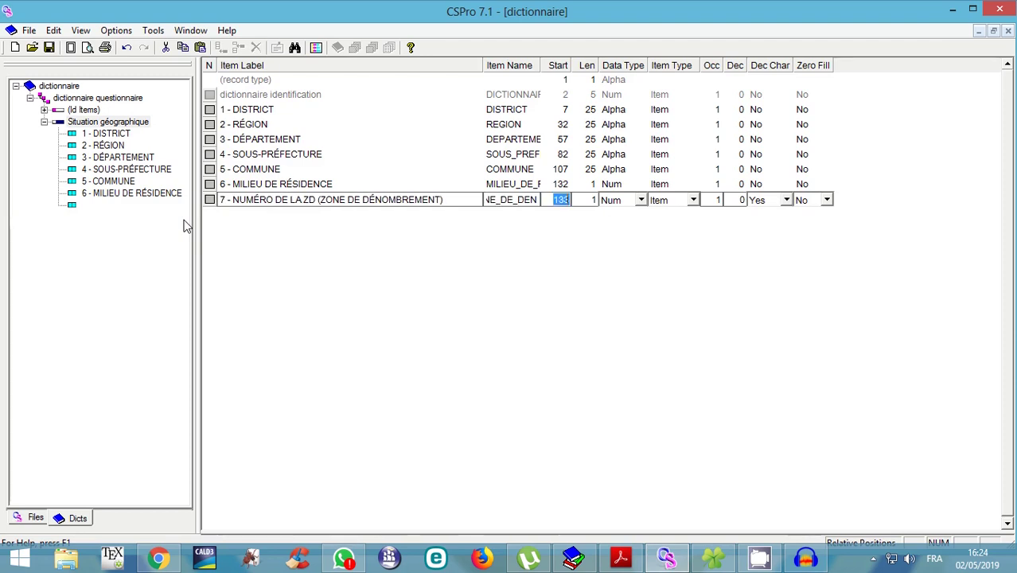
{"action": "key", "text": "Tab"}
{"action": "type", "text": "25"}
{"action": "key", "text": "Tab"}
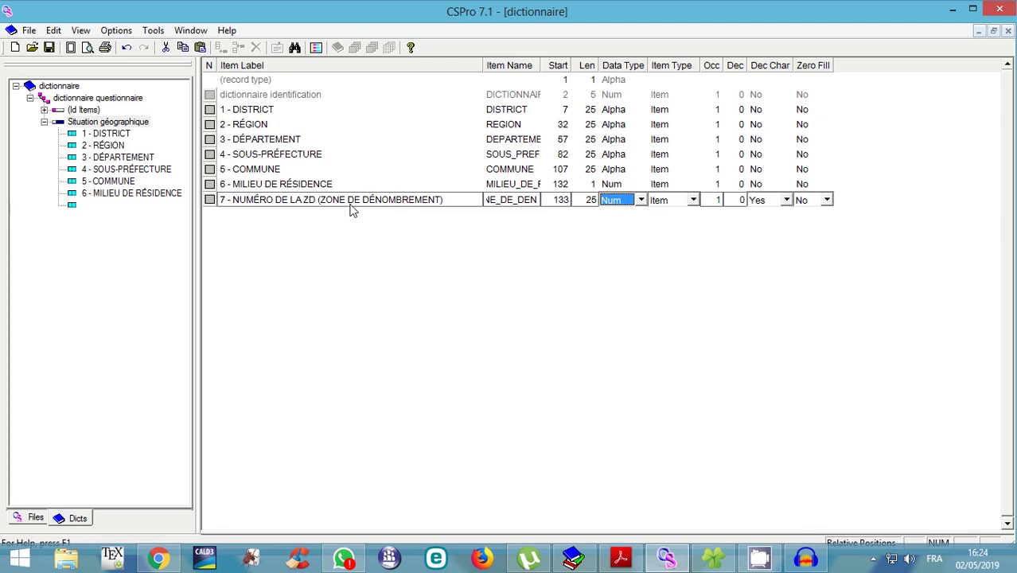
{"action": "left_click", "coordinate": [598, 202]}
{"action": "key", "text": "BackSpace"}
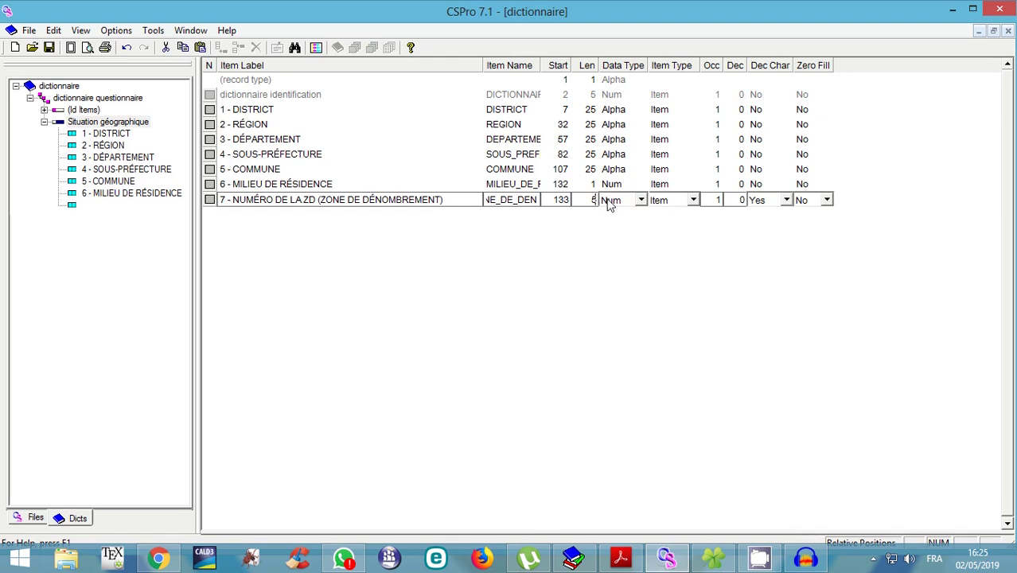
- Keep the NUMÉRO DE LA ZD item's Num data type and other default settings, and save the dictionary
{"action": "left_click", "coordinate": [608, 205]}
{"action": "left_click", "coordinate": [619, 212]}
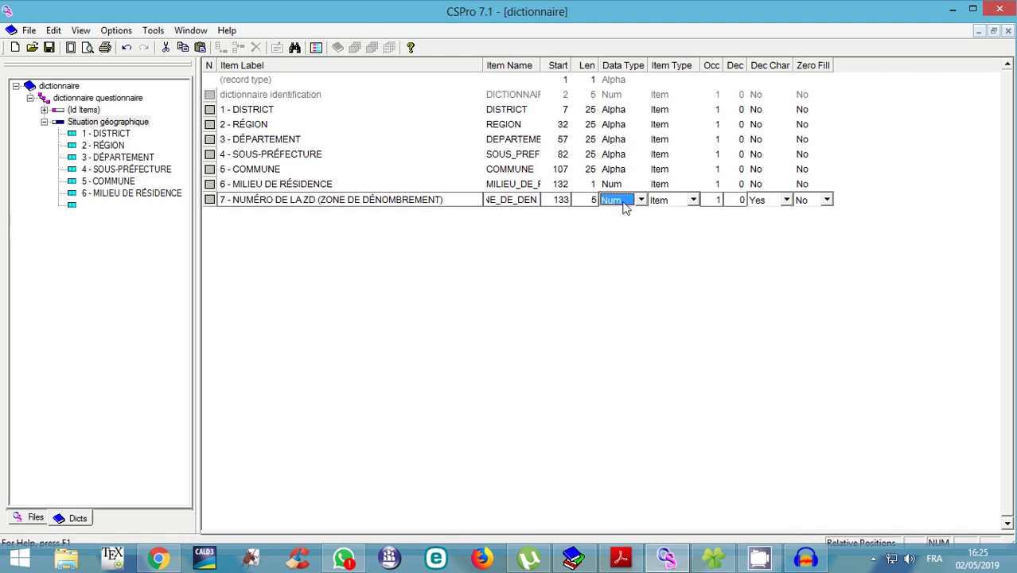
{"action": "key", "text": "Tab"}
{"action": "key", "text": "Tab"}
{"action": "key", "text": "Tab"}
{"action": "key", "text": "Tab"}
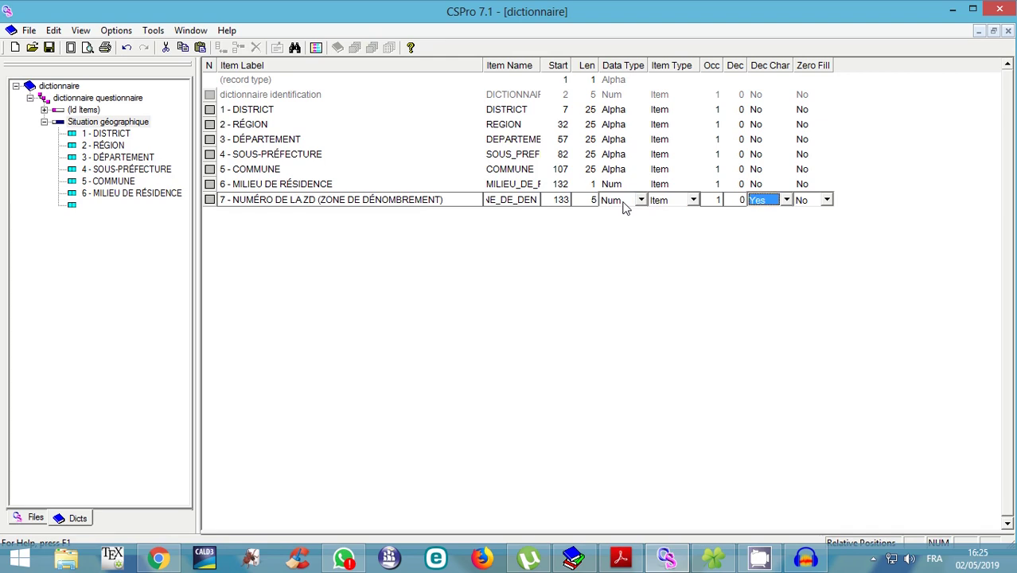
{"action": "left_click", "coordinate": [48, 47]}
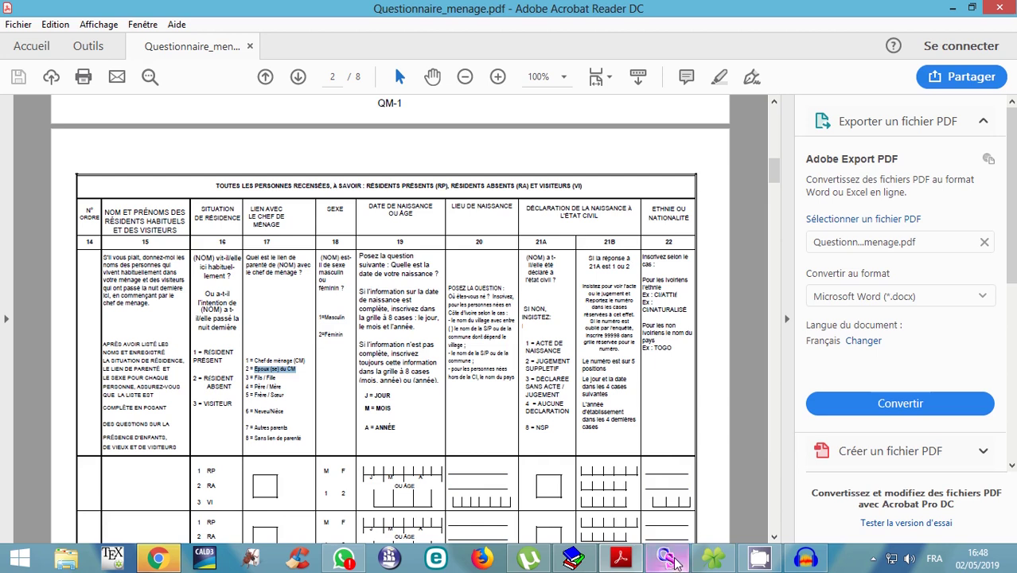
- Switch to CSPro and add a record after Situation géographique labelled INFORMATION SUR LES MEMBRES DU MENAGE
{"action": "mouse_move", "coordinate": [668, 561]}
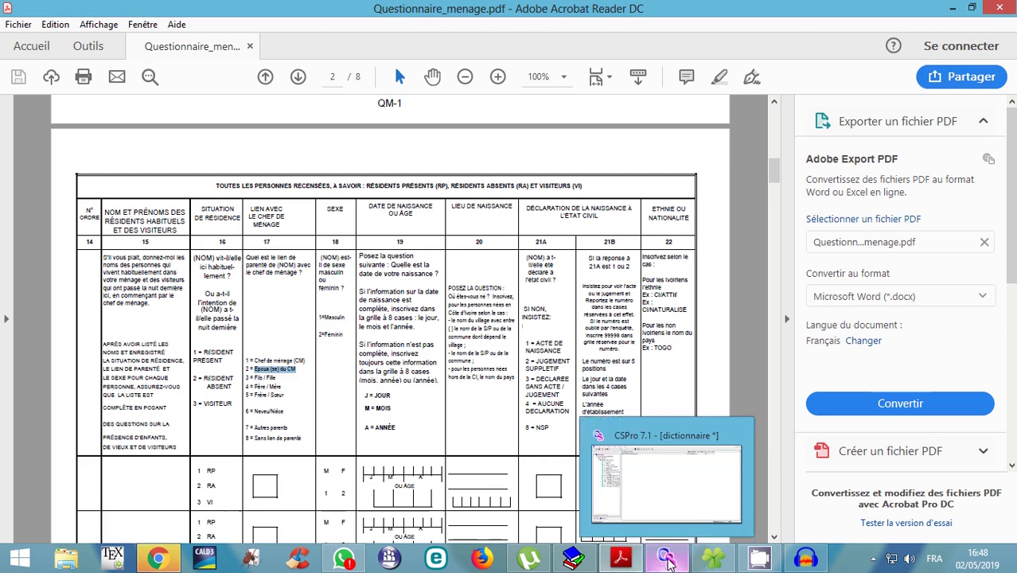
{"action": "left_click", "coordinate": [668, 562]}
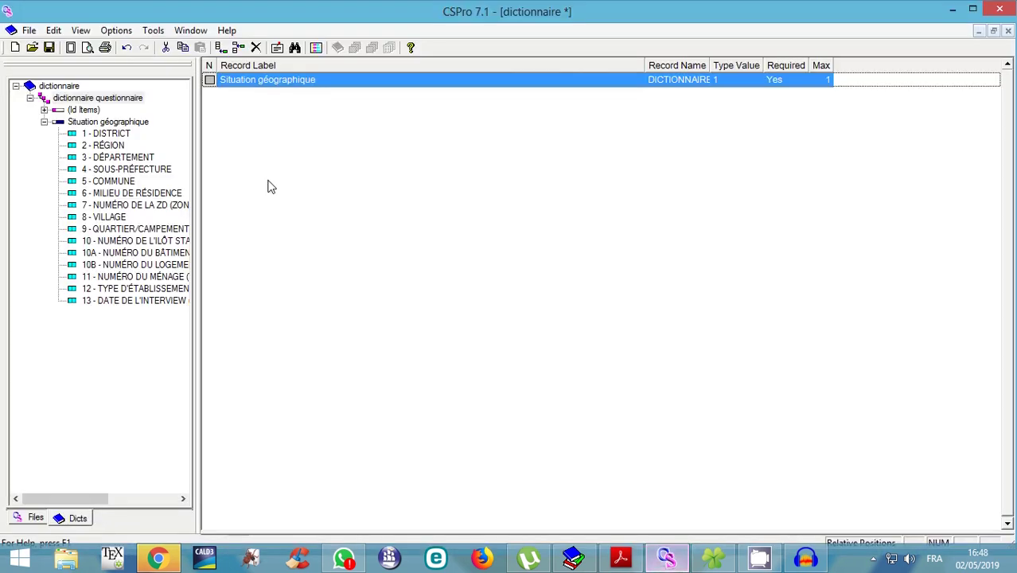
{"action": "left_click", "coordinate": [87, 123]}
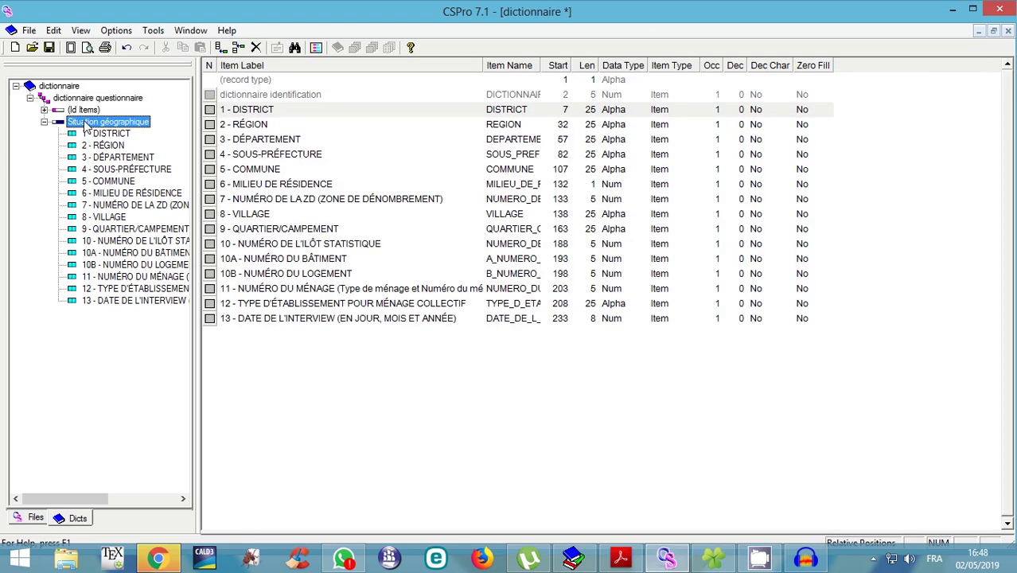
{"action": "right_click", "coordinate": [85, 125]}
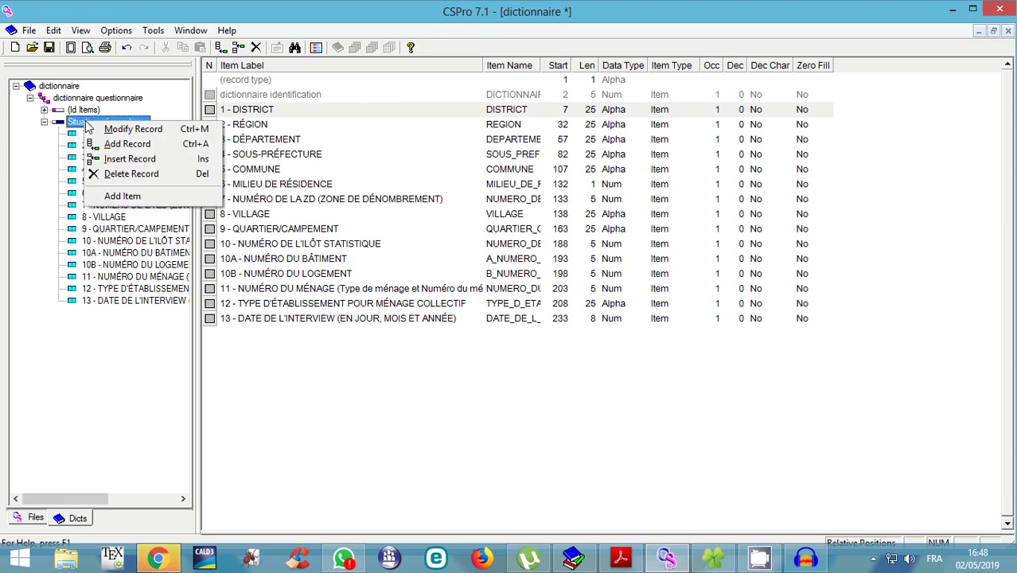
{"action": "left_click", "coordinate": [121, 145]}
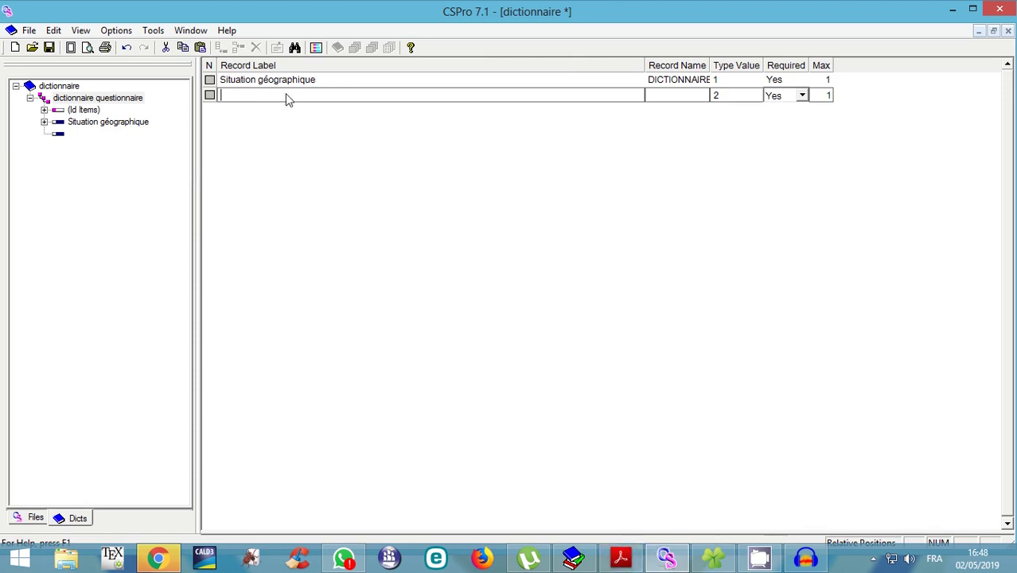
{"action": "key", "text": "Caps_Lock"}
{"action": "type", "text": "INFORMATION SUR LES MLD"}
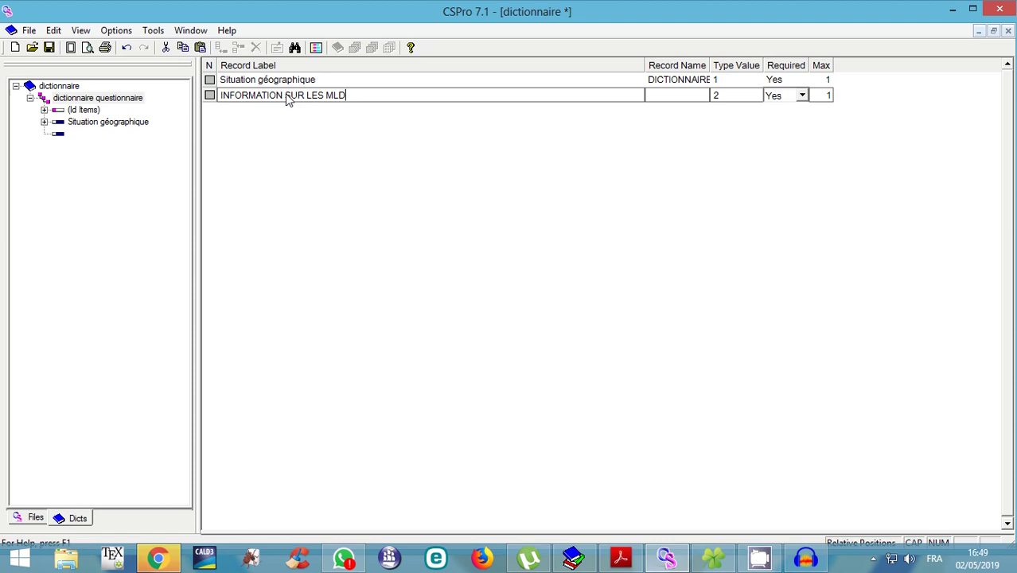
{"action": "key", "text": "BackSpace"}
{"action": "key", "text": "BackSpace"}
{"action": "type", "text": "EMBRES DU MENAGE"}
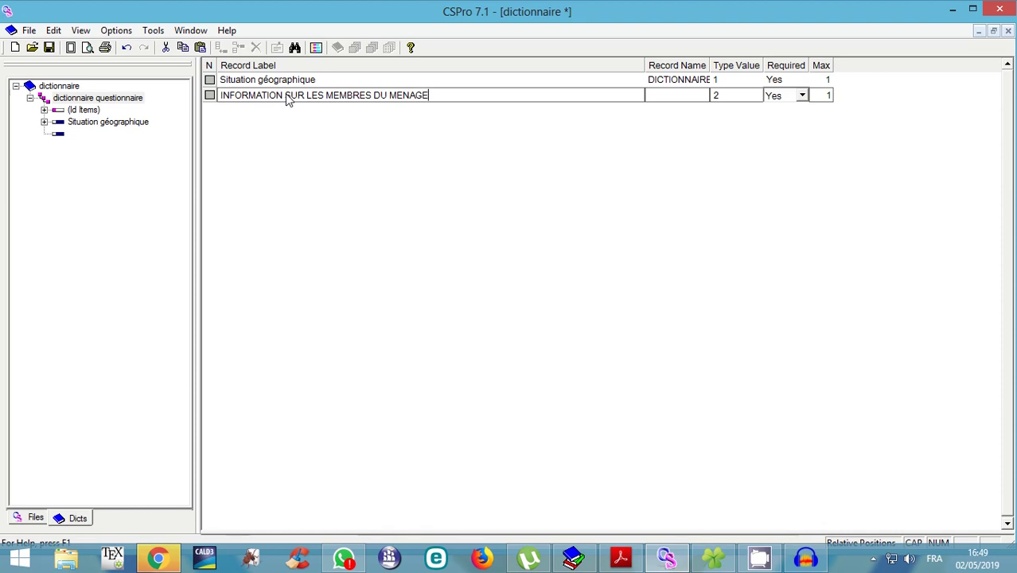
- Accept the new record's default name, type value 2 and Required Yes, set its Max to 35, and save the dictionary
{"action": "key", "text": "Tab"}
{"action": "key", "text": "Tab"}
{"action": "key", "text": "Tab"}
{"action": "key", "text": "Tab"}
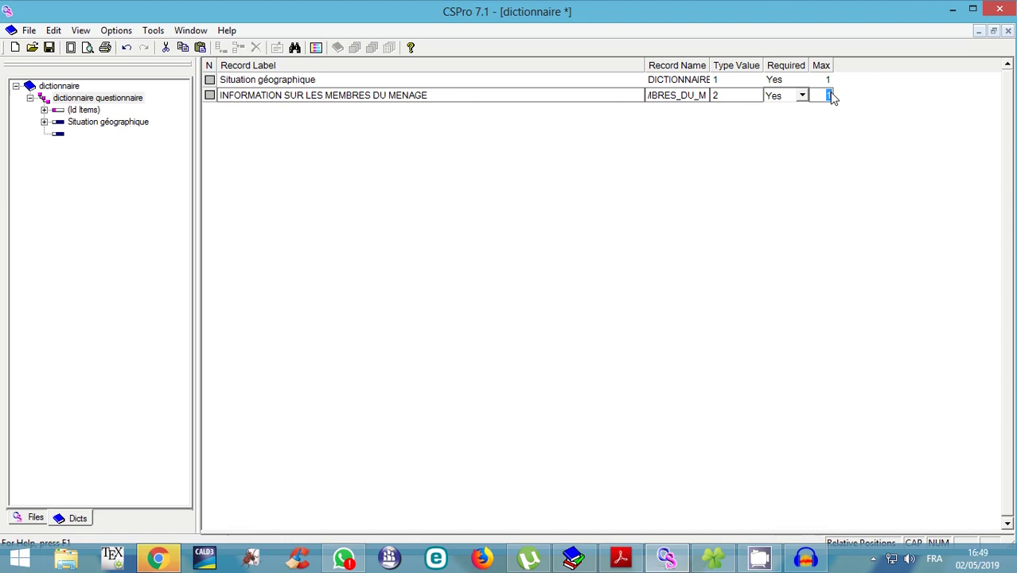
{"action": "type", "text": "358"}
{"action": "key", "text": "BackSpace"}
{"action": "left_click", "coordinate": [48, 47]}
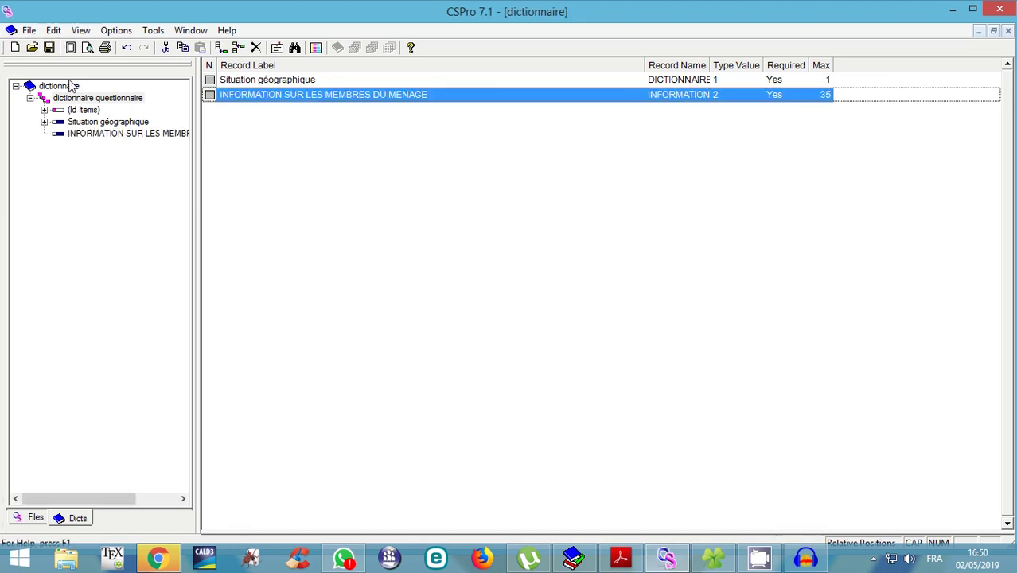
- Add a blank first item to the INFORMATION SUR LES MEMBRES DU MENAGE record
{"action": "left_click", "coordinate": [94, 133]}
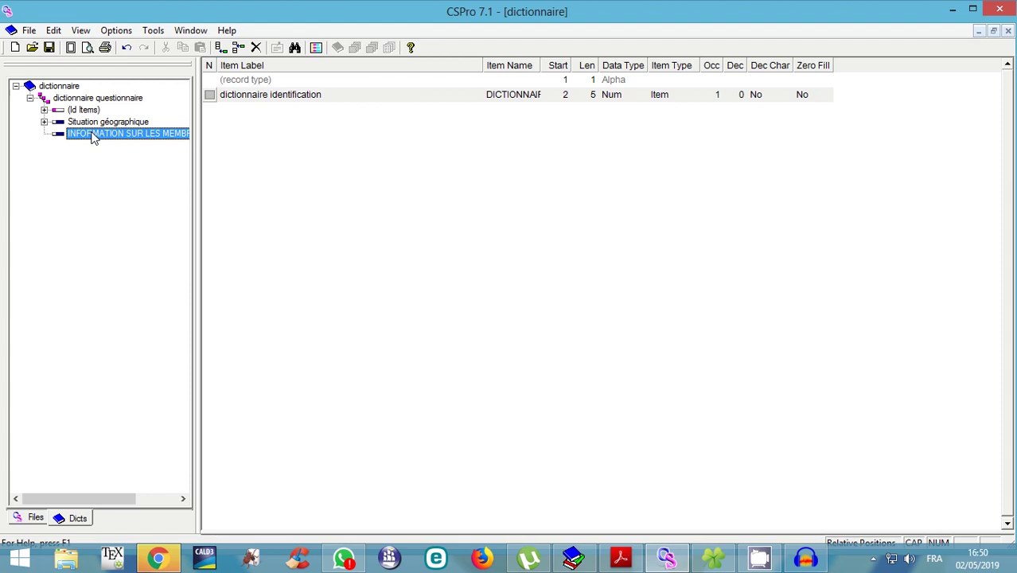
{"action": "right_click", "coordinate": [94, 138]}
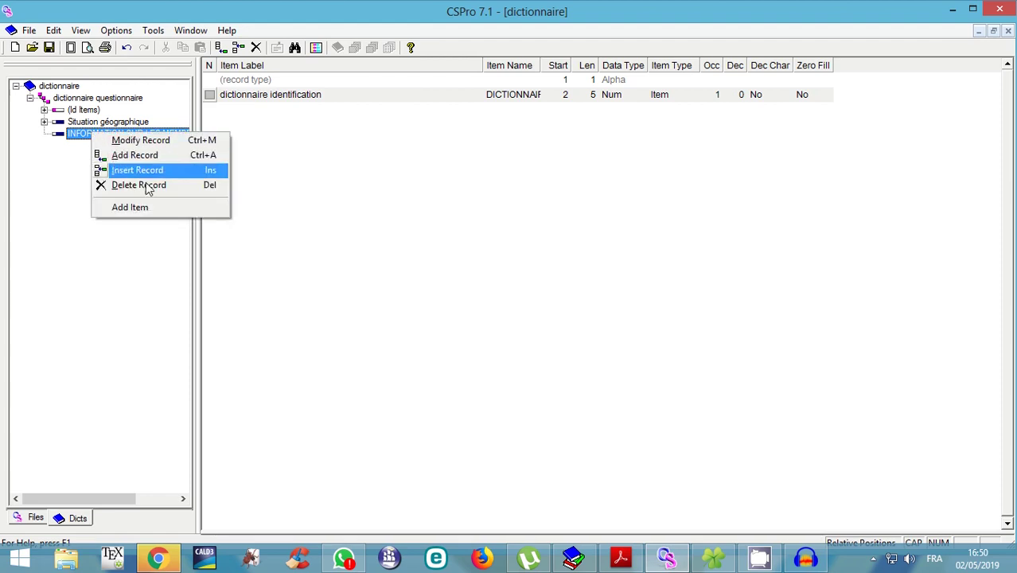
{"action": "left_click", "coordinate": [147, 208]}
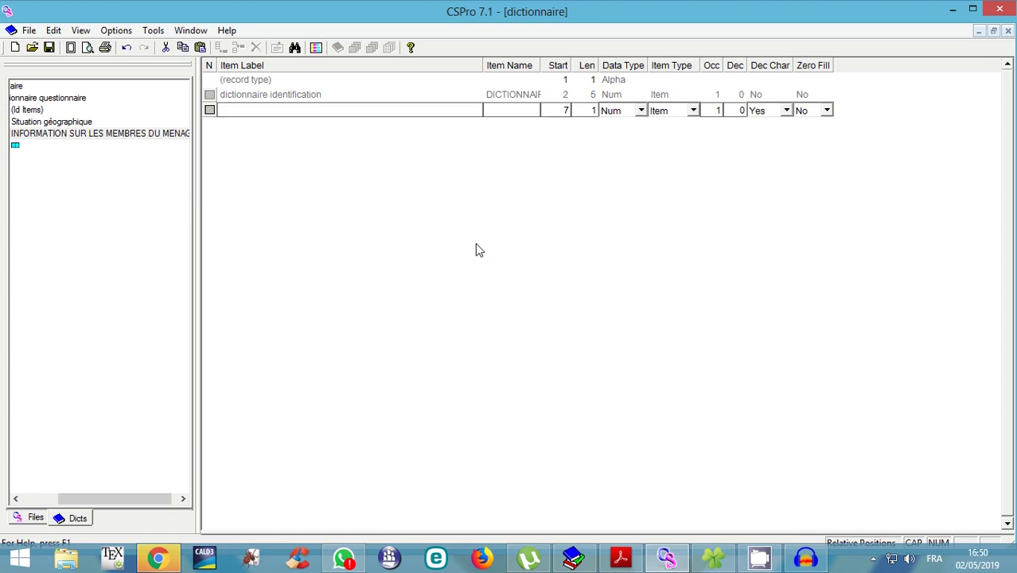
- Switch to Adobe Acrobat Reader and copy NOM ET PRÉNOMS DES from the question 15 heading of the questionnaire
{"action": "left_click", "coordinate": [621, 560]}
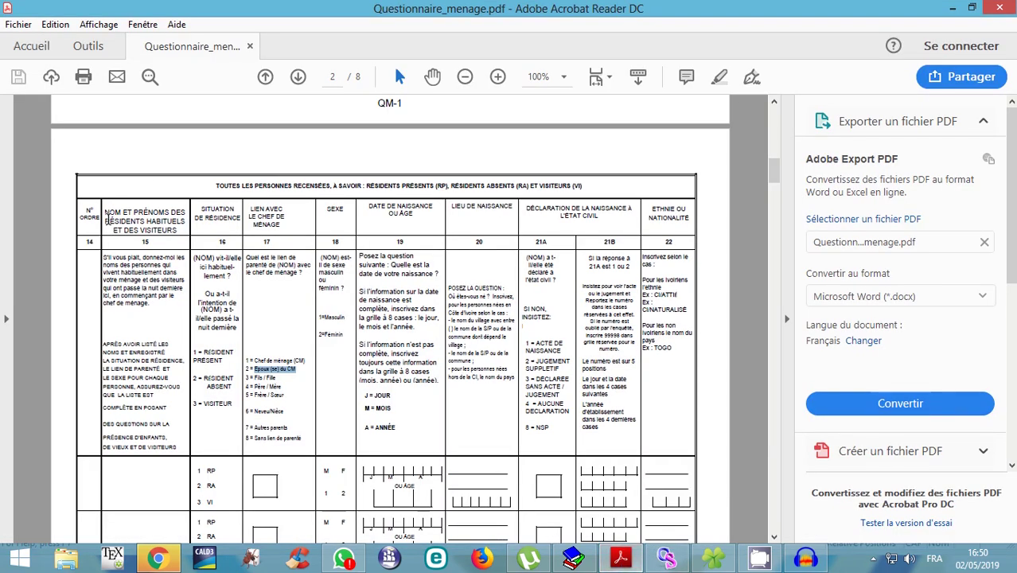
{"action": "left_click_drag", "start_coordinate": [106, 212], "coordinate": [163, 229]}
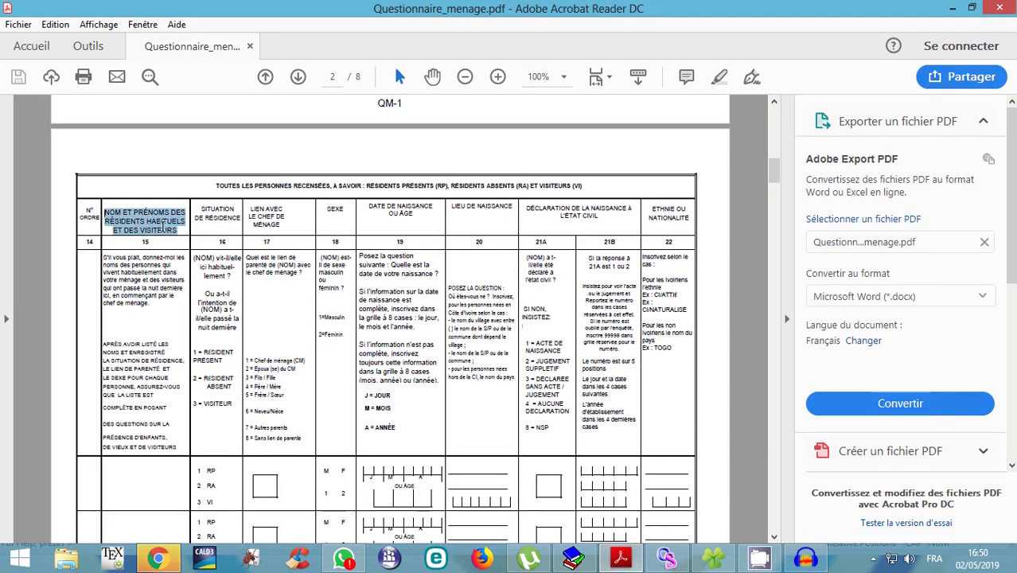
{"action": "left_click_drag", "start_coordinate": [105, 212], "coordinate": [180, 207]}
{"action": "right_click", "coordinate": [161, 213]}
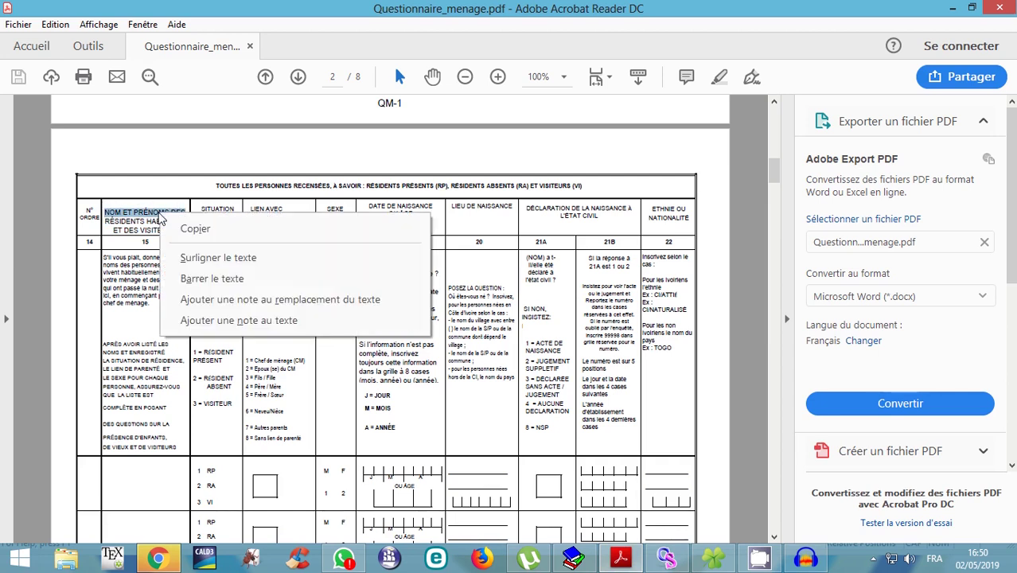
{"action": "left_click", "coordinate": [189, 225]}
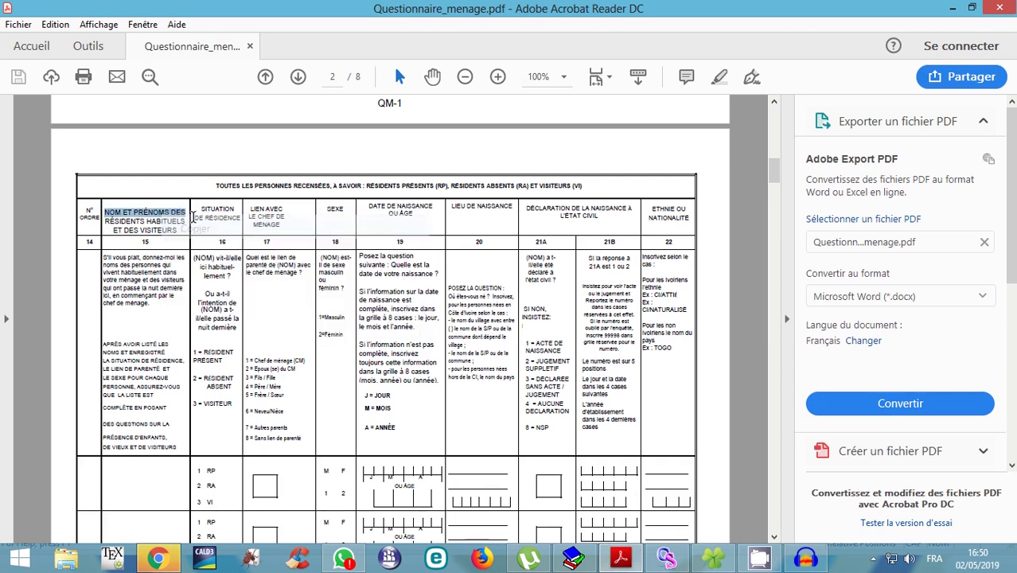
- Switch to CSPro and label the blank members item NOM ET PRÉNOMS DES RESIDENTS OU VISITEURS
{"action": "left_click", "coordinate": [666, 558]}
{"action": "key", "text": "ctrl+v"}
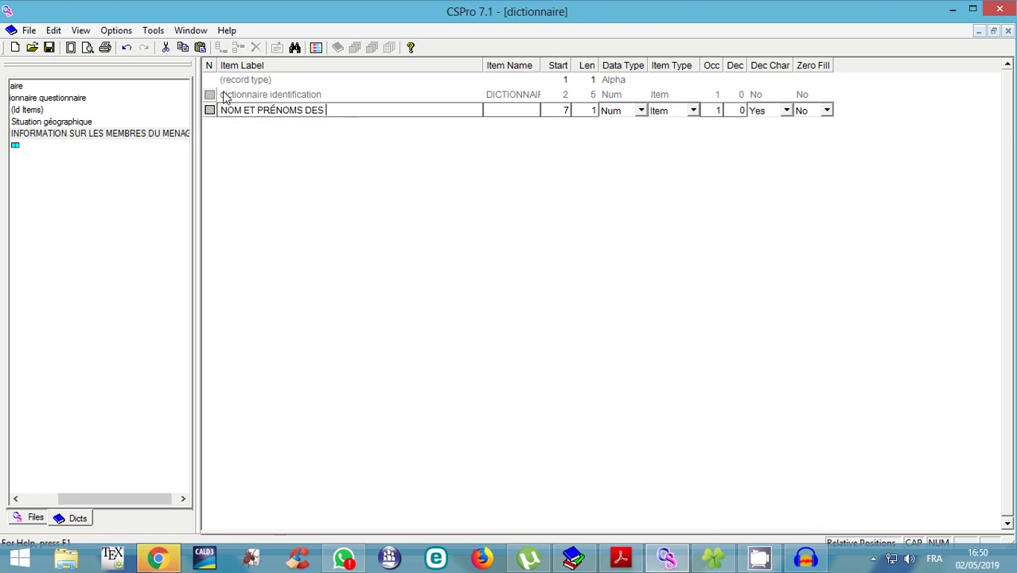
{"action": "type", "text": "RESIDENTS OU VISI"}
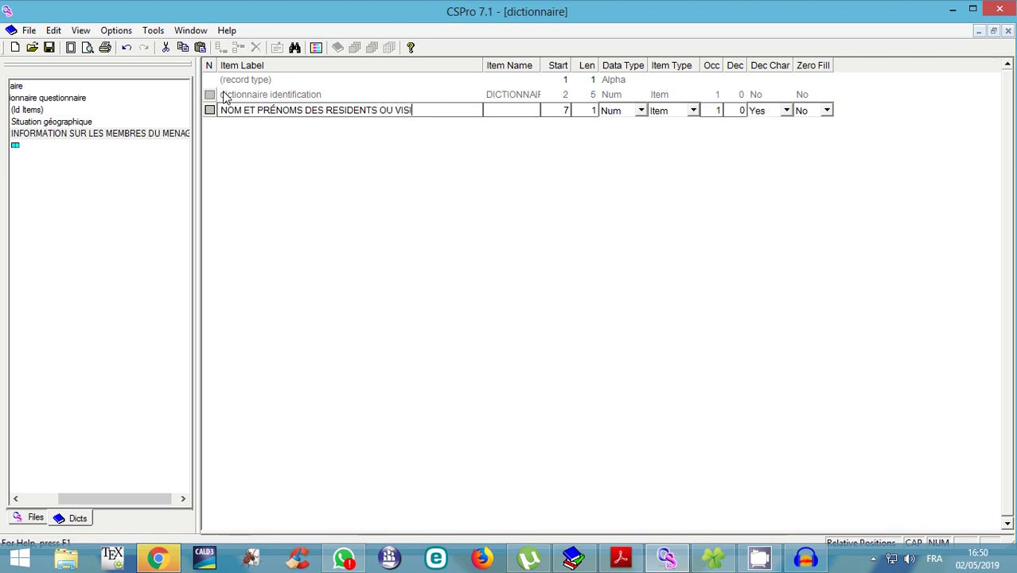
{"action": "type", "text": "TEURS"}
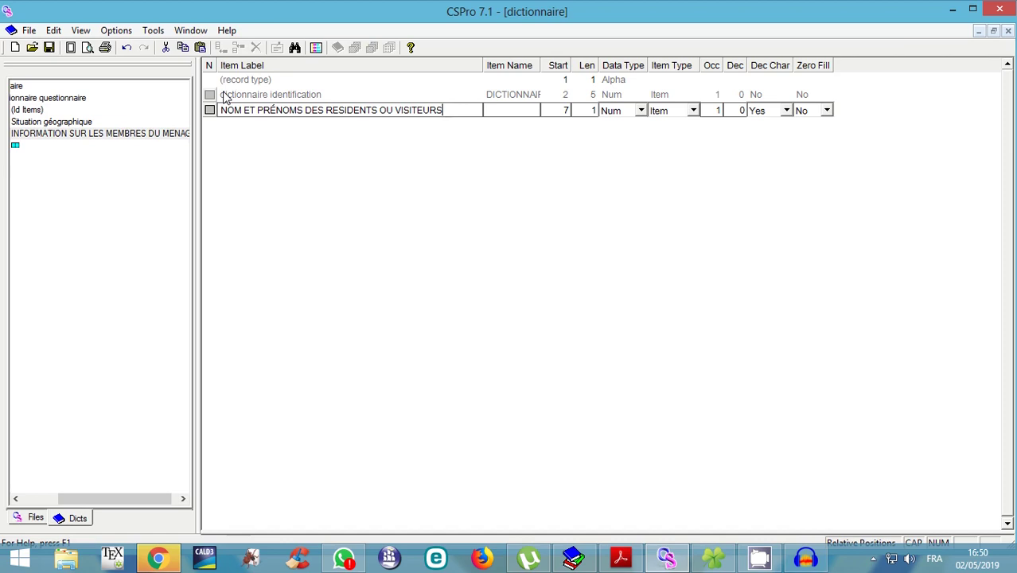
{"action": "key", "text": "Return"}
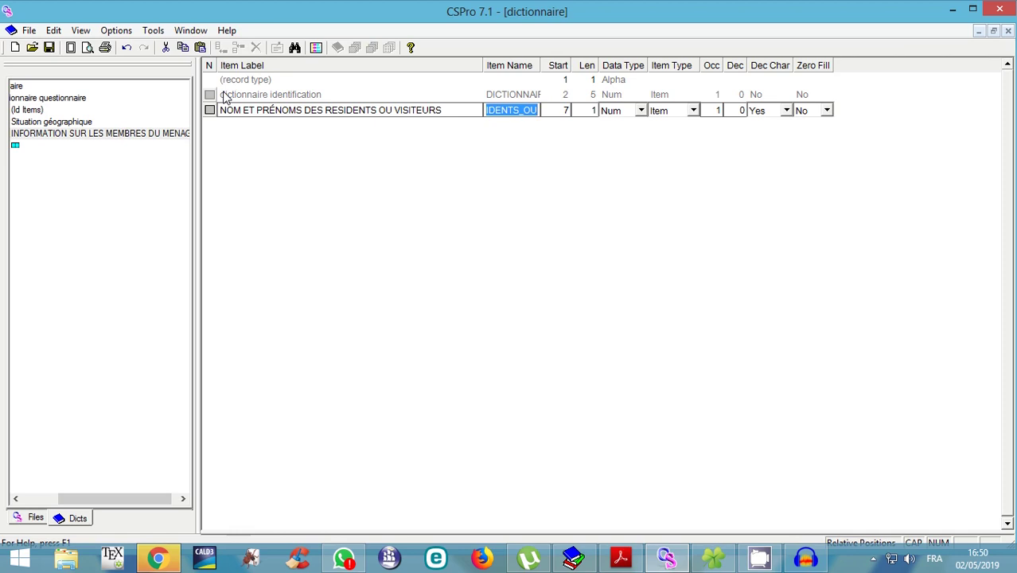
- Accept the item's default name and start, set its length to 25 and data type to Alpha, and keep its remaining defaults
{"action": "key", "text": "Return"}
{"action": "key", "text": "Return"}
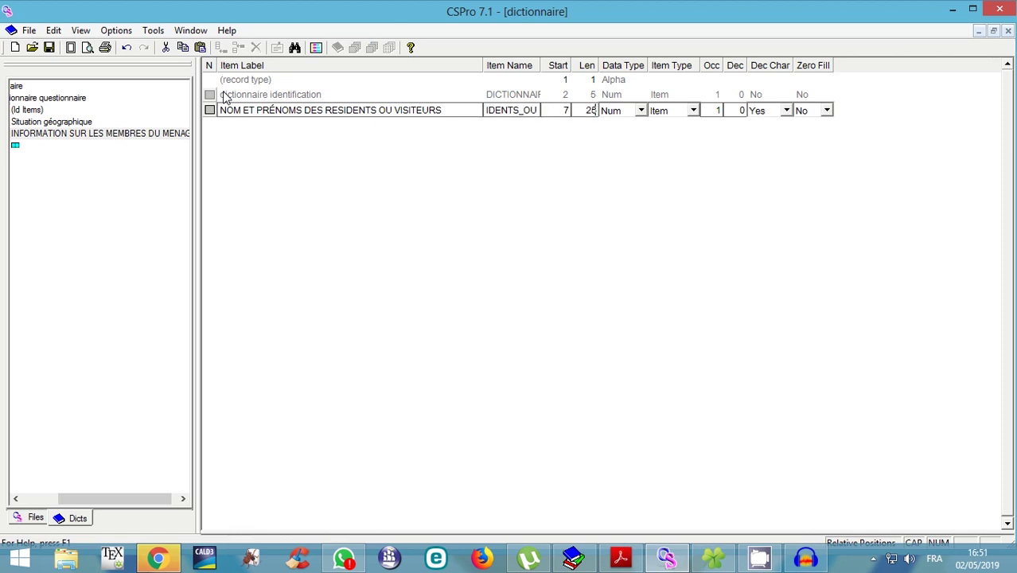
{"action": "key", "text": "Return"}
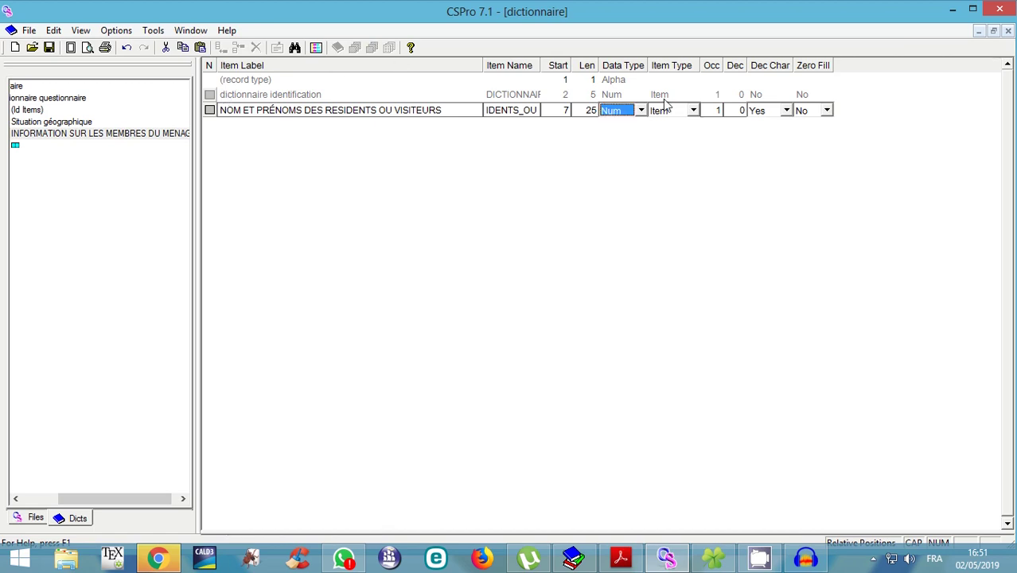
{"action": "left_click", "coordinate": [640, 111]}
{"action": "left_click", "coordinate": [624, 137]}
{"action": "key", "text": "Return"}
{"action": "key", "text": "Return"}
{"action": "key", "text": "Return"}
{"action": "key", "text": "Return"}
{"action": "key", "text": "Return"}
{"action": "key", "text": "Return"}
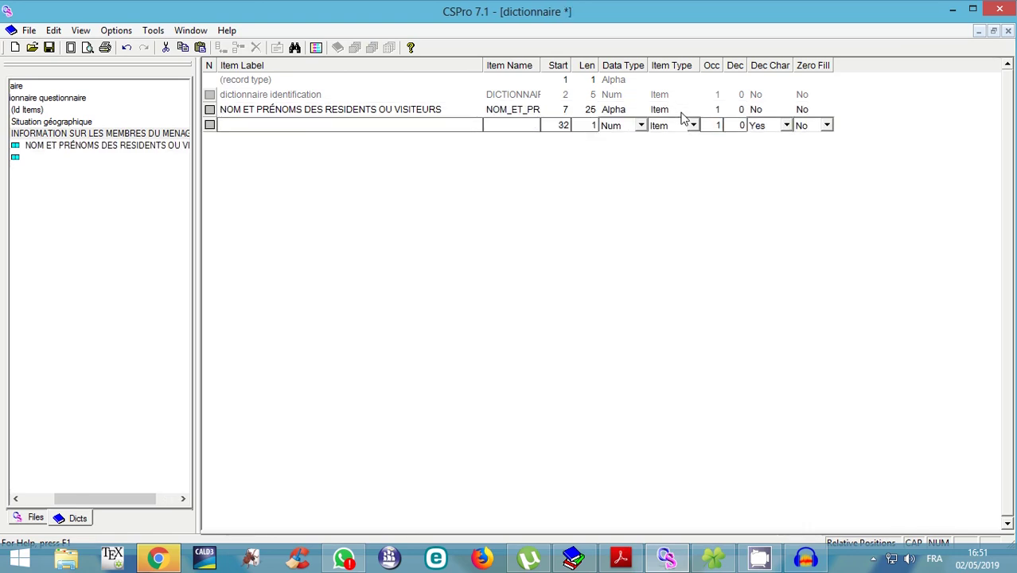
- Switch to Adobe Acrobat Reader and copy the word SITUATION from the question 16 heading
{"action": "left_click", "coordinate": [620, 557]}
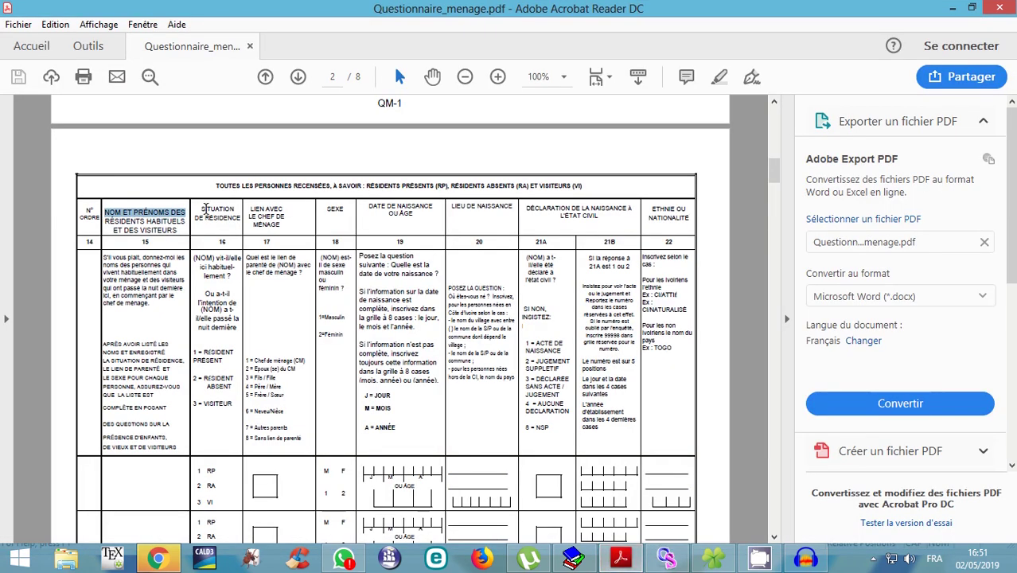
{"action": "double_click", "coordinate": [203, 209]}
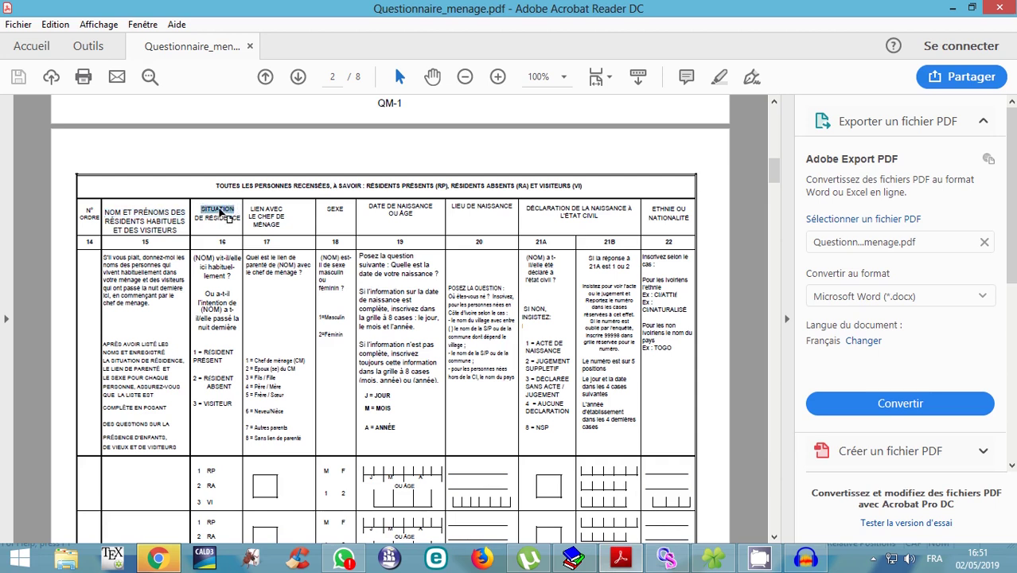
{"action": "right_click", "coordinate": [220, 209]}
{"action": "left_click", "coordinate": [253, 226]}
- Switch to CSPro and label the second members item SITUATION DE RESIDENCE
{"action": "left_click", "coordinate": [666, 557]}
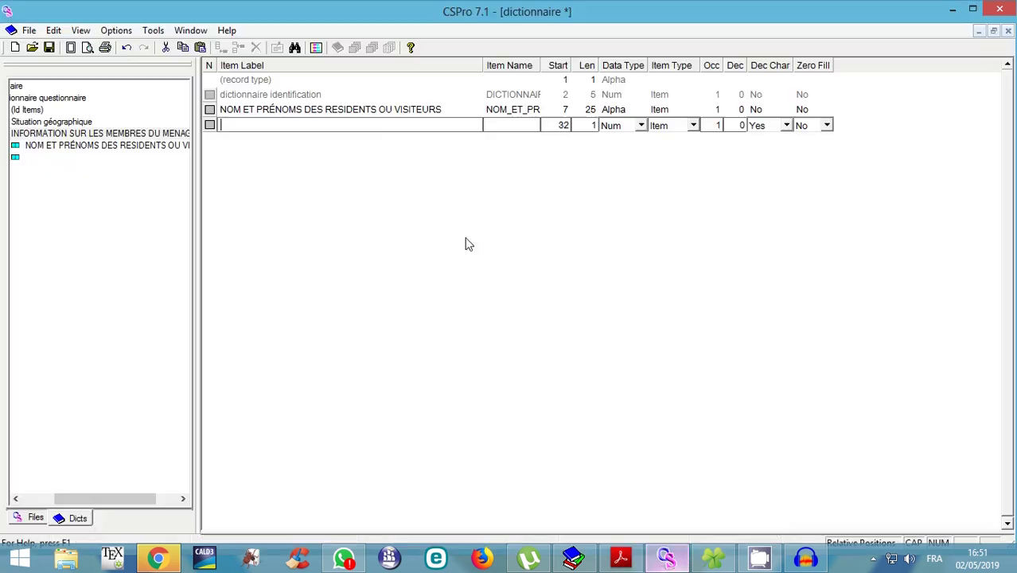
{"action": "key", "text": "ctrl+v"}
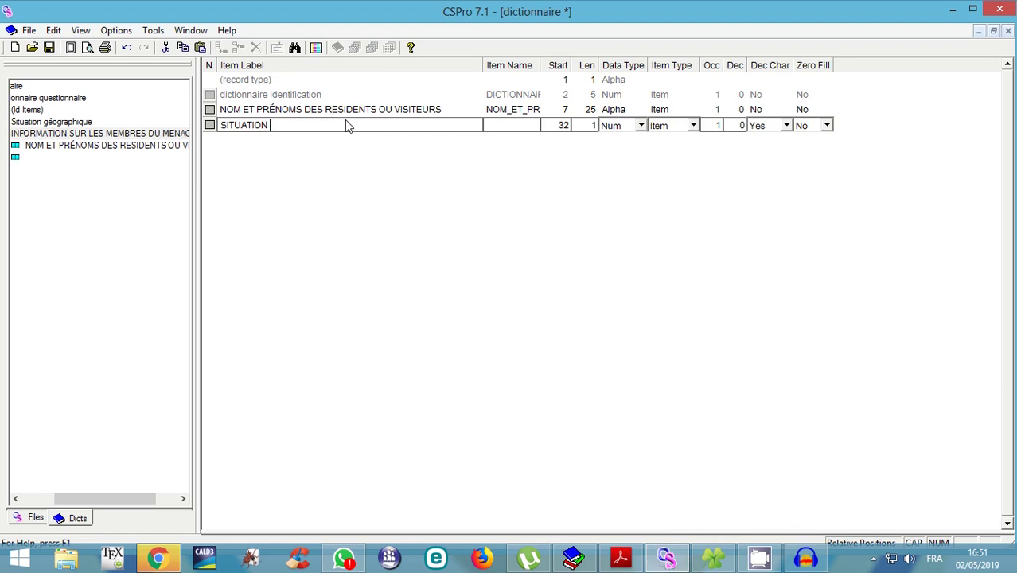
{"action": "type", "text": "DE RESIDENCE"}
{"action": "key", "text": "Tab"}
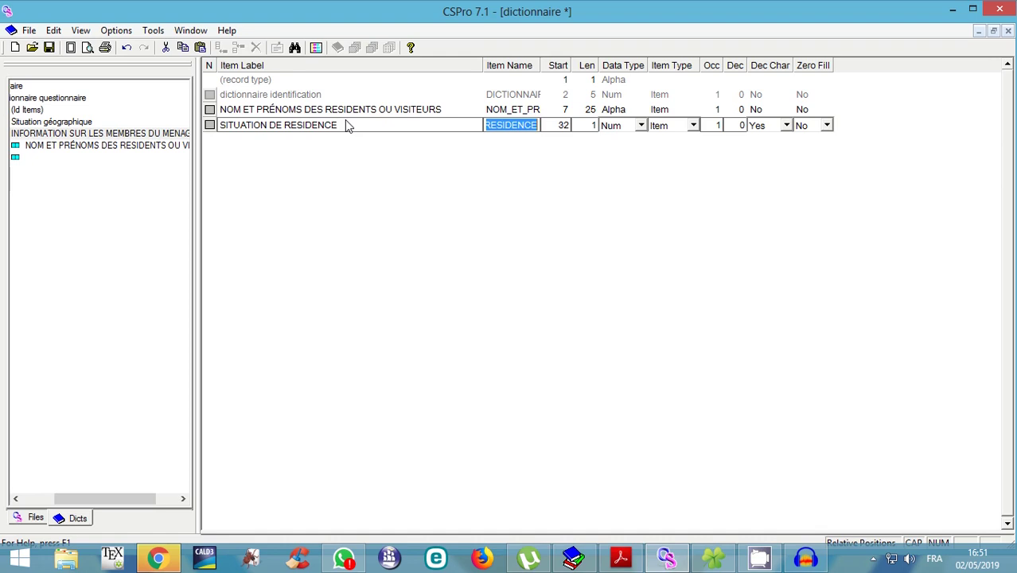
- Keep the SITUATION DE RESIDENCE item's default name, length 1, Num data type and other settings, and save the dictionary
{"action": "key", "text": "Tab"}
{"action": "key", "text": "Tab"}
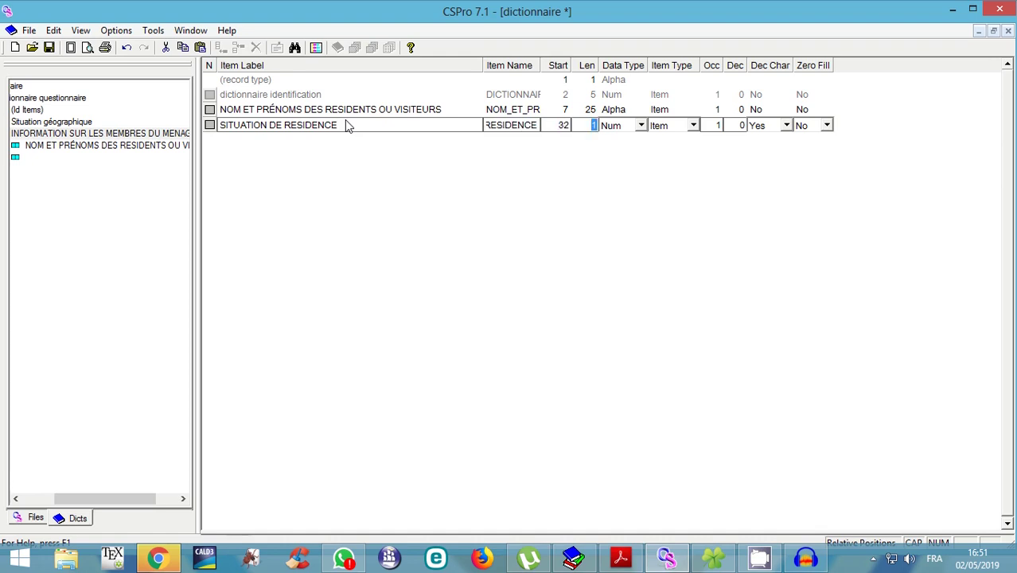
{"action": "key", "text": "Tab"}
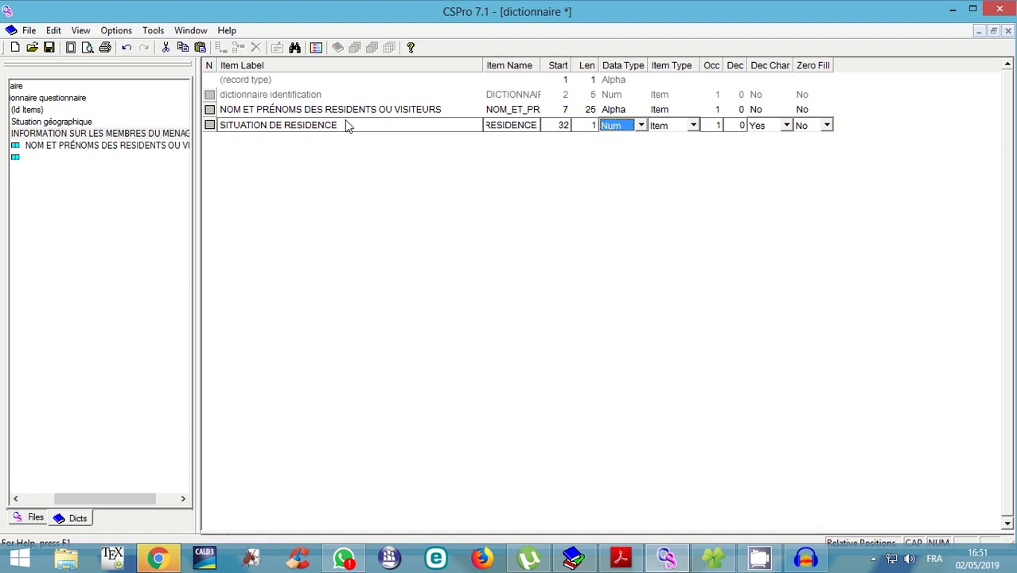
{"action": "key", "text": "Tab"}
{"action": "key", "text": "Tab"}
{"action": "key", "text": "Tab"}
{"action": "key", "text": "Tab"}
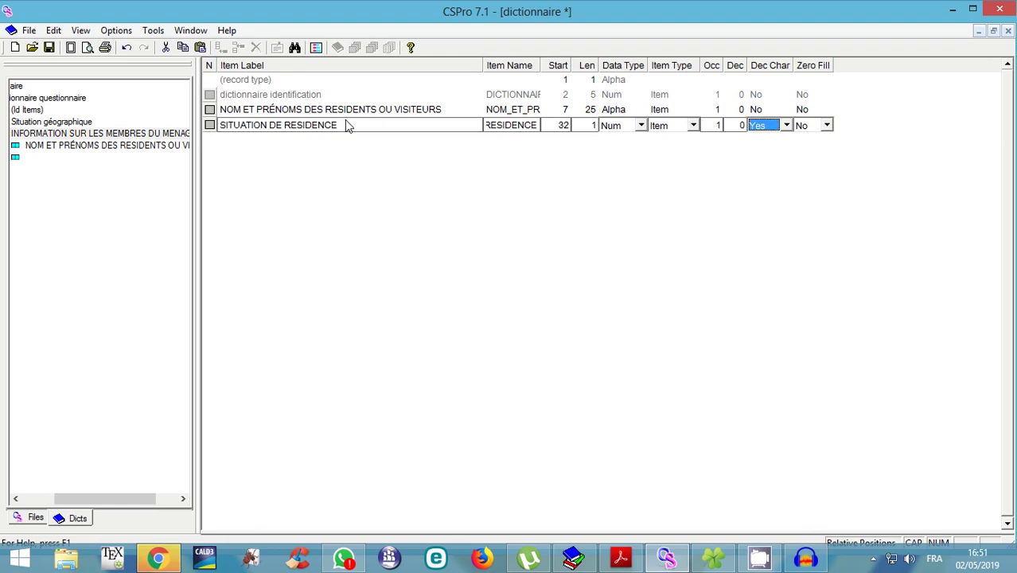
{"action": "key", "text": "Tab"}
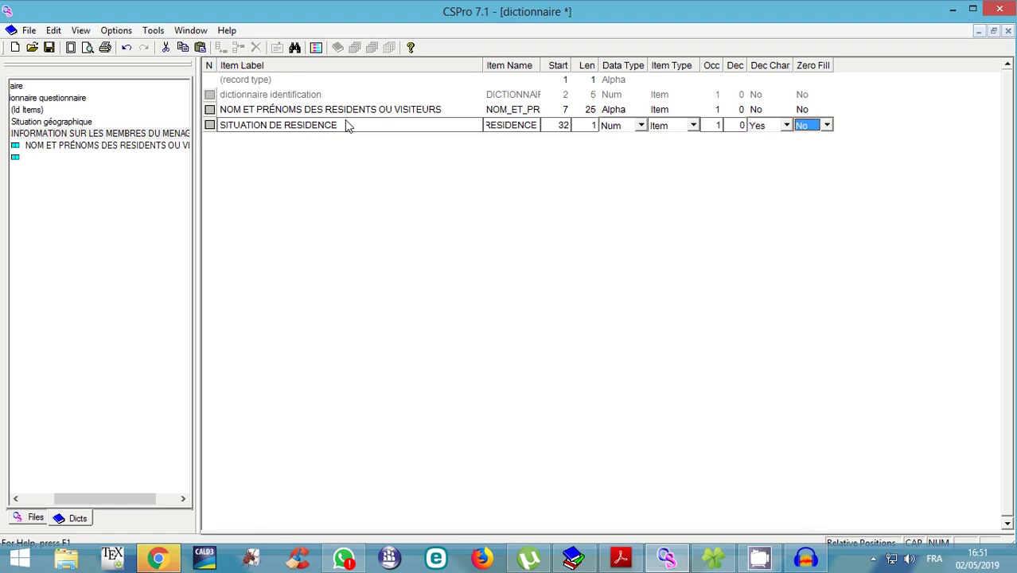
{"action": "left_click", "coordinate": [50, 48]}
- Add a value set to the SITUATION DE RESIDENCE item, accepting its default label and name
{"action": "left_click", "coordinate": [61, 159]}
{"action": "right_click", "coordinate": [63, 161]}
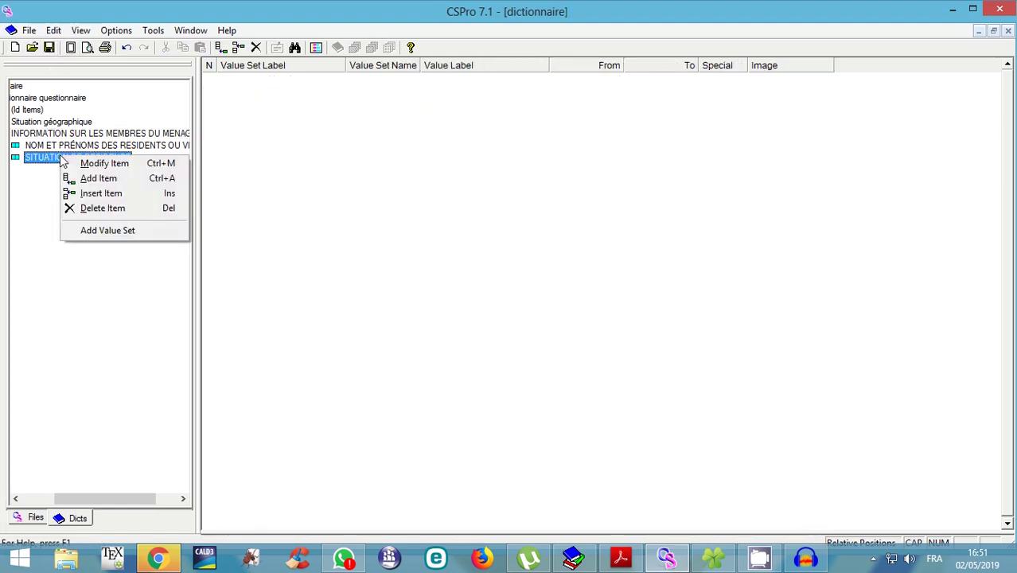
{"action": "left_click", "coordinate": [143, 232]}
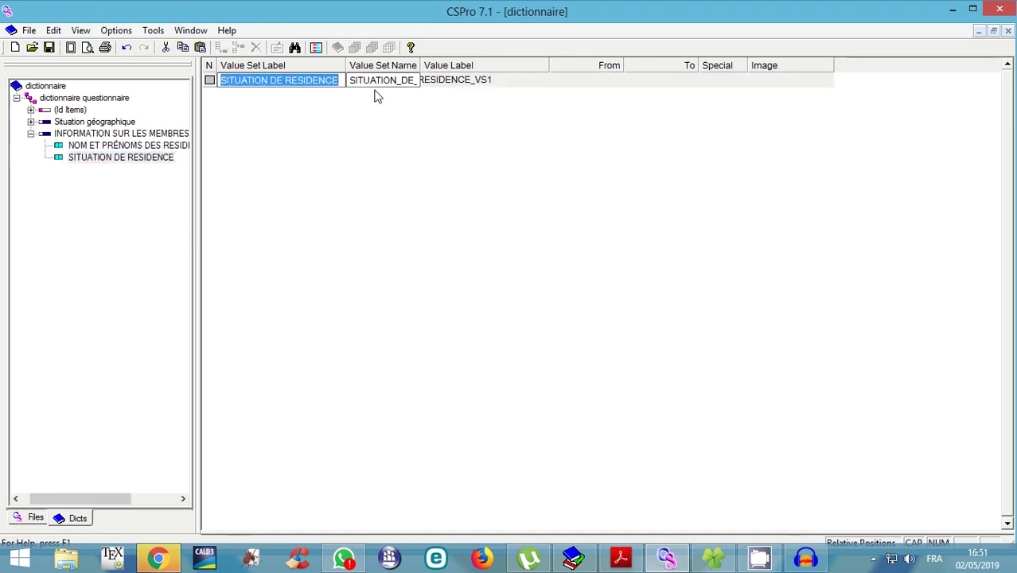
{"action": "key", "text": "Return"}
{"action": "key", "text": "Return"}
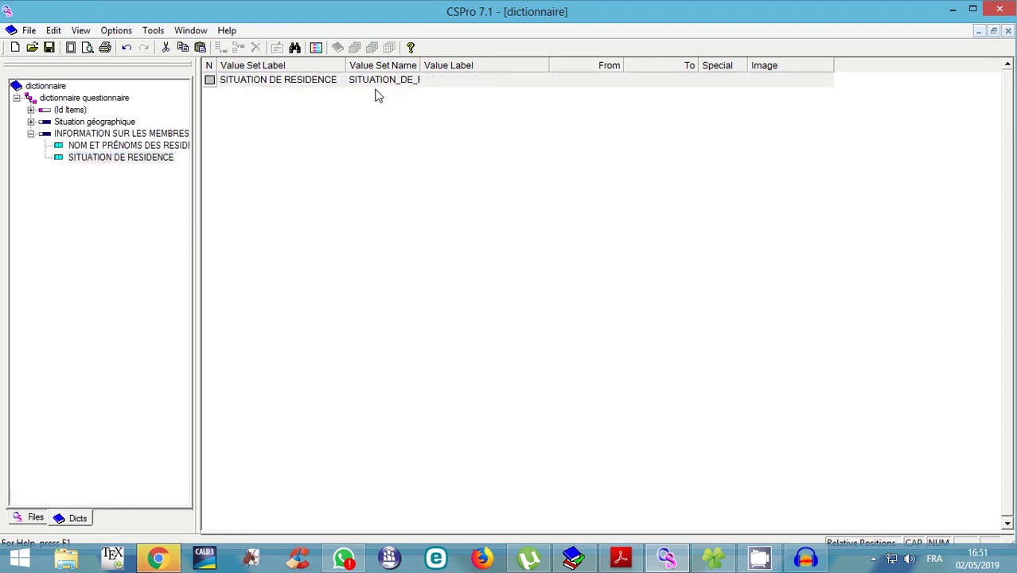
- Check the question 16 answer codes in the questionnaire PDF, and add the value RESIDENT PRESENT with code 1 in CSPro
{"action": "left_click", "coordinate": [621, 557]}
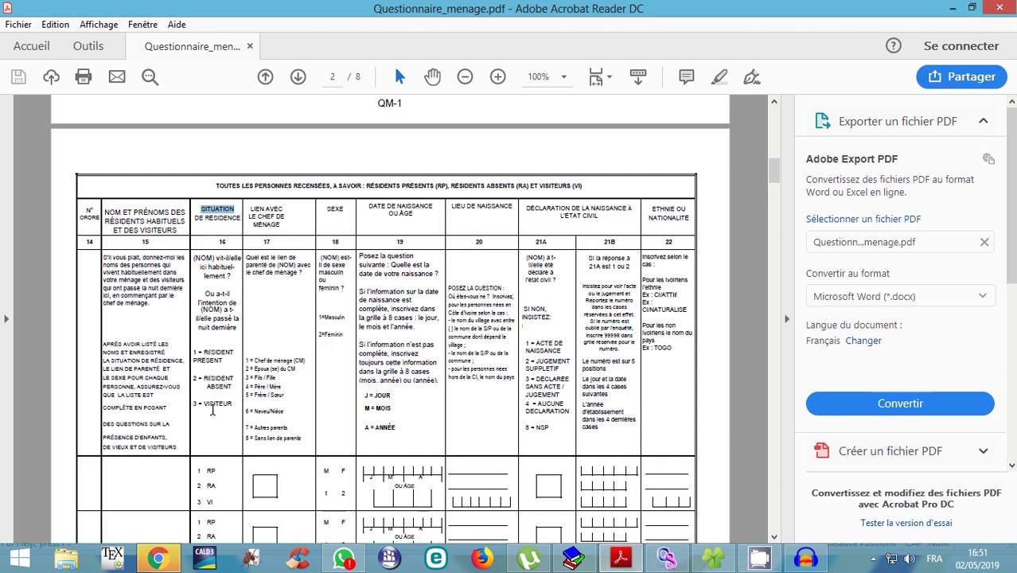
{"action": "left_click", "coordinate": [667, 559]}
{"action": "type", "text": "RESIDENT"}
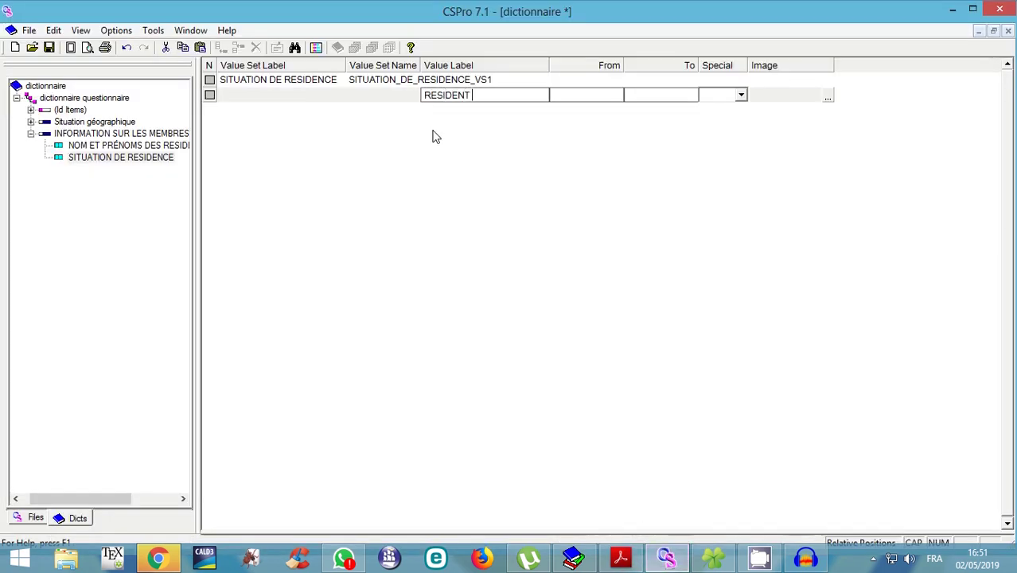
{"action": "type", "text": " PRESENT"}
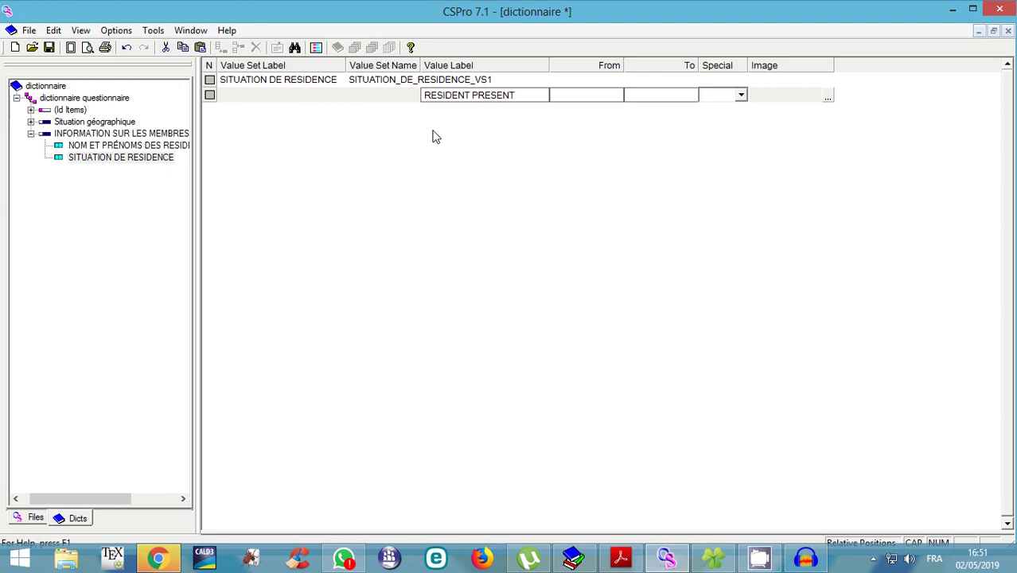
{"action": "key", "text": "Tab"}
{"action": "key", "text": "Return"}
- Add the value RESIDENT ABSENT with code 2, followed by a third value labelled VISITEUR
{"action": "type", "text": "R"}
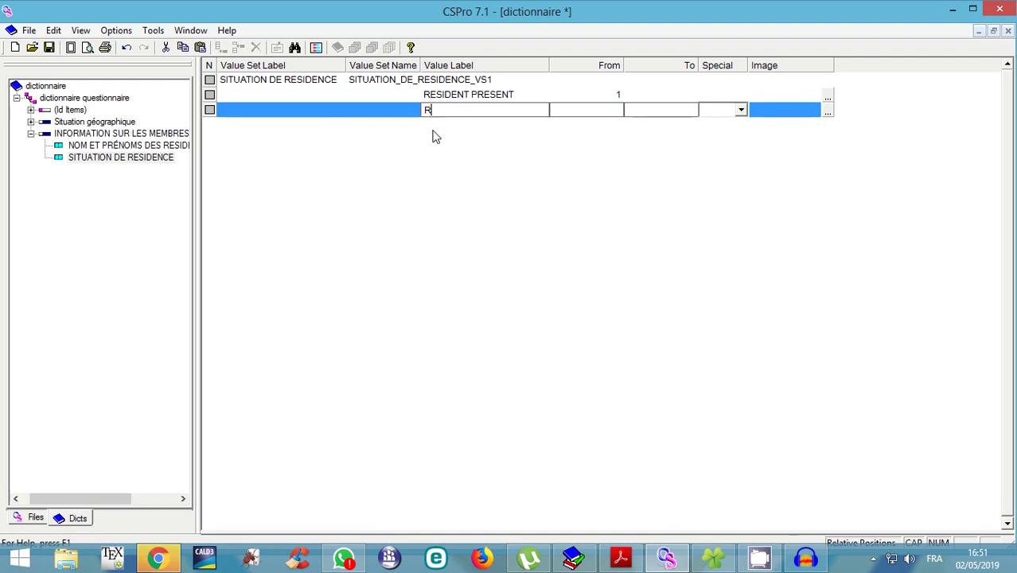
{"action": "type", "text": "ESIDENT ABSENT"}
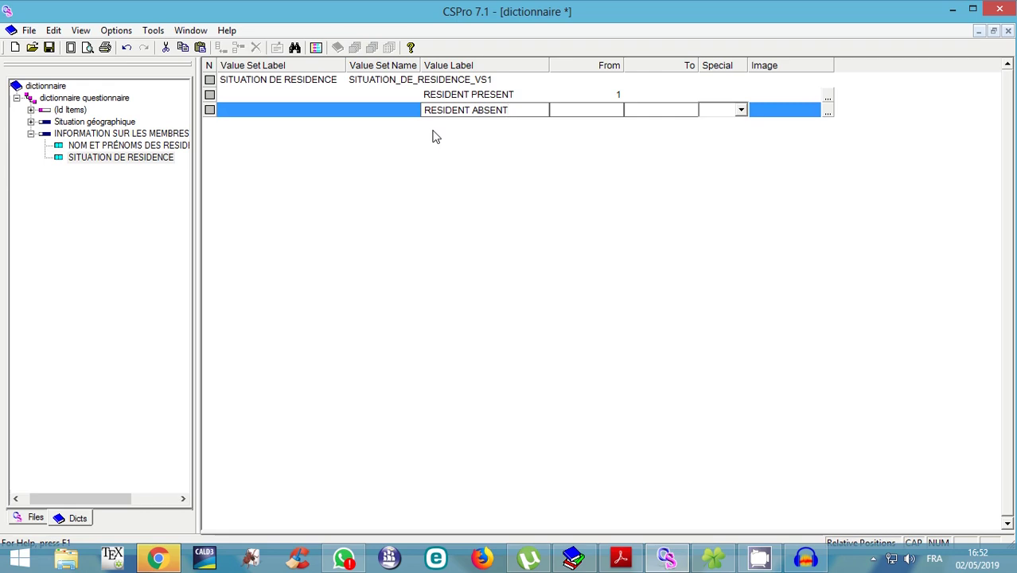
{"action": "key", "text": "Tab"}
{"action": "key", "text": "Tab"}
{"action": "key", "text": "Tab"}
{"action": "key", "text": "Tab"}
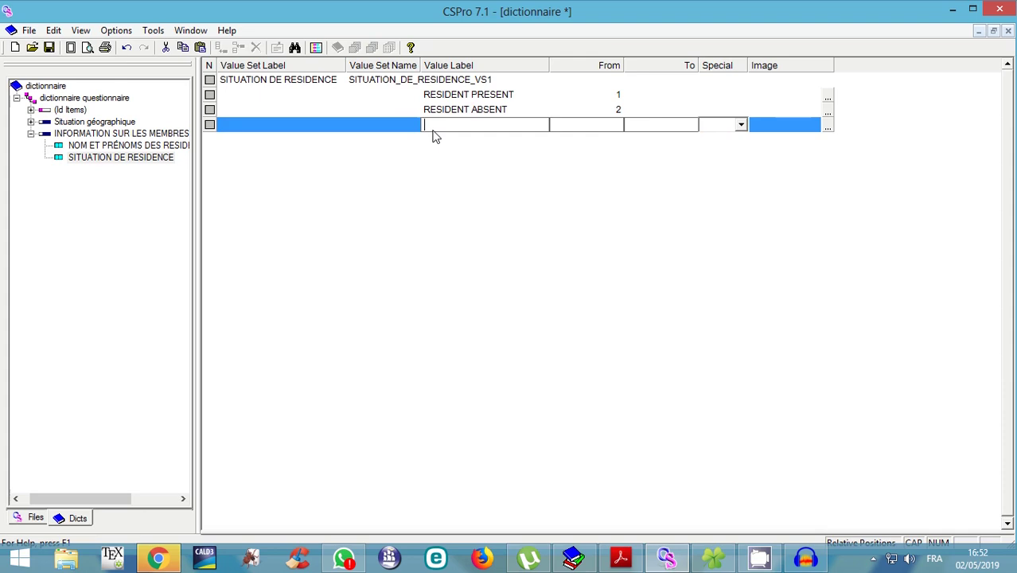
{"action": "type", "text": "VISITEUR"}
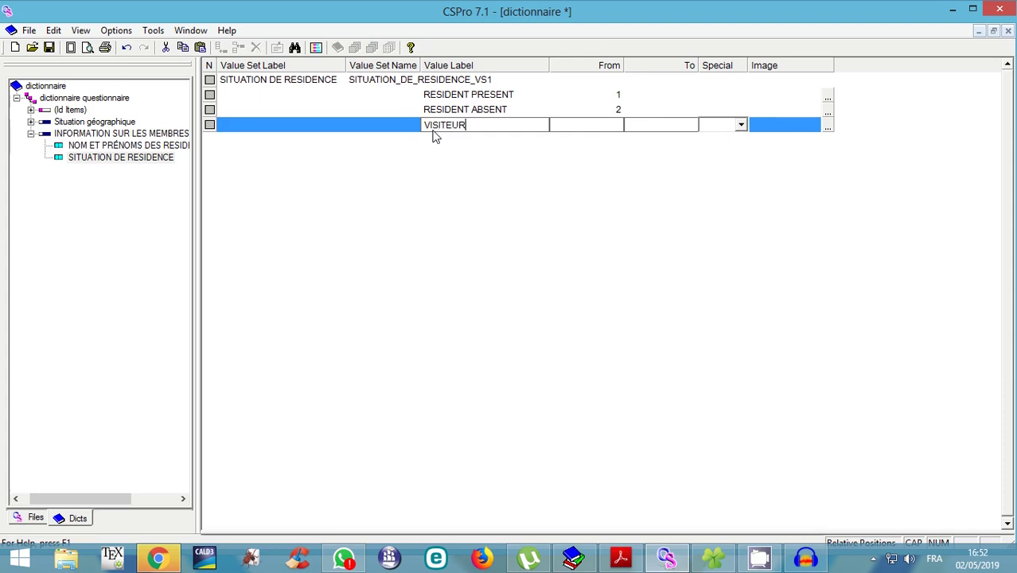
{"action": "key", "text": "Tab"}
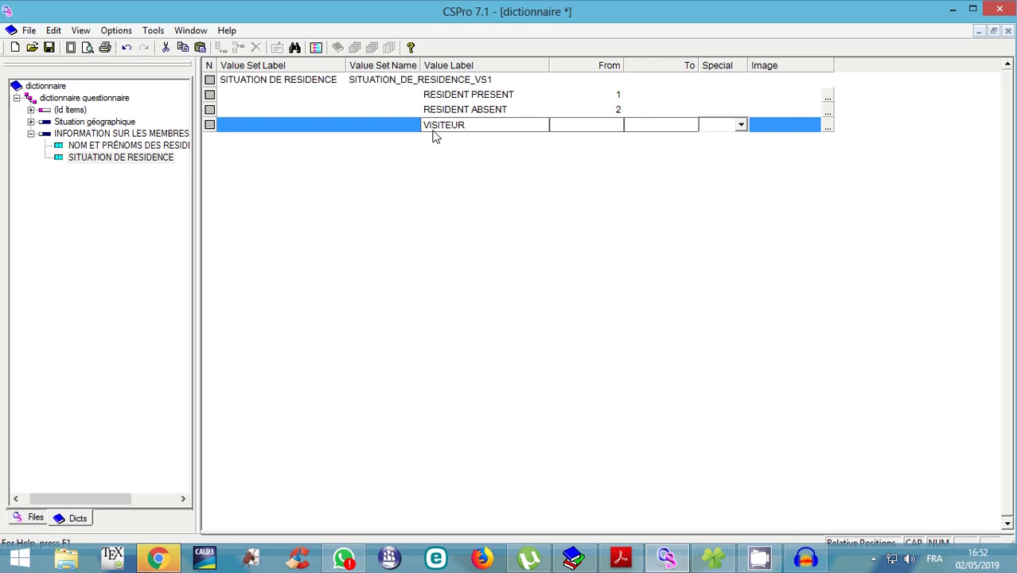
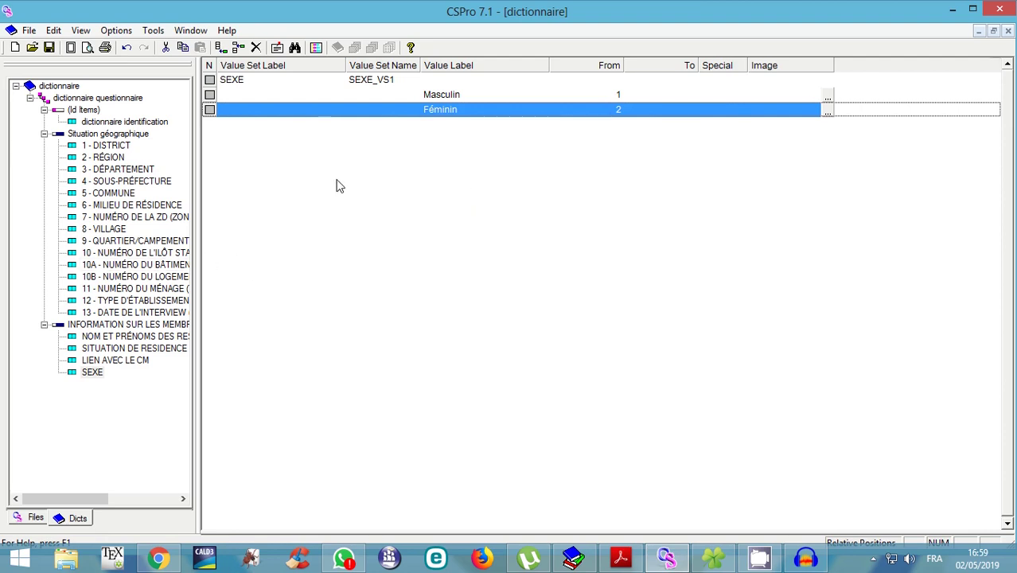
- Close CSPro, open the tuto cspro folder from the desktop, and select the dictionnaire DCF file
{"action": "left_click", "coordinate": [1001, 11]}
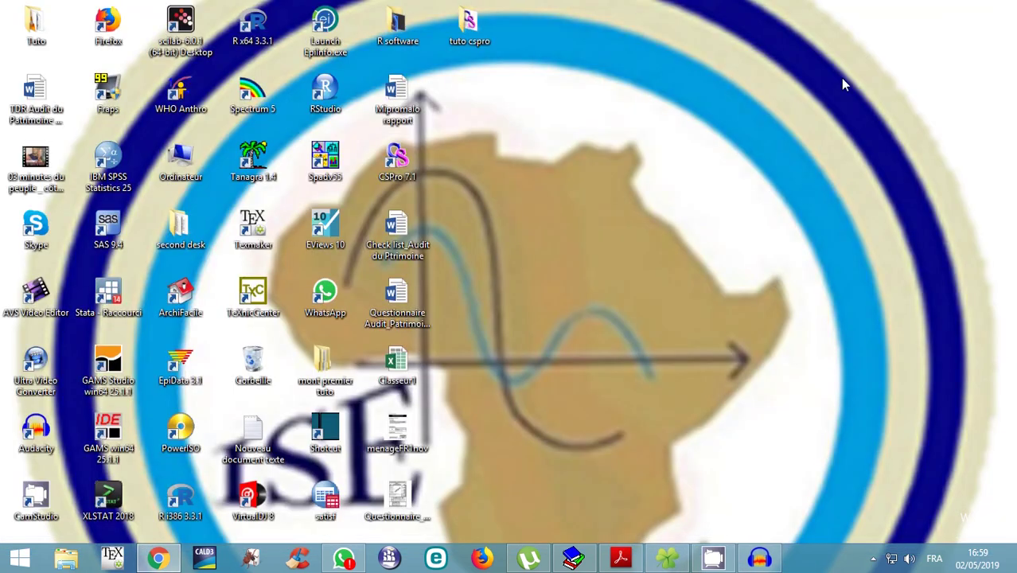
{"action": "double_click", "coordinate": [470, 28]}
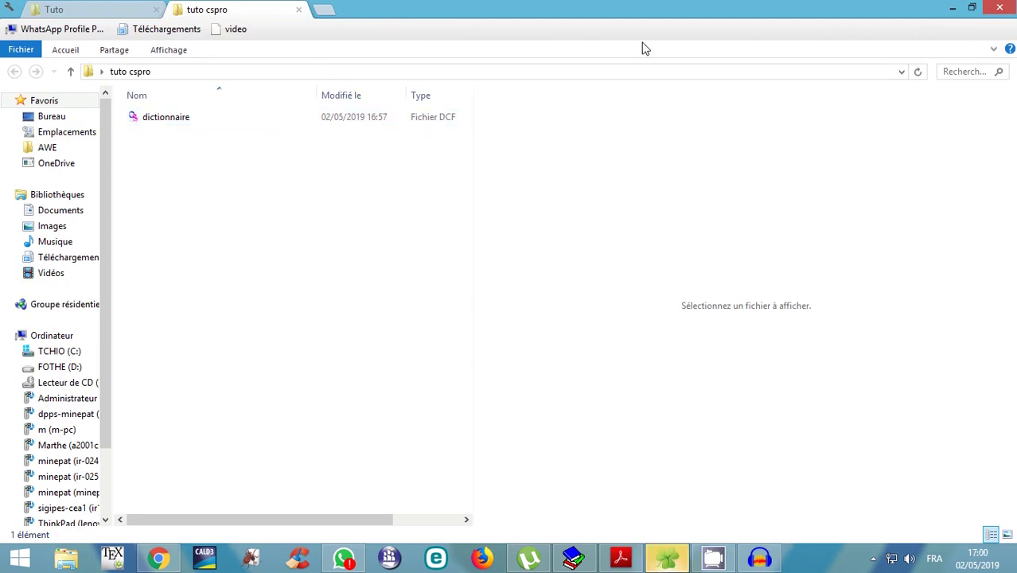
{"action": "left_click", "coordinate": [180, 122]}
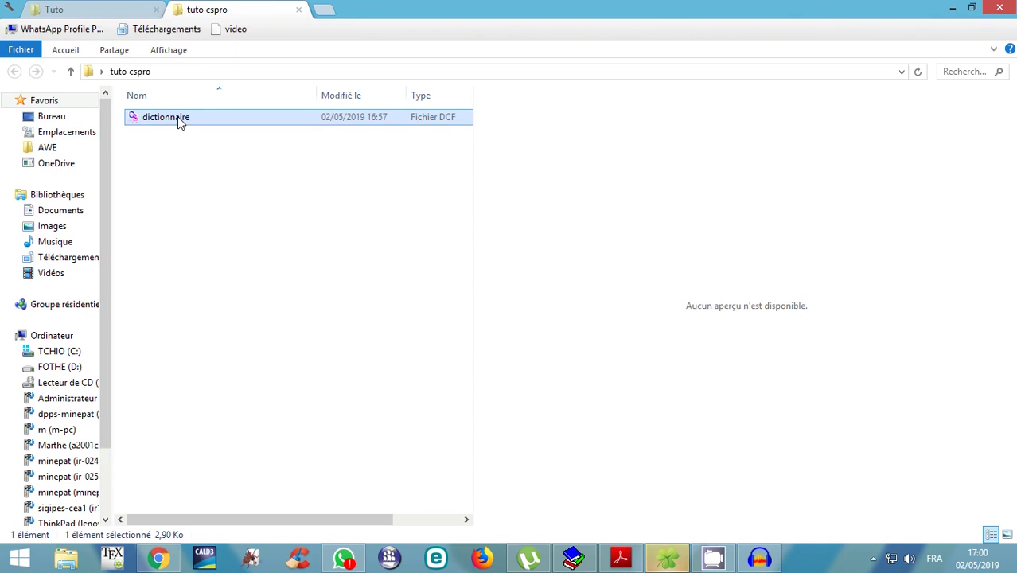
- Open the dictionnaire file in CSPro, expand its records to check the saved items, and close it to return to the desktop
{"action": "double_click", "coordinate": [178, 116]}
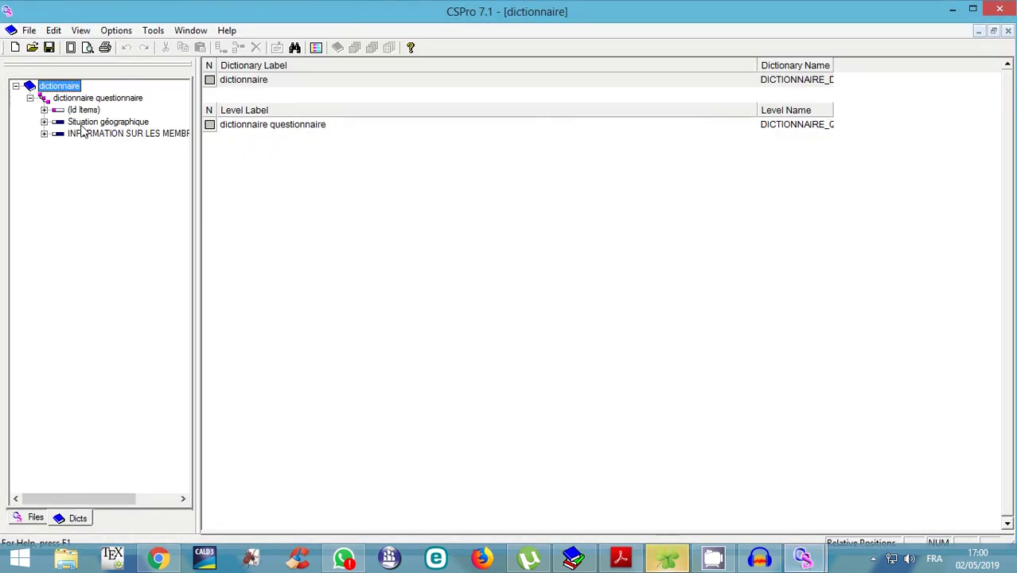
{"action": "left_click", "coordinate": [44, 110]}
{"action": "left_click", "coordinate": [43, 134]}
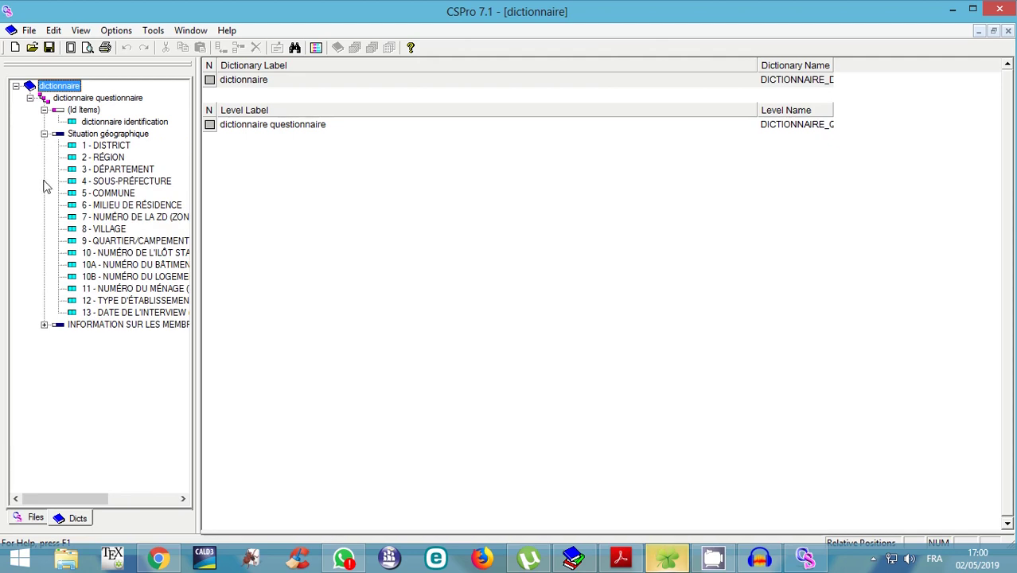
{"action": "left_click", "coordinate": [44, 325]}
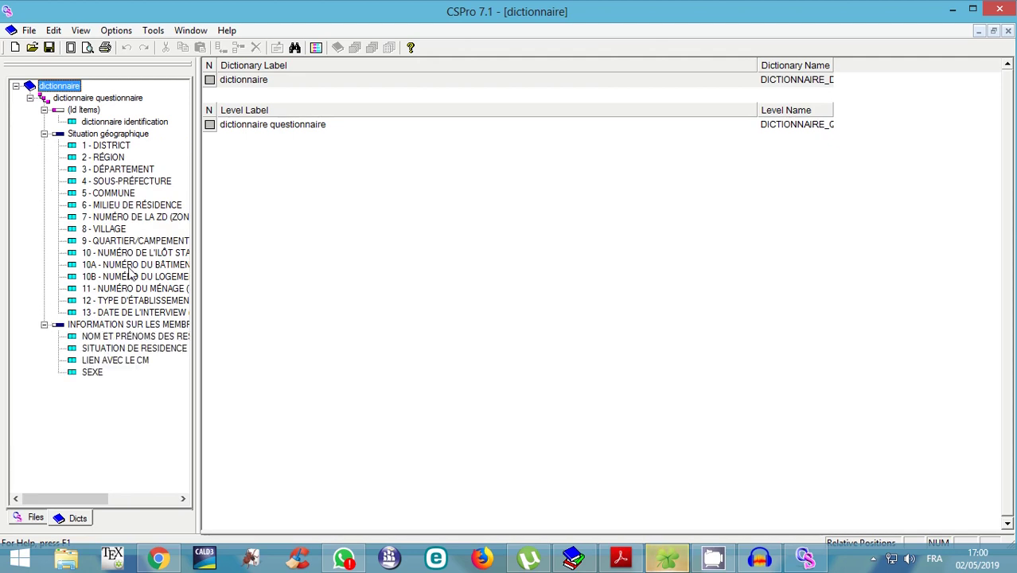
{"action": "left_click", "coordinate": [1001, 10]}
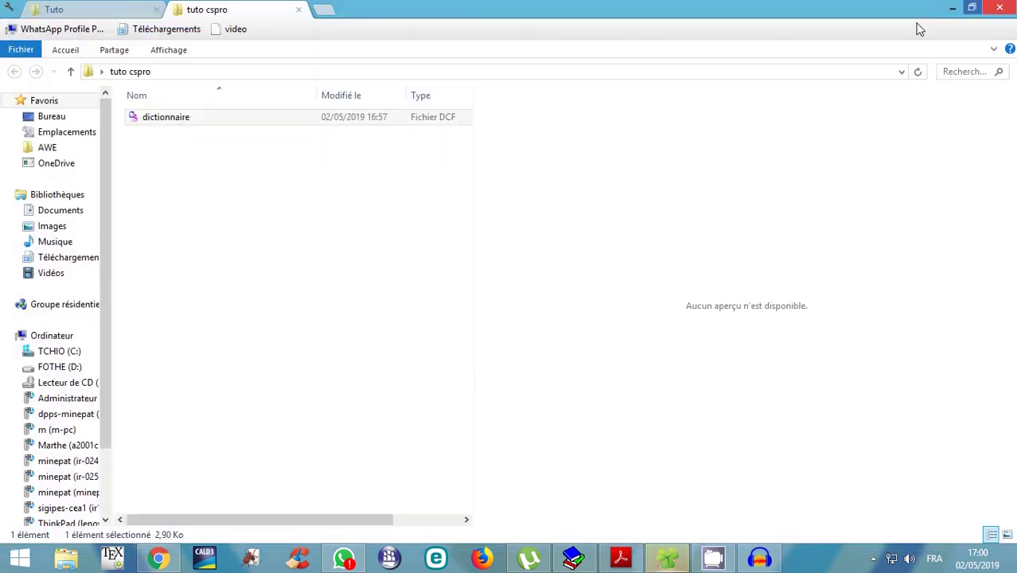
{"action": "left_click", "coordinate": [955, 9]}
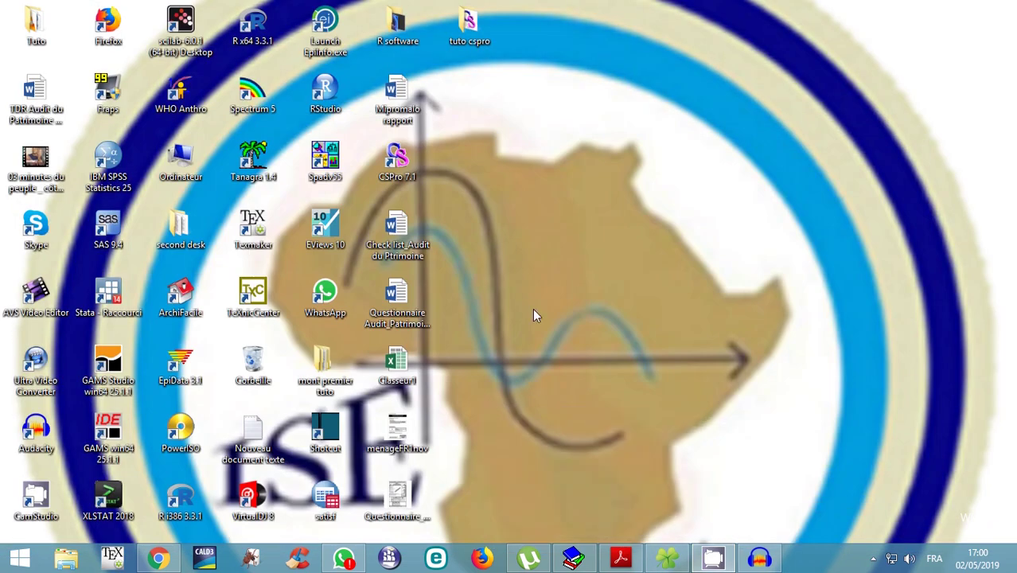
- Launch CSPro from the desktop and start creating a new Data Entry Application
{"action": "double_click", "coordinate": [400, 159]}
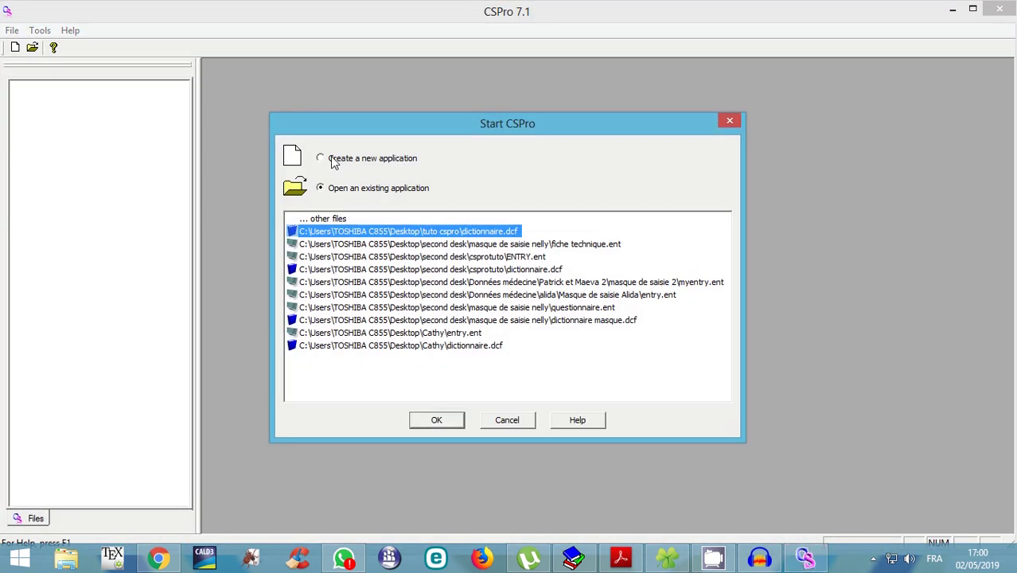
{"action": "left_click", "coordinate": [321, 159]}
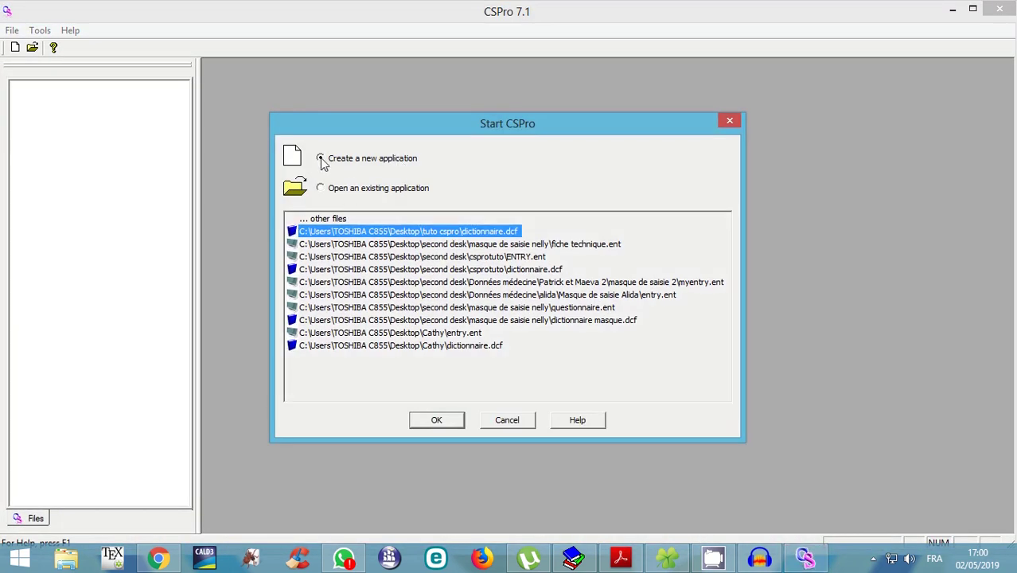
{"action": "left_click", "coordinate": [440, 420]}
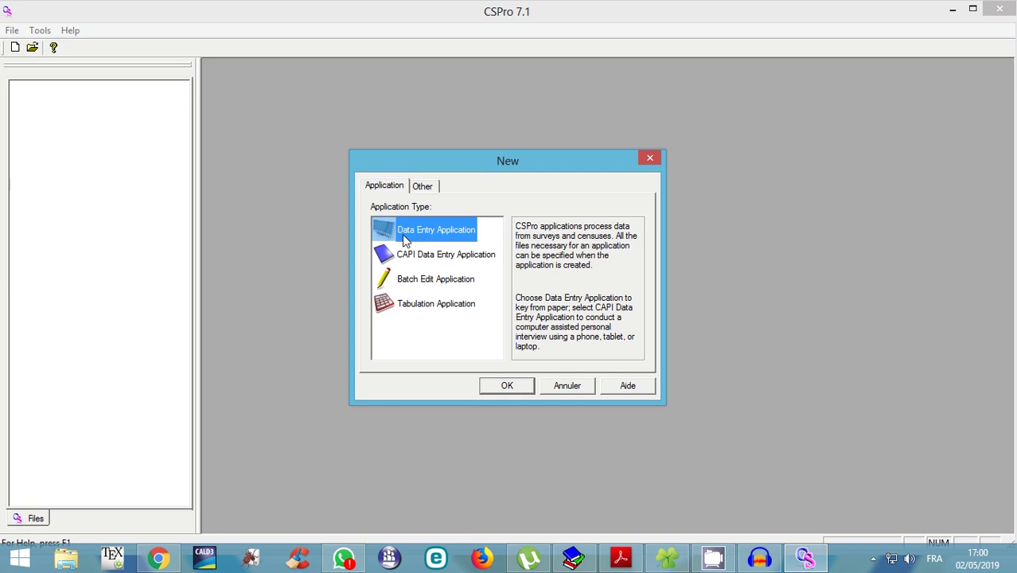
{"action": "left_click", "coordinate": [507, 386]}
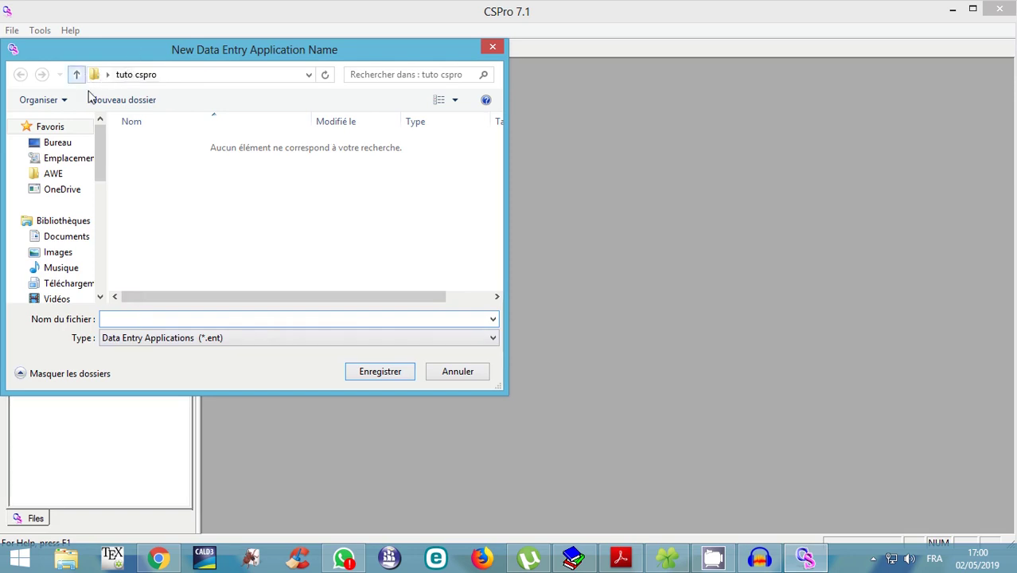
- Save the new data entry application under the name Entry in the tuto cspro folder on the desktop
{"action": "left_click", "coordinate": [62, 142]}
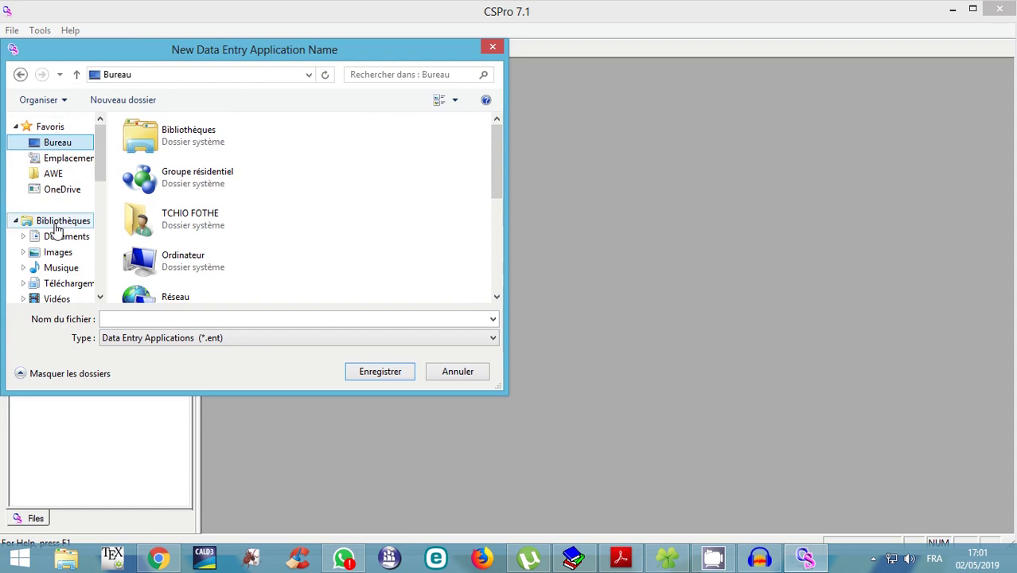
{"action": "left_click", "coordinate": [63, 253]}
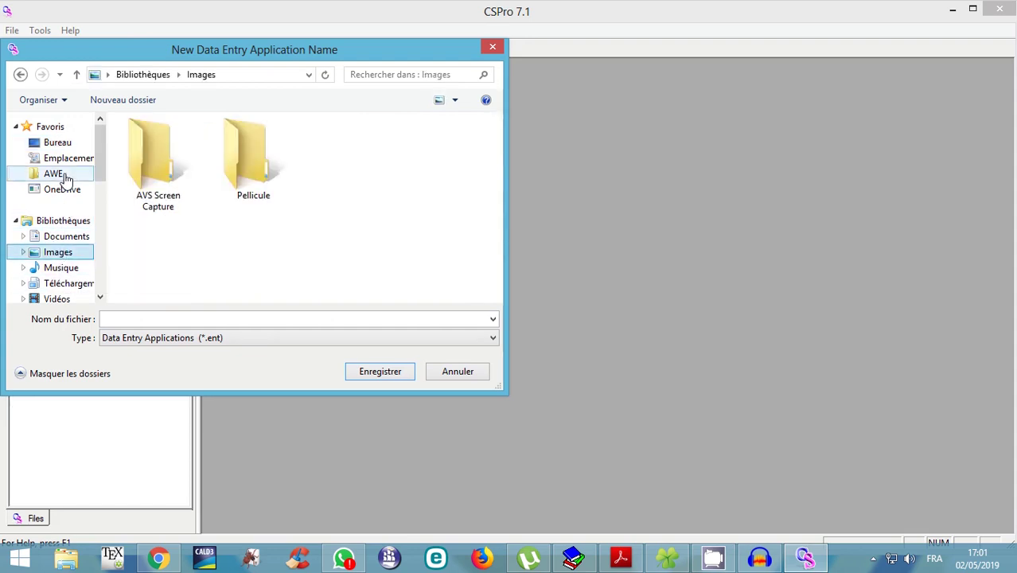
{"action": "left_click", "coordinate": [61, 145]}
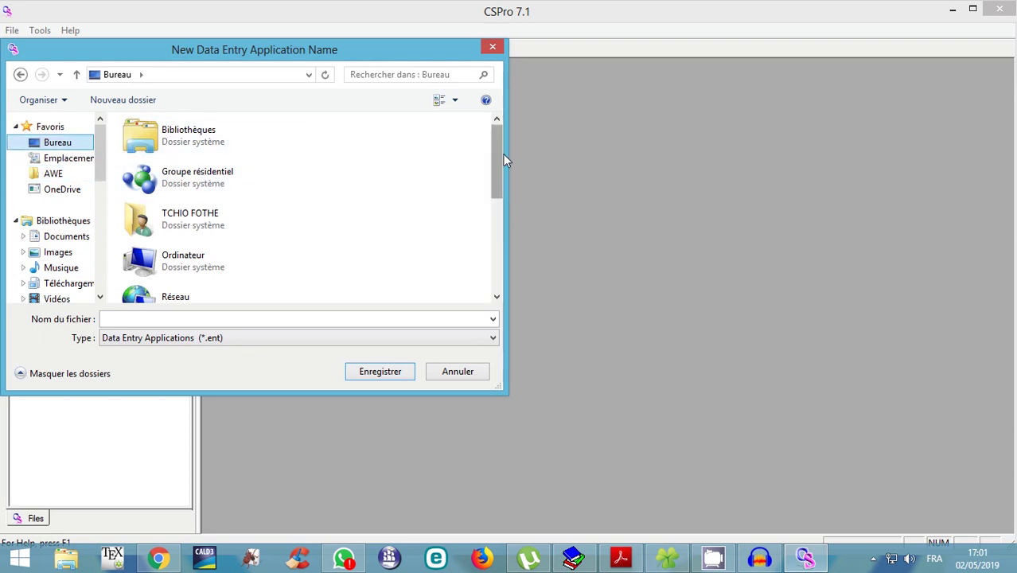
{"action": "left_click_drag", "start_coordinate": [497, 158], "coordinate": [490, 250]}
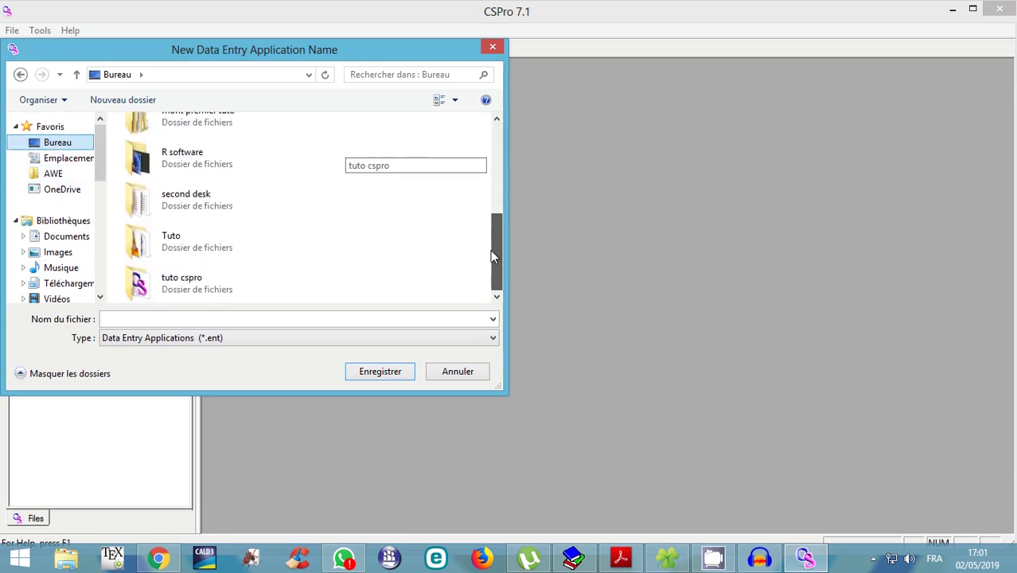
{"action": "double_click", "coordinate": [151, 287]}
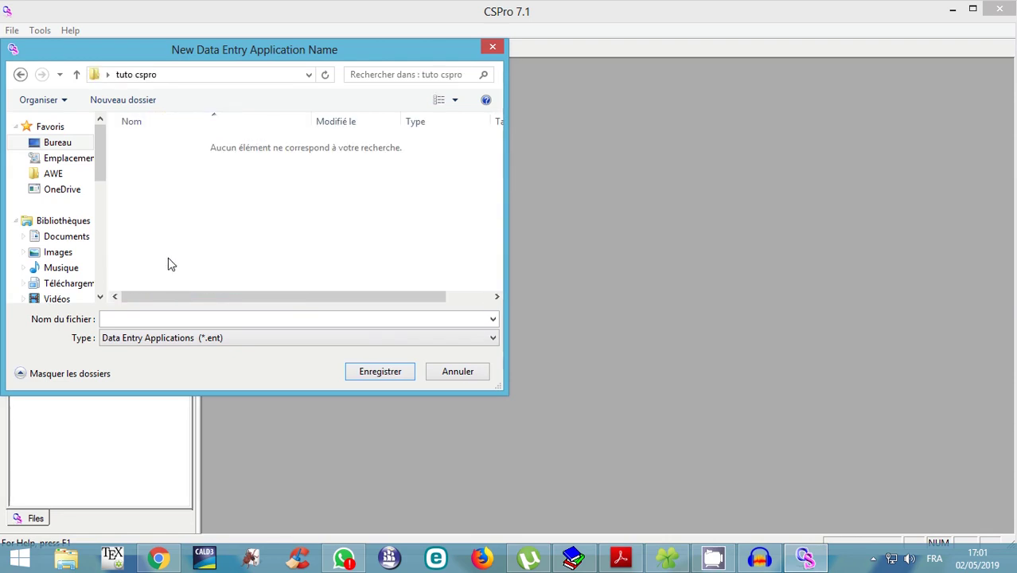
{"action": "left_click", "coordinate": [147, 320]}
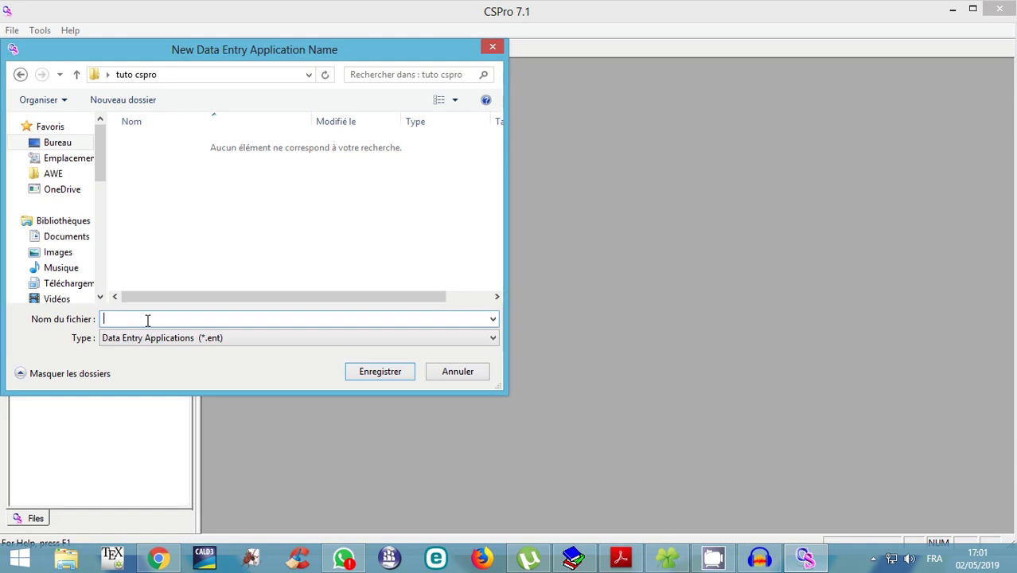
{"action": "type", "text": "entry"}
{"action": "left_click", "coordinate": [390, 371]}
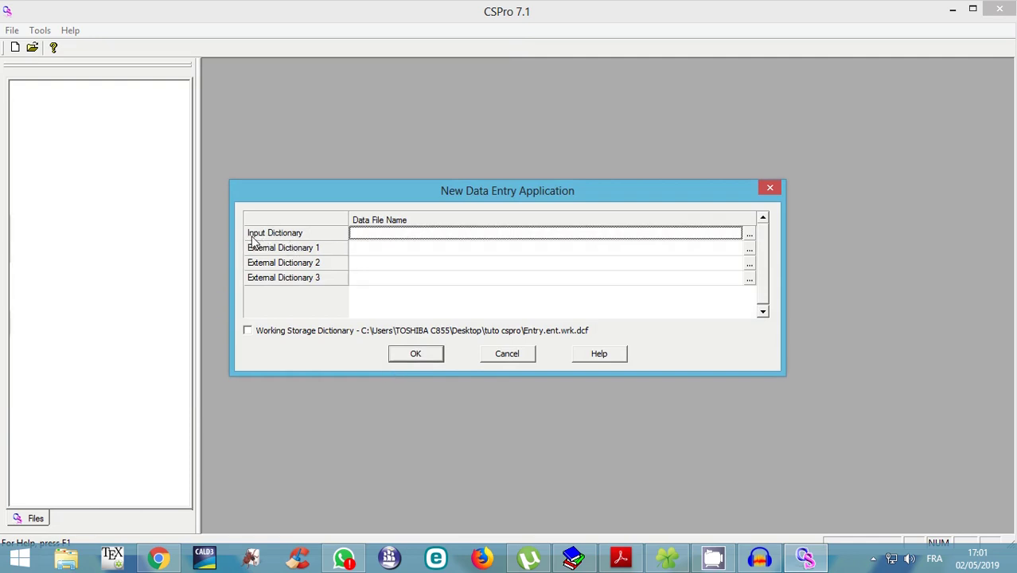
- Set dictionnaire.dcf from the tuto cspro folder as the input dictionary of the new application
{"action": "left_click", "coordinate": [749, 234]}
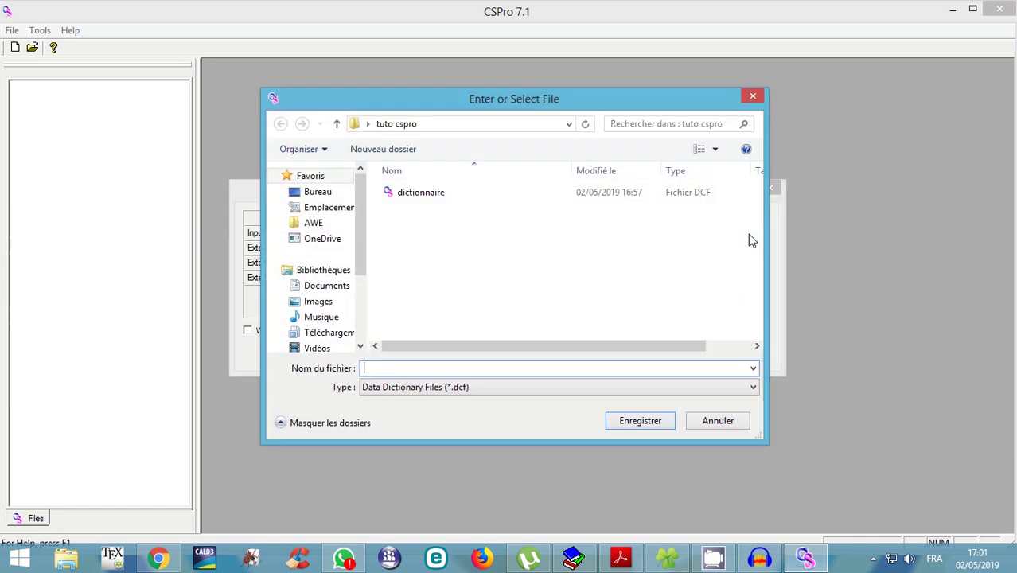
{"action": "double_click", "coordinate": [430, 199]}
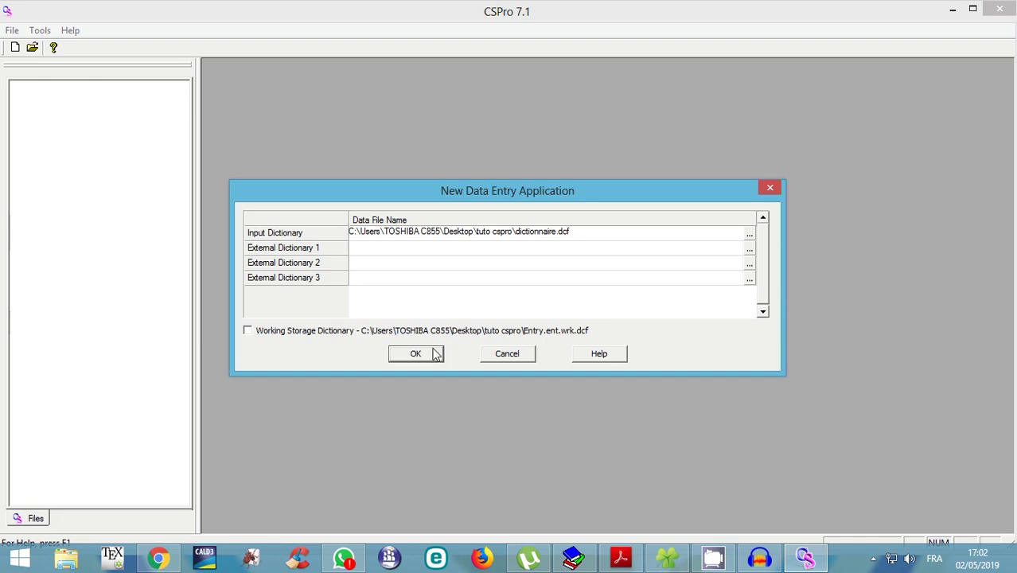
{"action": "left_click", "coordinate": [417, 354]}
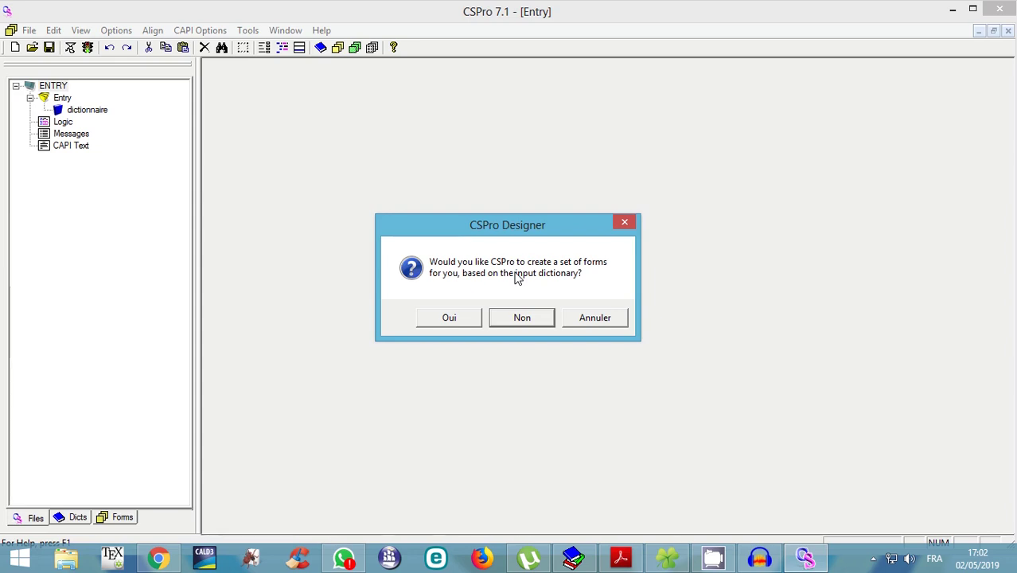
- Generate forms from the input dictionary with dictionary labels and horizontal rosters, after checking the table layout in the questionnaire PDF
{"action": "left_click", "coordinate": [451, 319]}
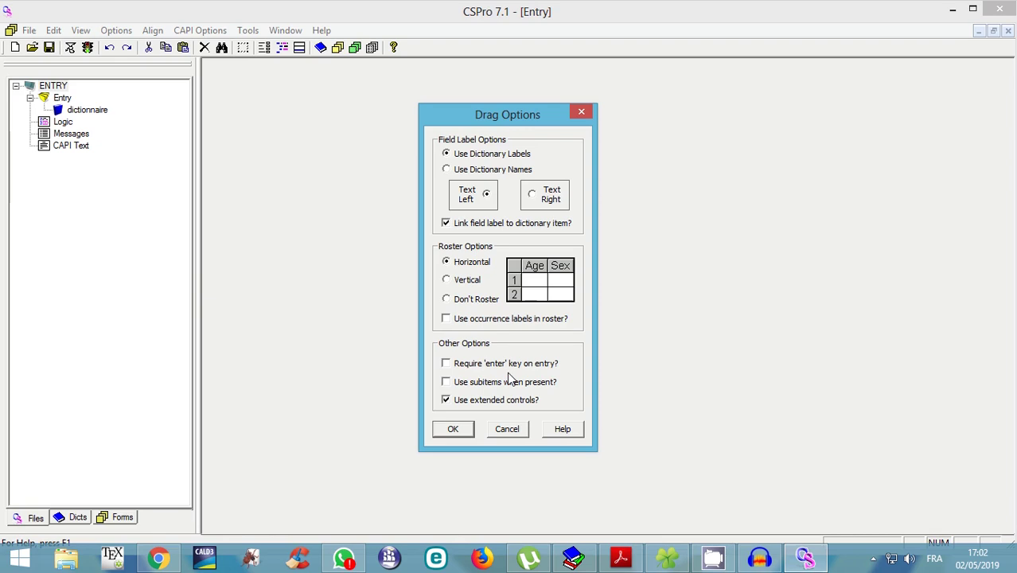
{"action": "left_click", "coordinate": [620, 557]}
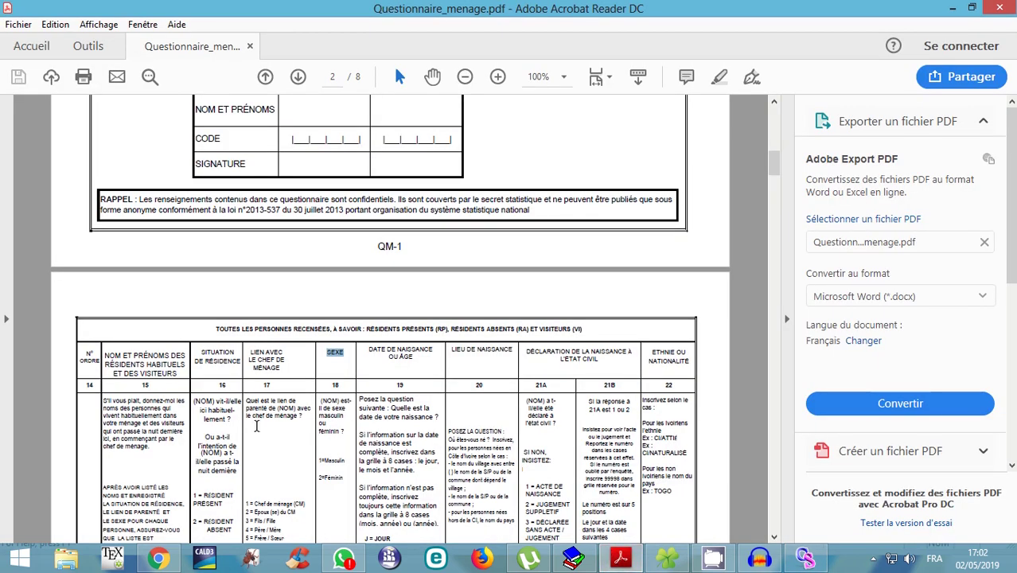
{"action": "left_click", "coordinate": [804, 557]}
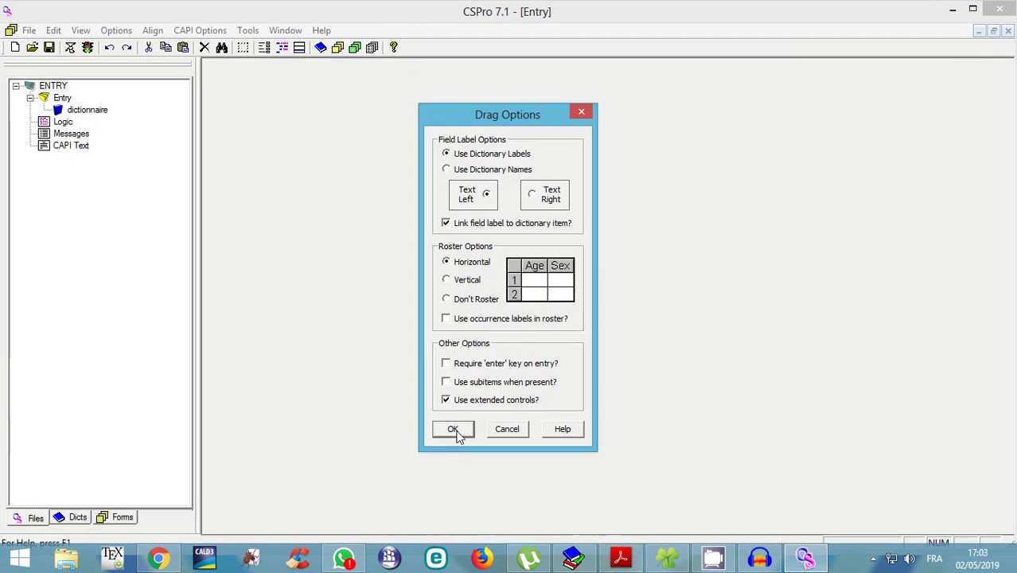
{"action": "left_click", "coordinate": [454, 430]}
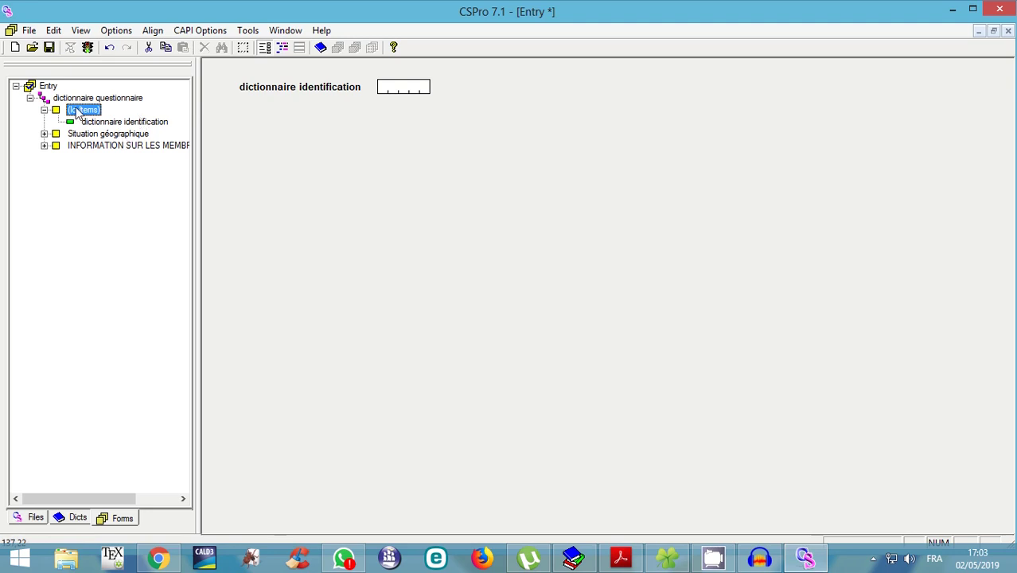
- Examine the generated Id Items, Situation géographique and household members forms, including the members roster
{"action": "left_click", "coordinate": [94, 133]}
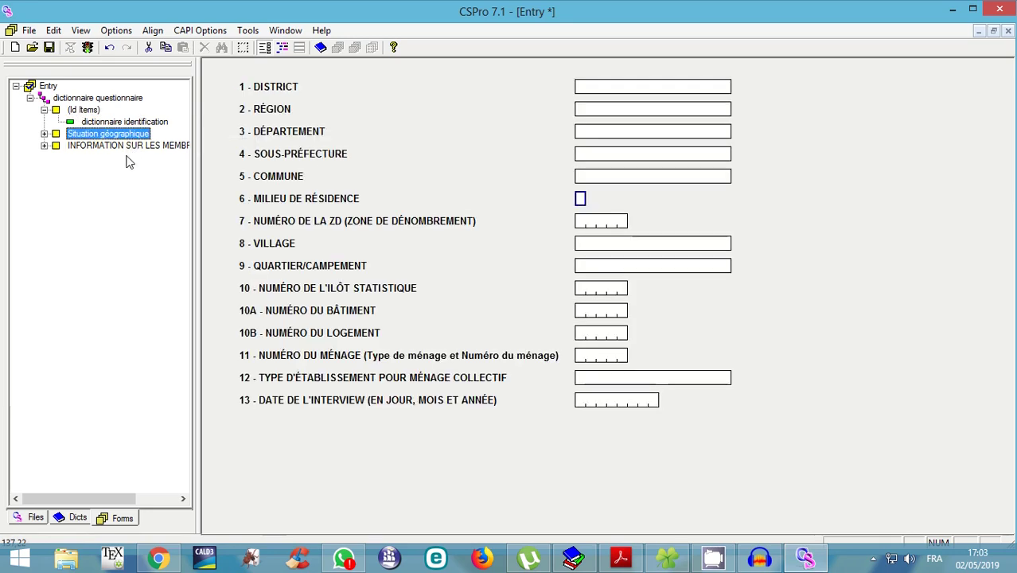
{"action": "left_click", "coordinate": [101, 148]}
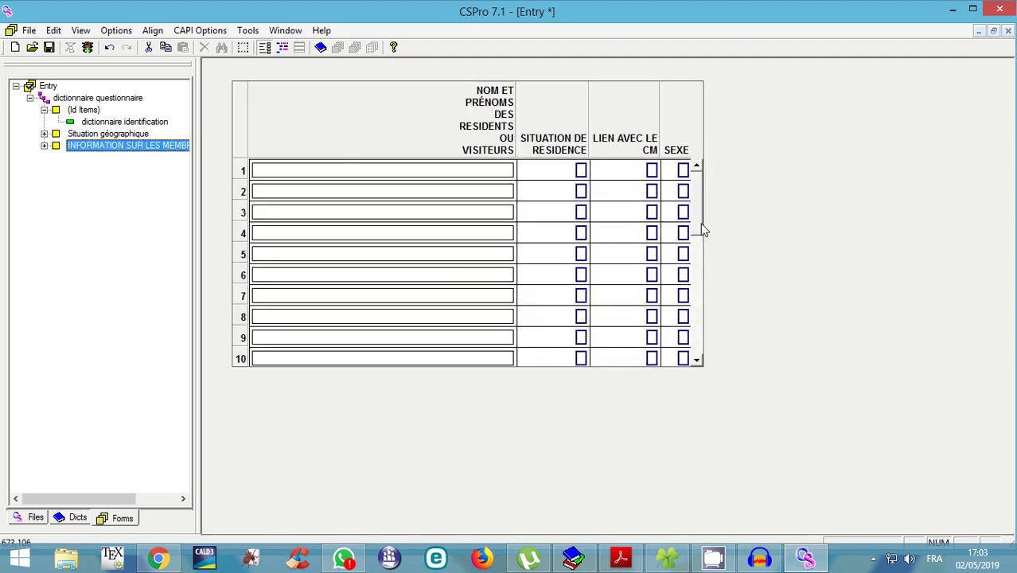
{"action": "left_click", "coordinate": [696, 361]}
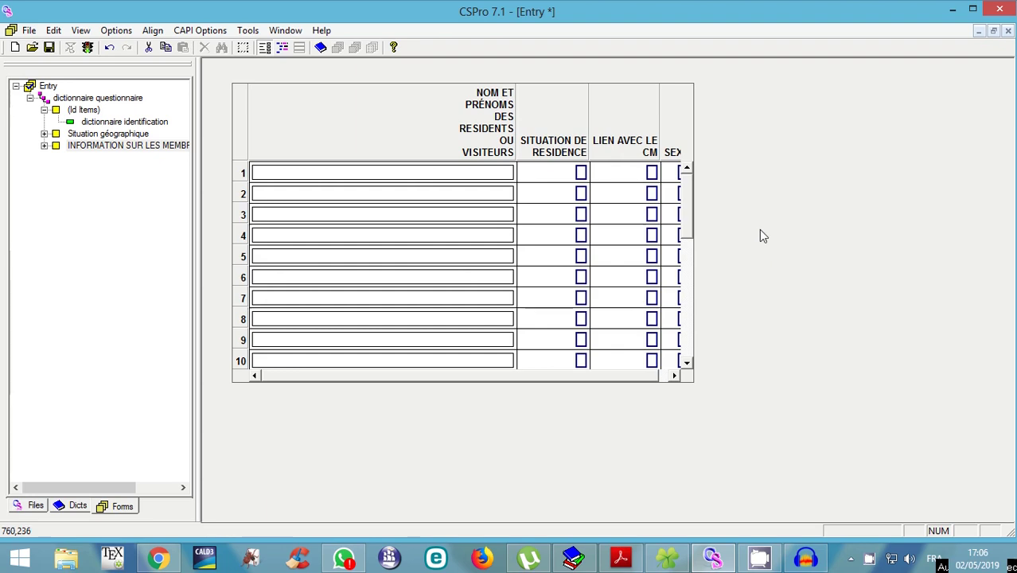
{"action": "left_click", "coordinate": [84, 109]}
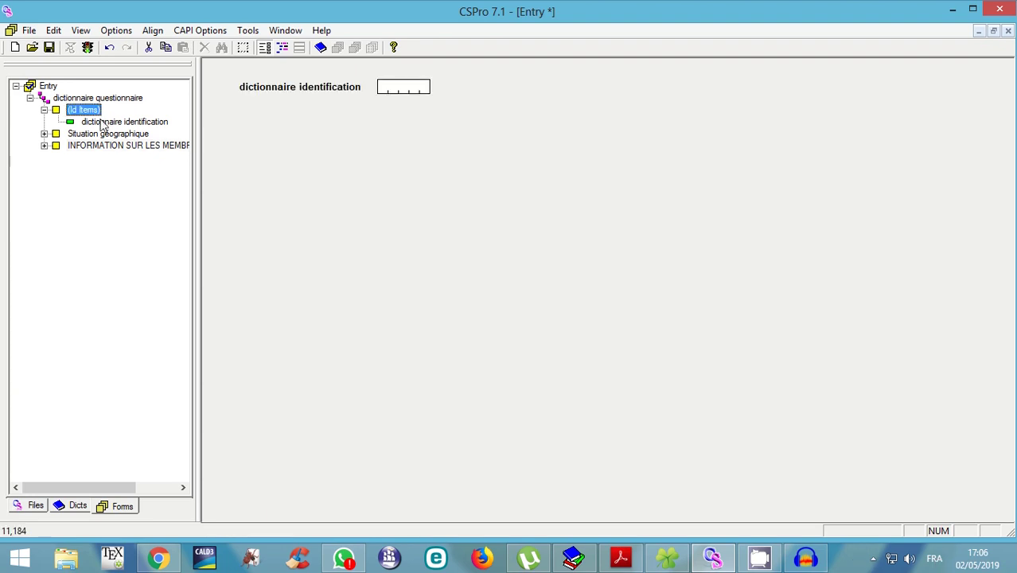
{"action": "left_click", "coordinate": [103, 122]}
{"action": "left_click", "coordinate": [127, 145]}
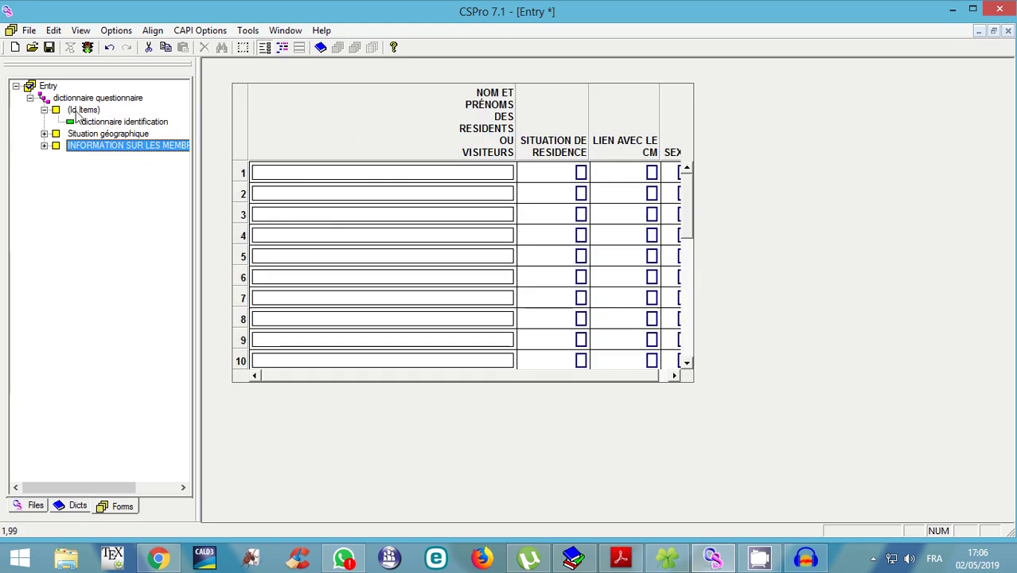
{"action": "left_click", "coordinate": [98, 121]}
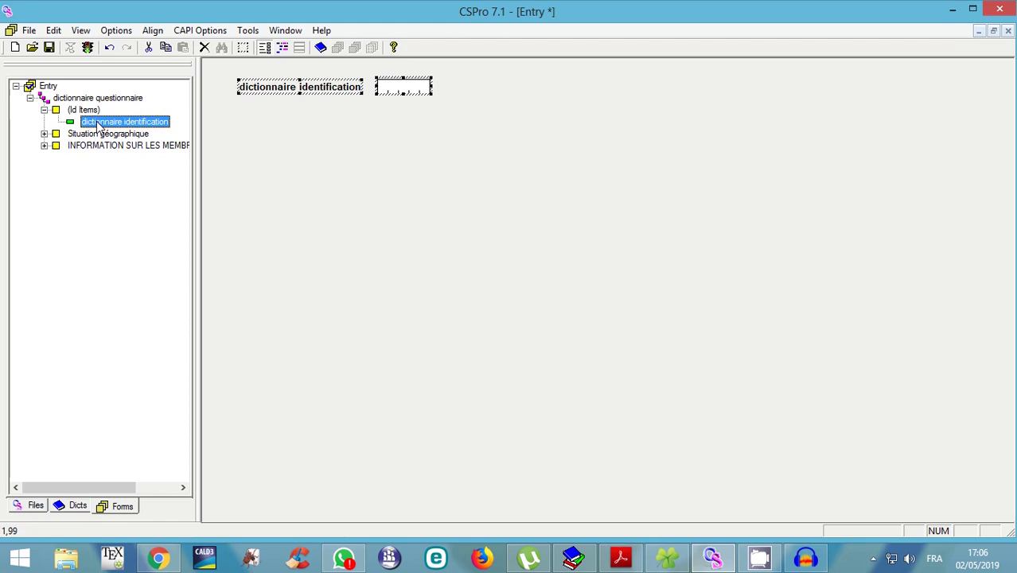
{"action": "left_click", "coordinate": [96, 134]}
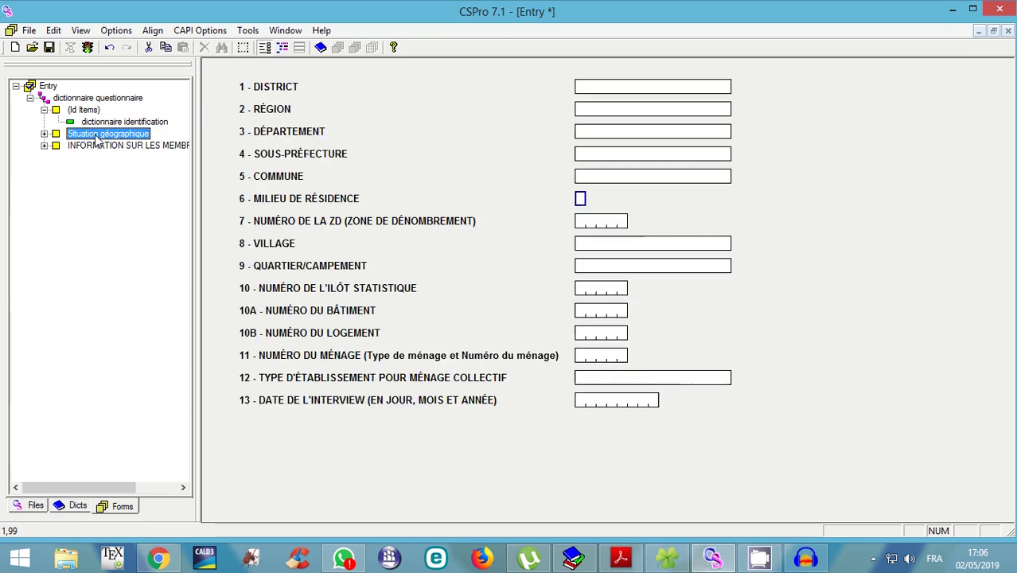
{"action": "left_click", "coordinate": [101, 146]}
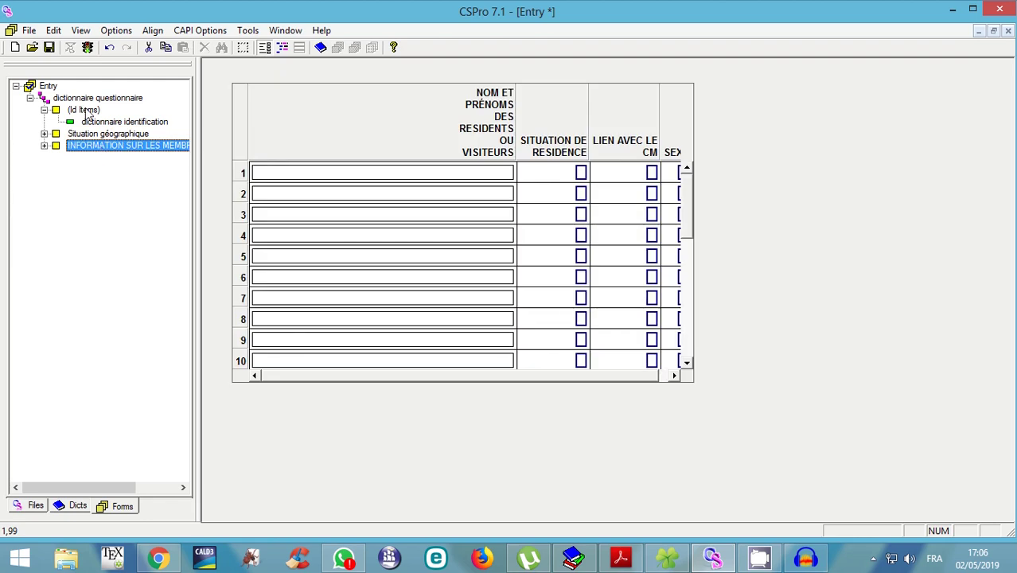
{"action": "left_click", "coordinate": [84, 110]}
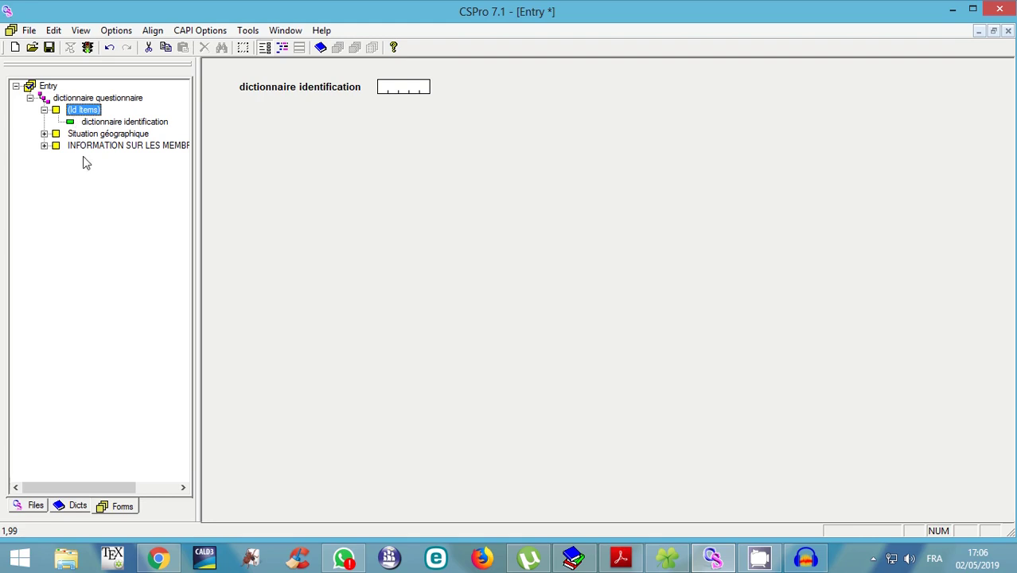
- Delete the generated Situation géographique and household members forms, keeping only the Id Items form
{"action": "left_click", "coordinate": [89, 133]}
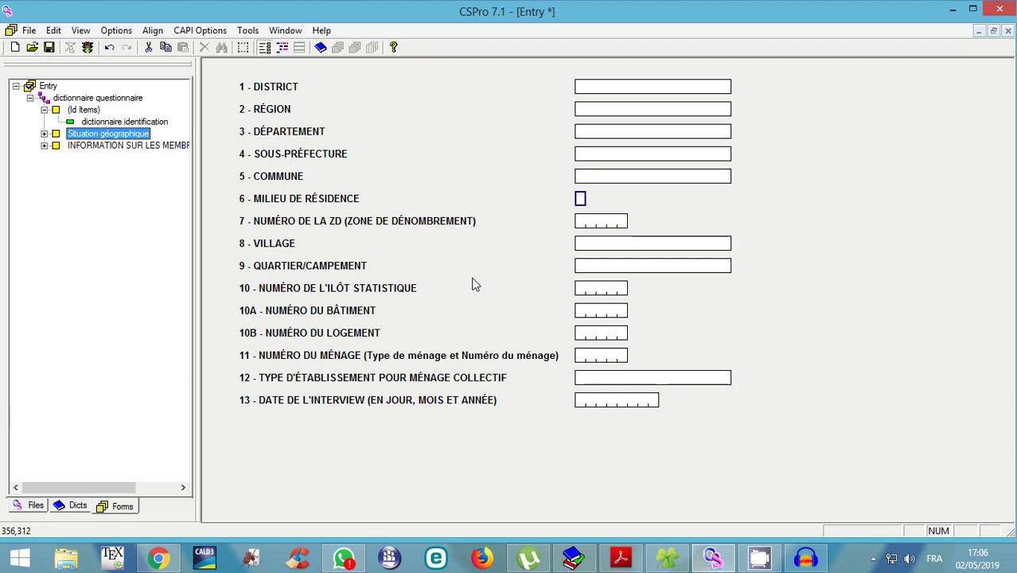
{"action": "right_click", "coordinate": [84, 137]}
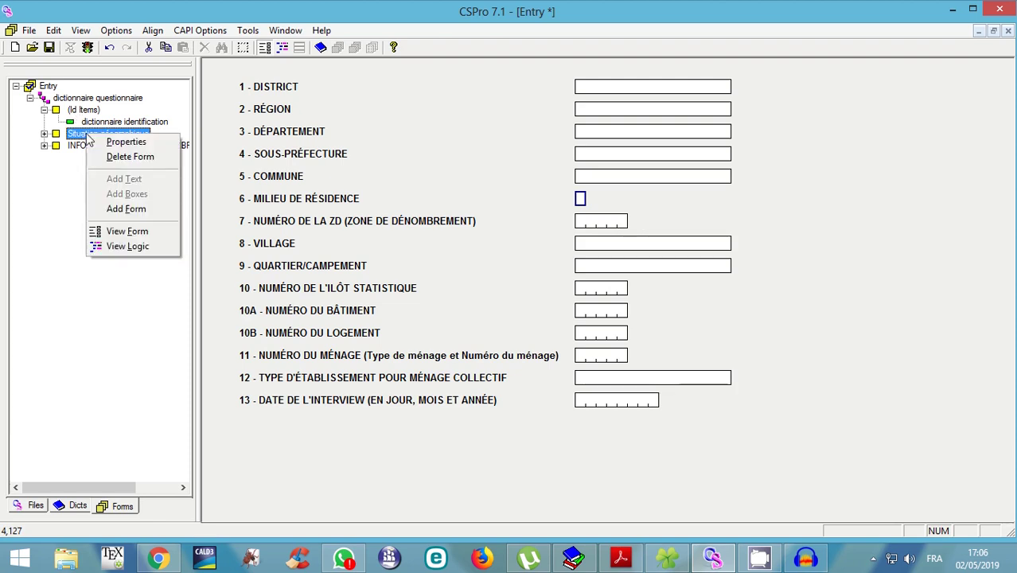
{"action": "left_click", "coordinate": [133, 158]}
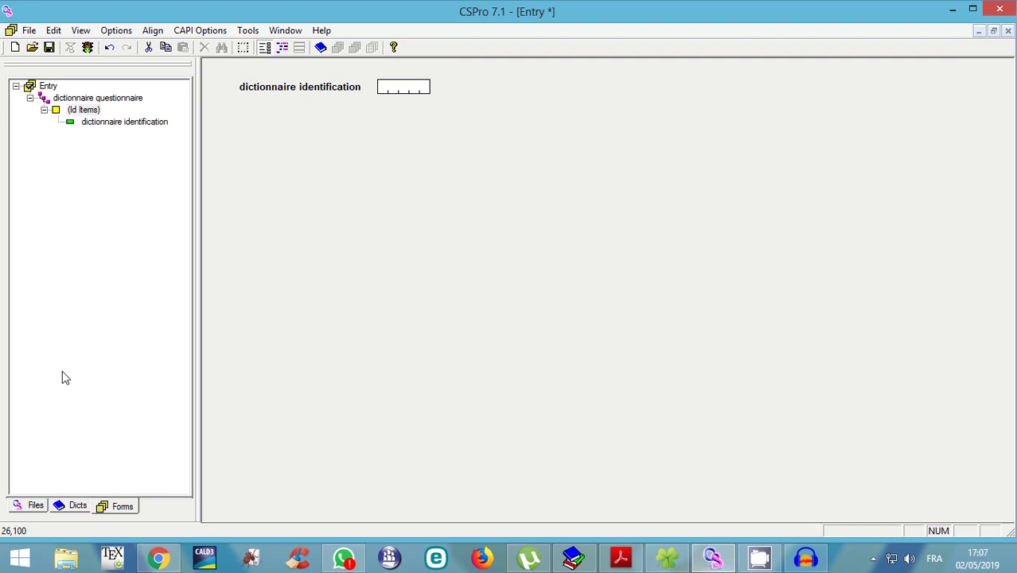
- Add the whole Situation géographique record from the dictionary to the form below dictionnaire identification, using dictionary labels with text left
{"action": "left_click", "coordinate": [63, 509]}
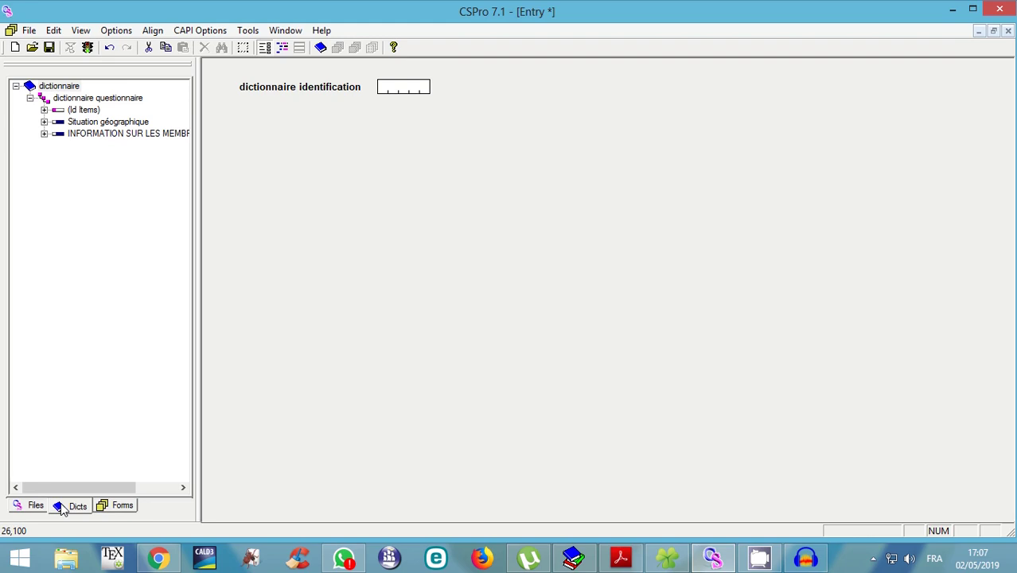
{"action": "left_click", "coordinate": [44, 122]}
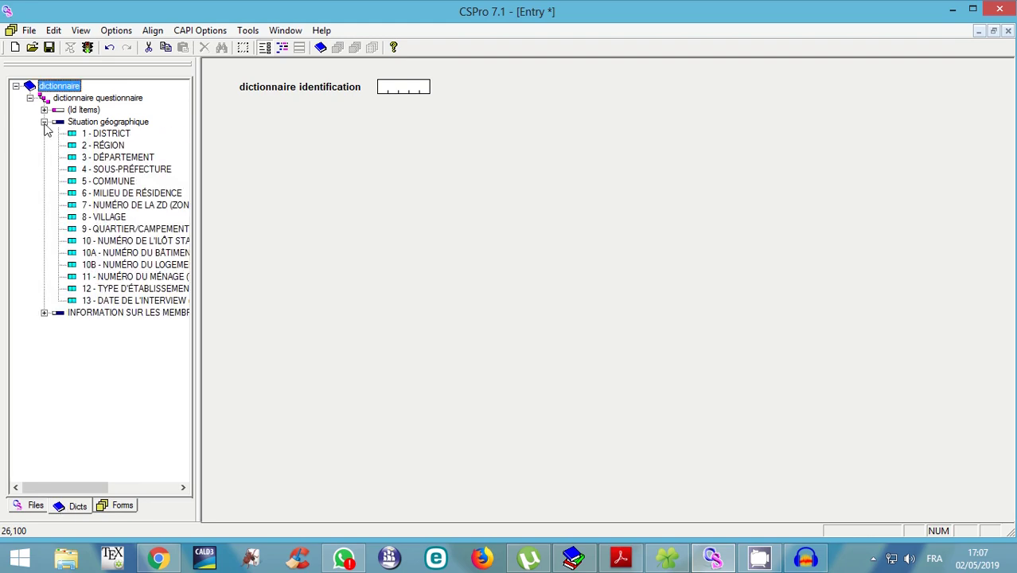
{"action": "left_click", "coordinate": [44, 313]}
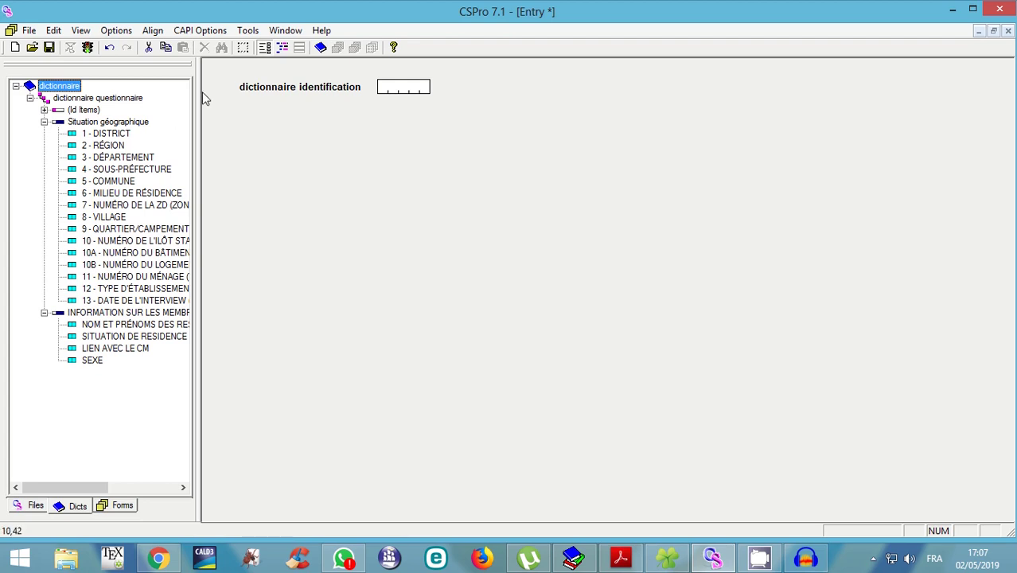
{"action": "left_click", "coordinate": [43, 110]}
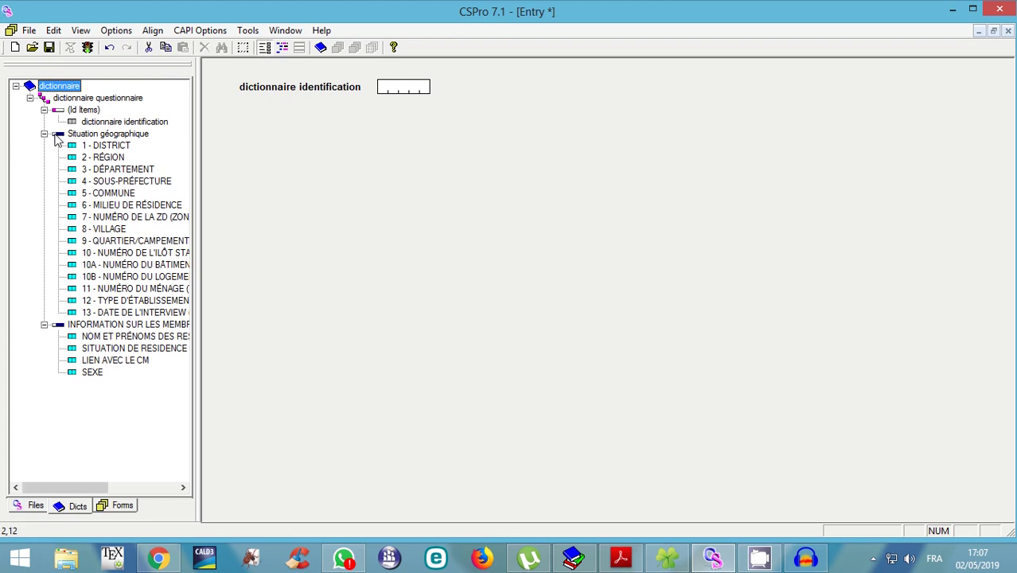
{"action": "left_click_drag", "start_coordinate": [57, 140], "coordinate": [239, 136]}
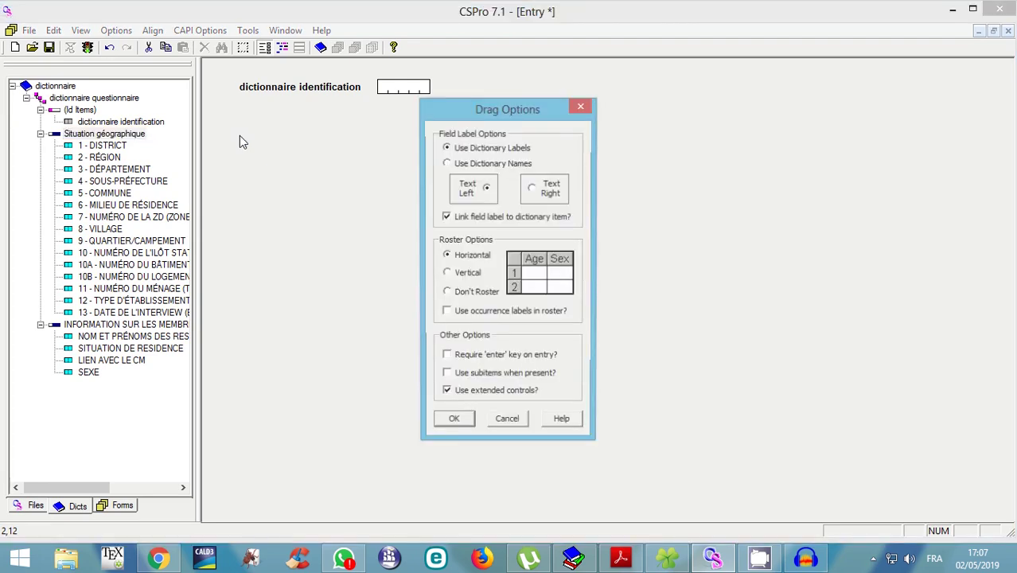
{"action": "left_click", "coordinate": [452, 424]}
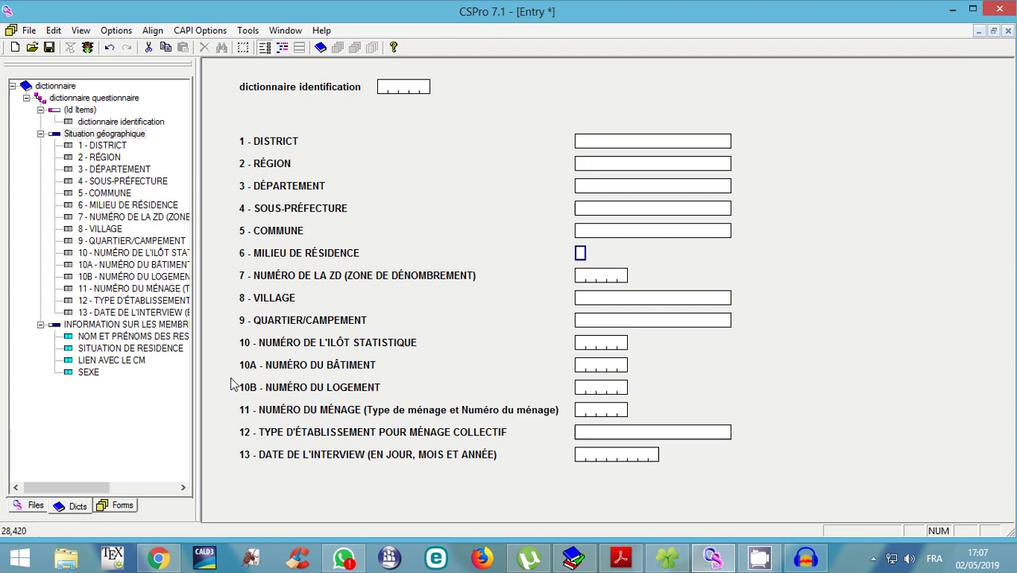
- Add the household members record to the form below item 13 as a horizontal roster with dictionary labels
{"action": "left_click", "coordinate": [52, 330]}
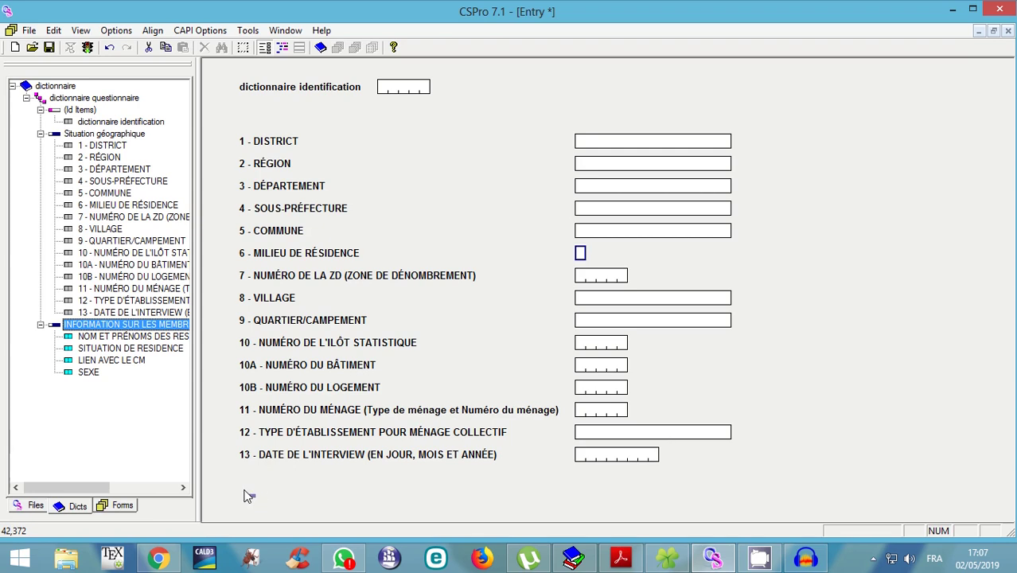
{"action": "left_click_drag", "start_coordinate": [247, 496], "coordinate": [247, 496]}
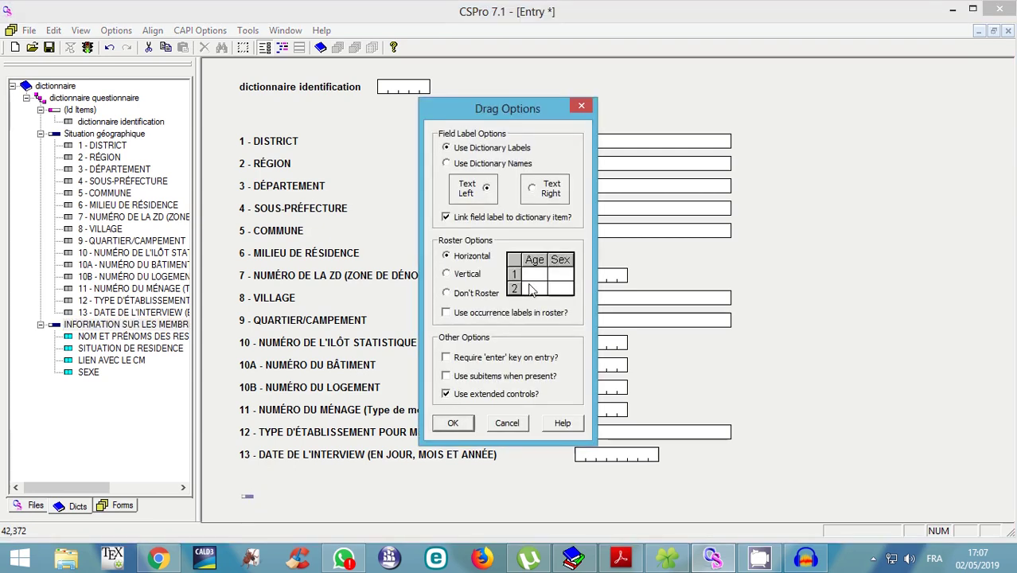
{"action": "left_click", "coordinate": [452, 423]}
{"action": "scroll", "coordinate": [481, 425], "scroll_direction": "down", "scroll_amount": 4}
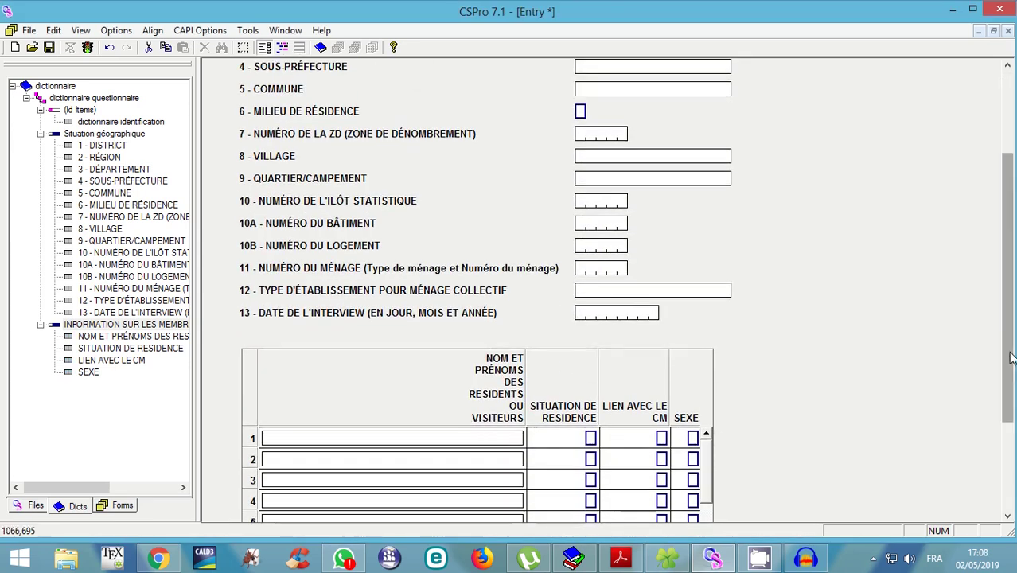
{"action": "left_click_drag", "start_coordinate": [1008, 358], "coordinate": [999, 481]}
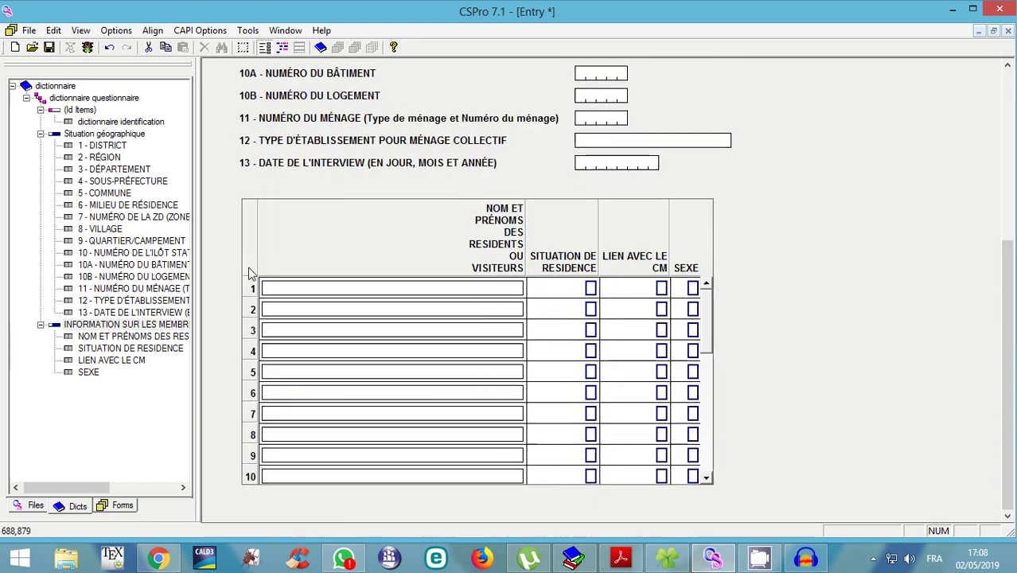
- Stretch the household members roster downward until about 22 rows fit on the form
{"action": "left_click", "coordinate": [251, 212]}
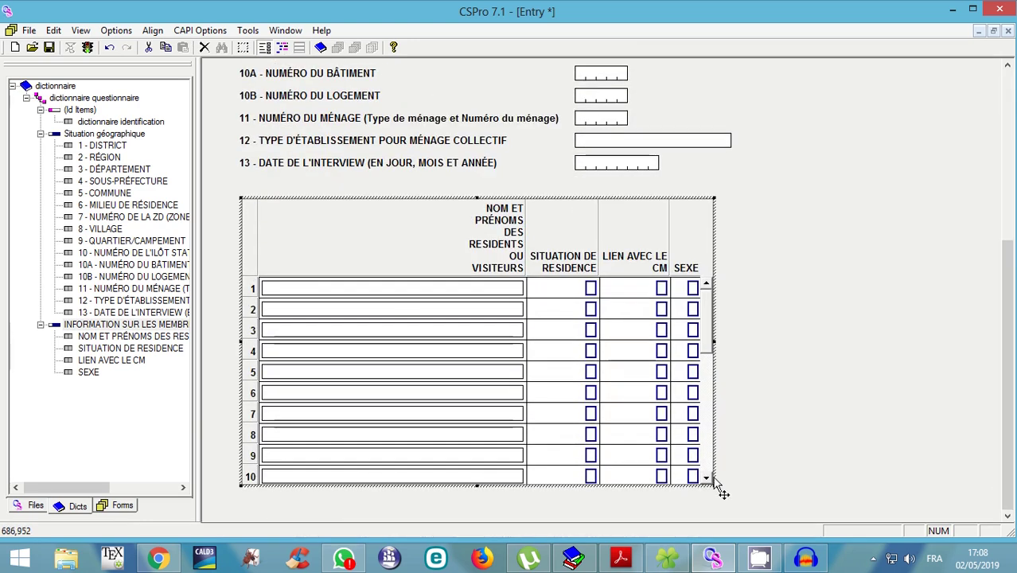
{"action": "left_click_drag", "start_coordinate": [713, 491], "coordinate": [719, 569]}
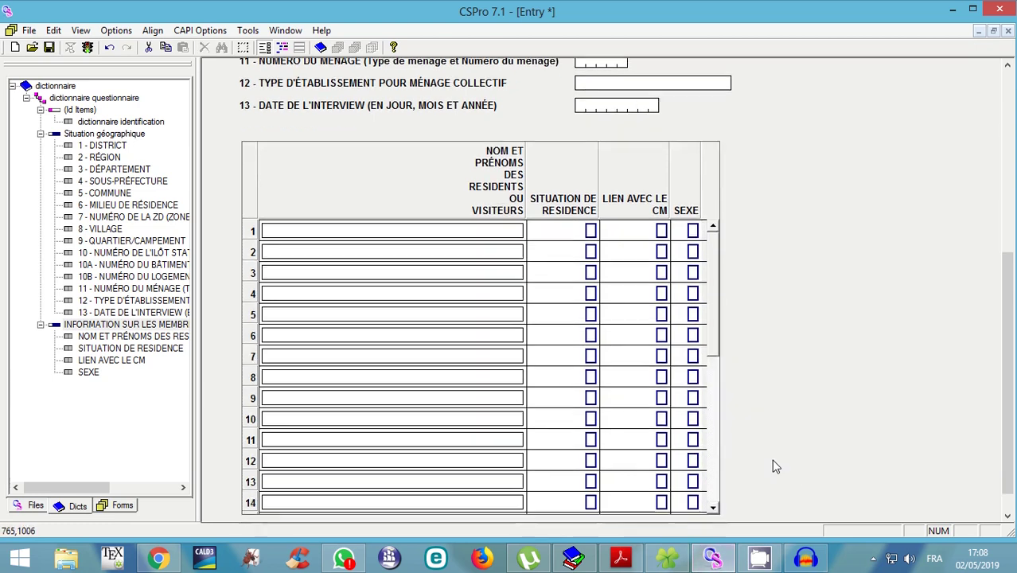
{"action": "scroll", "coordinate": [771, 460], "scroll_direction": "down", "scroll_amount": 1}
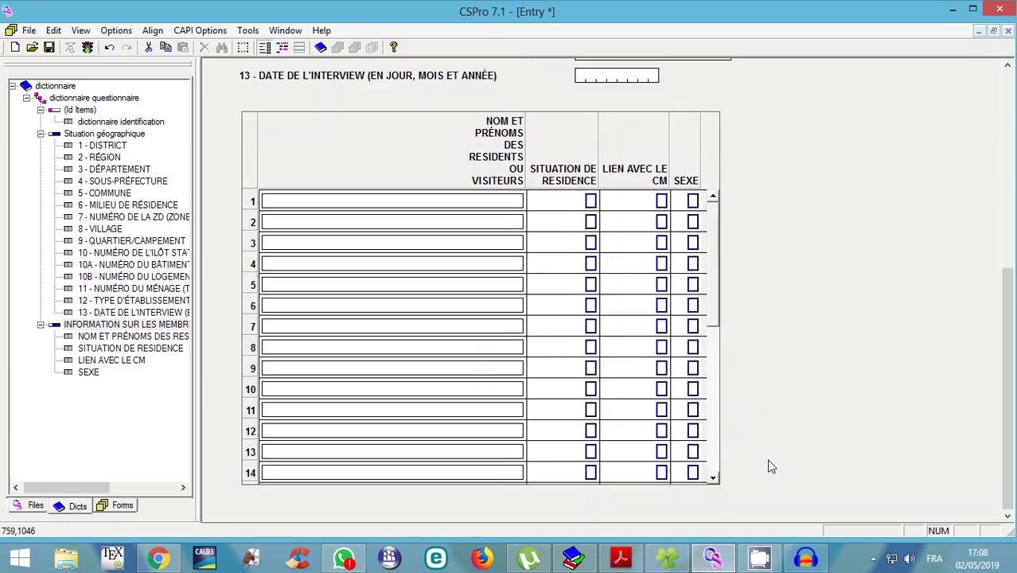
{"action": "left_click", "coordinate": [246, 134]}
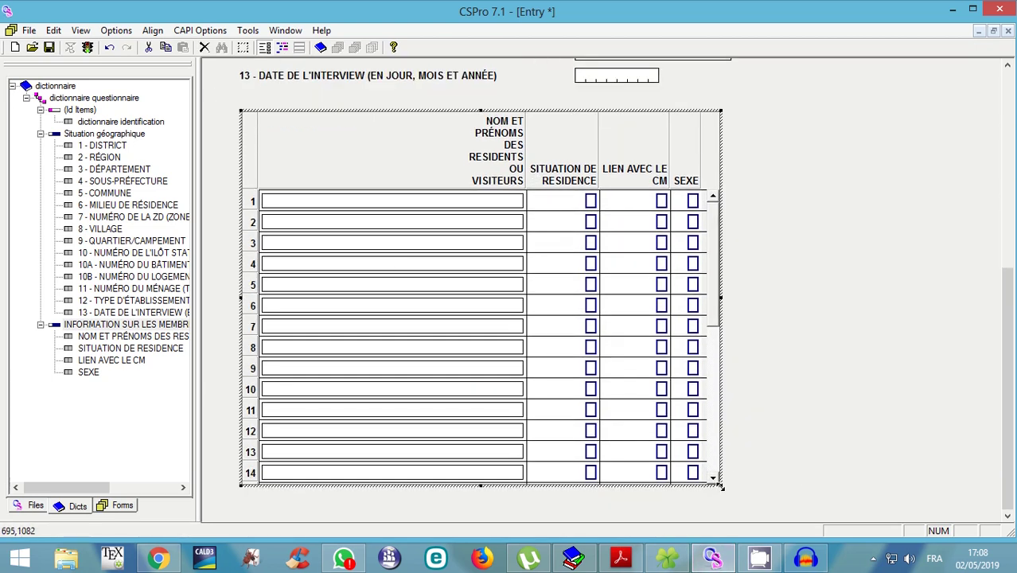
{"action": "left_click_drag", "start_coordinate": [720, 486], "coordinate": [717, 561]}
{"action": "scroll", "coordinate": [730, 478], "scroll_direction": "down", "scroll_amount": 3}
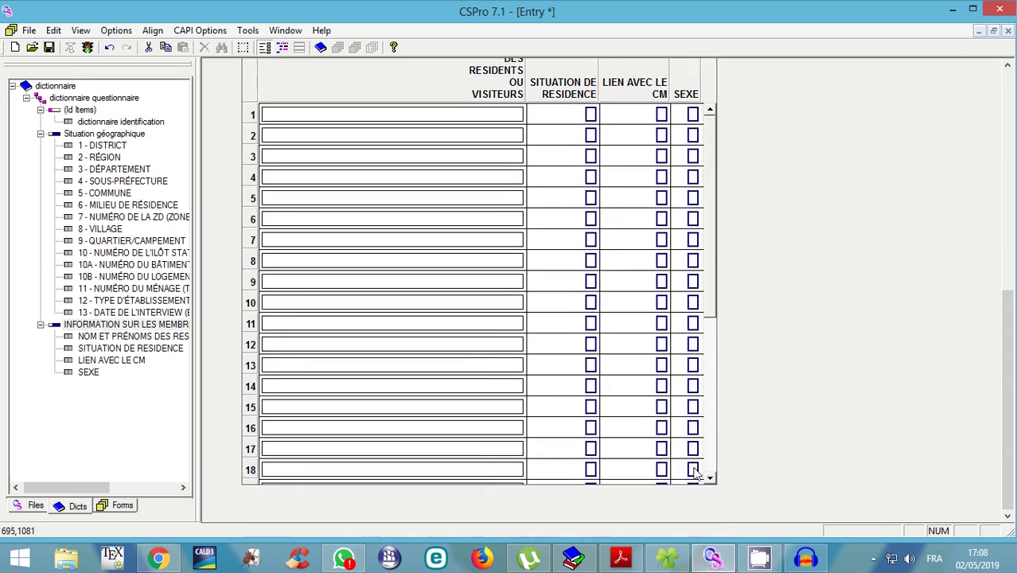
{"action": "left_click", "coordinate": [246, 79]}
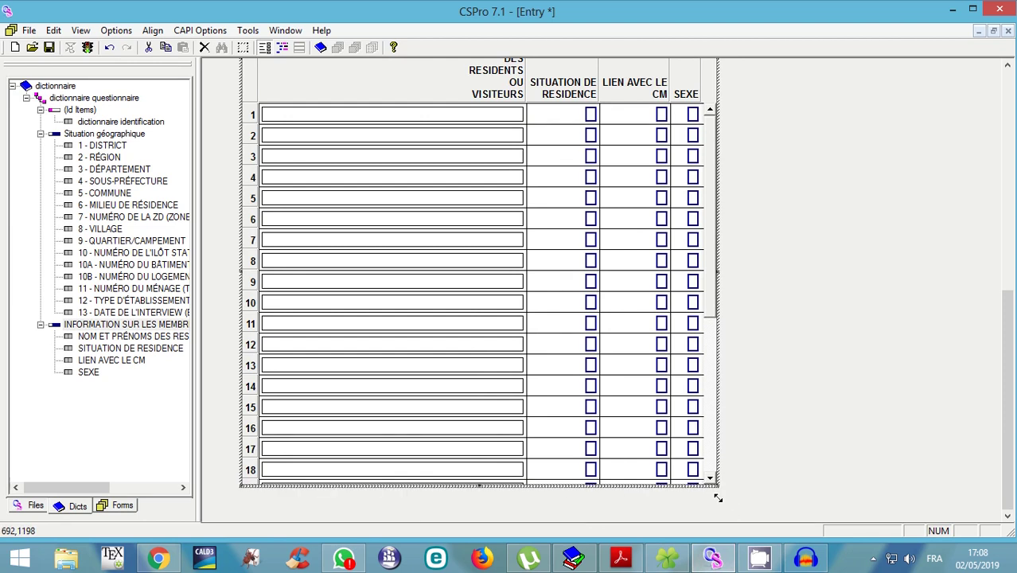
{"action": "left_click_drag", "start_coordinate": [717, 498], "coordinate": [713, 567]}
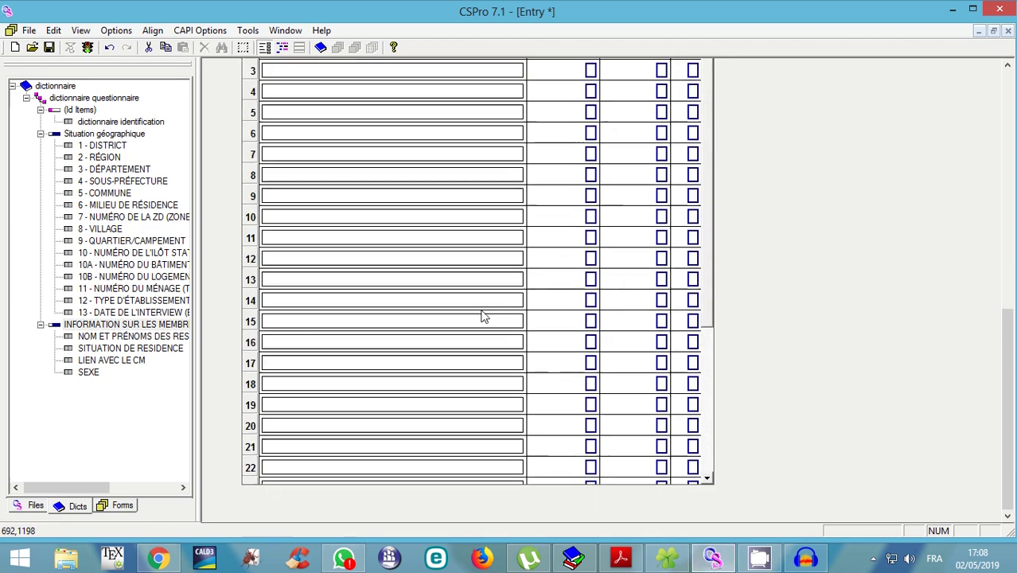
- Extend the household members roster further down the form to about 26 rows
{"action": "left_click", "coordinate": [215, 221]}
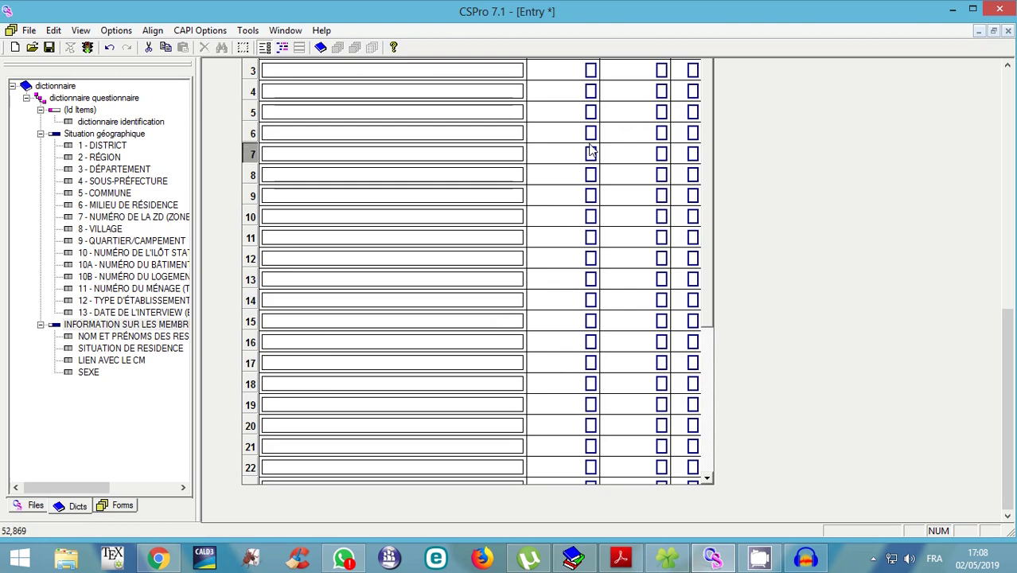
{"action": "left_click", "coordinate": [247, 155]}
{"action": "scroll", "coordinate": [275, 72], "scroll_direction": "up", "scroll_amount": 3}
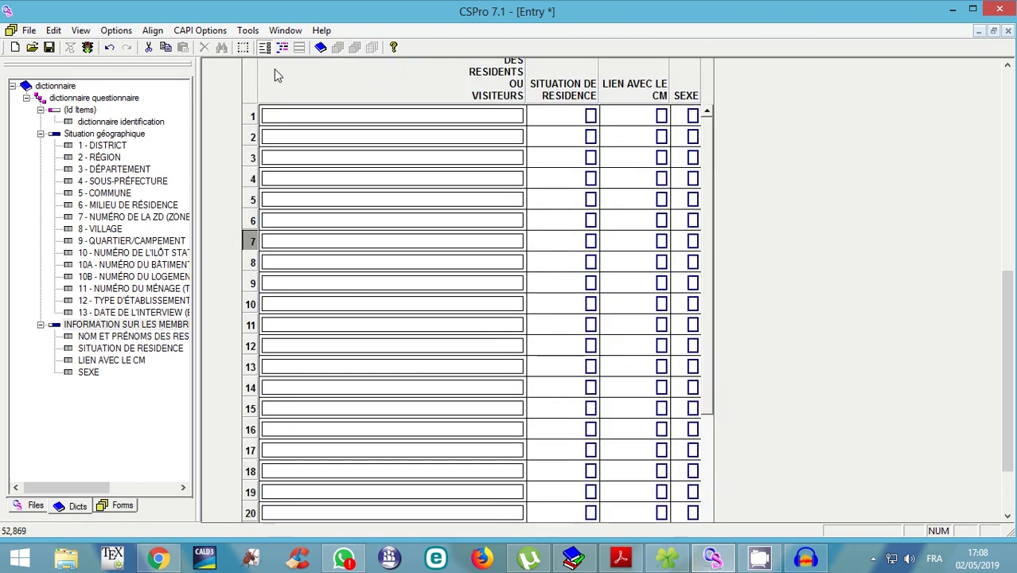
{"action": "left_click", "coordinate": [591, 338]}
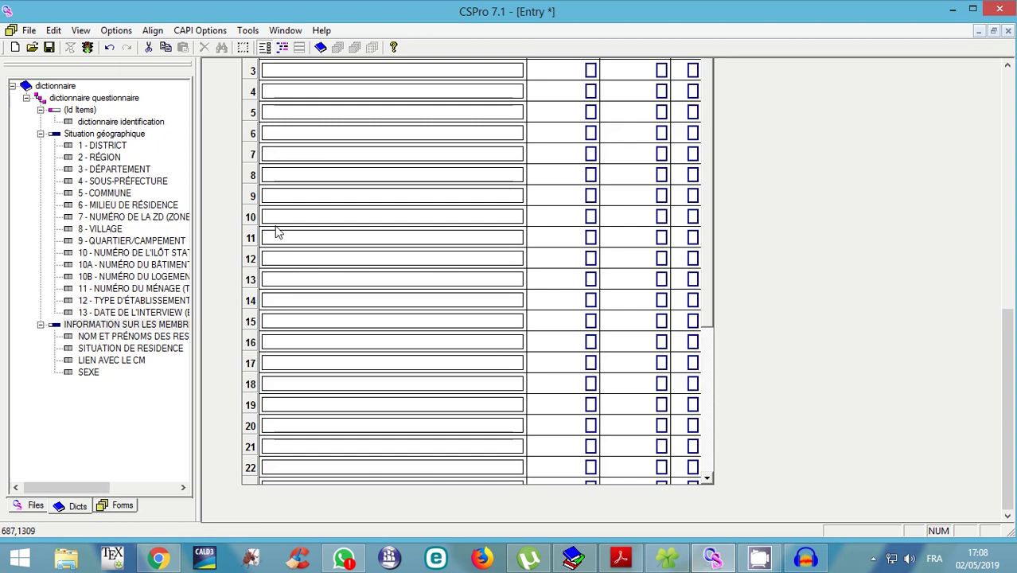
{"action": "scroll", "coordinate": [275, 229], "scroll_direction": "up", "scroll_amount": 3}
{"action": "left_click", "coordinate": [249, 108]}
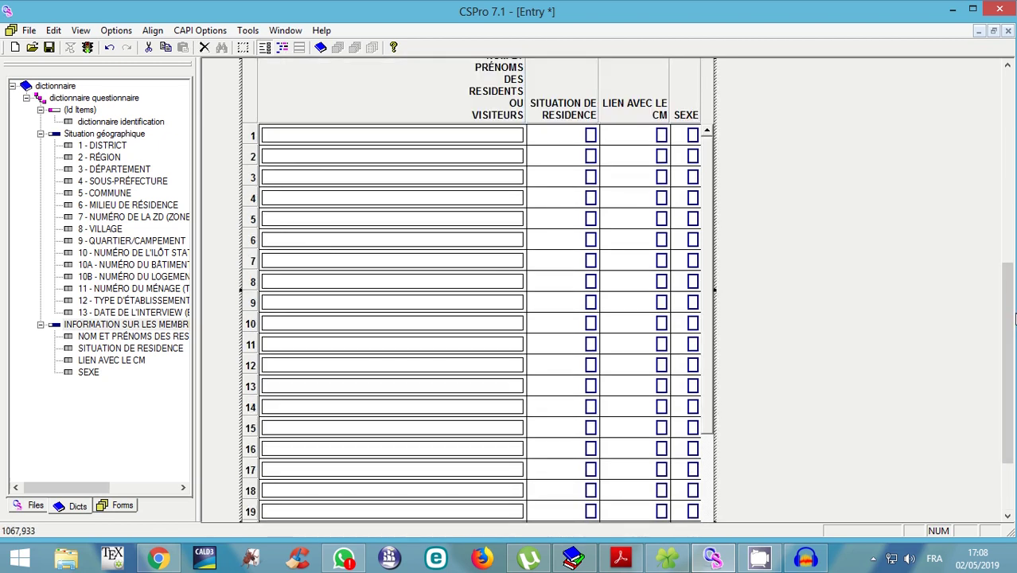
{"action": "left_click_drag", "start_coordinate": [1014, 319], "coordinate": [1014, 365]}
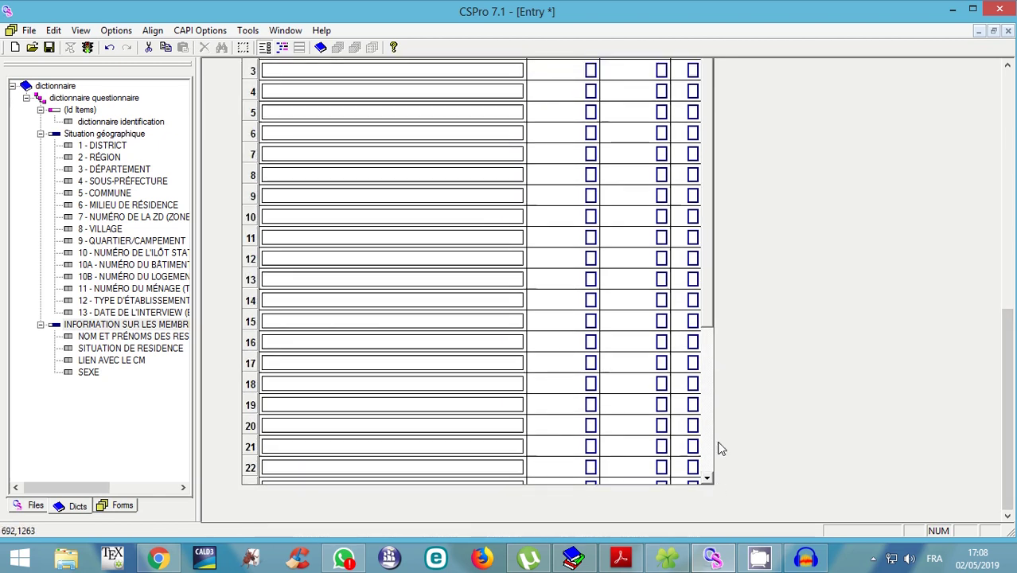
{"action": "scroll", "coordinate": [681, 425], "scroll_direction": "down", "scroll_amount": 4}
{"action": "left_click", "coordinate": [674, 426]}
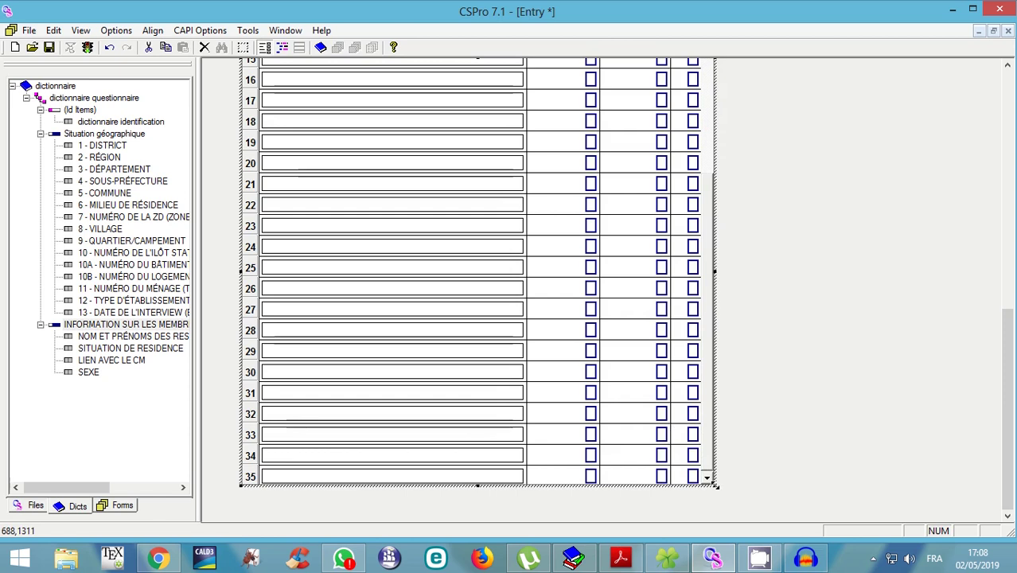
{"action": "left_click_drag", "start_coordinate": [715, 485], "coordinate": [710, 522]}
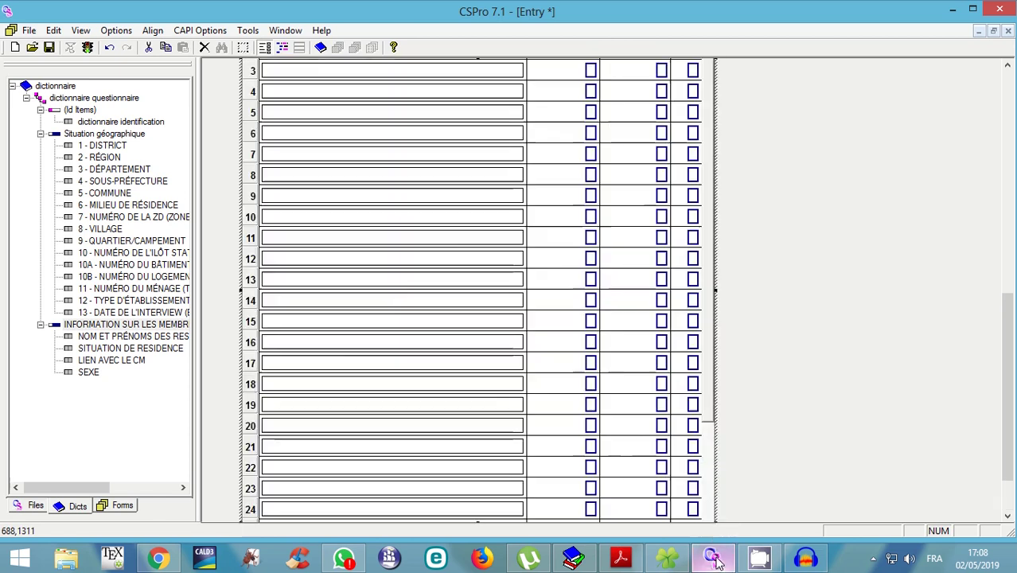
{"action": "left_click_drag", "start_coordinate": [717, 561], "coordinate": [748, 447]}
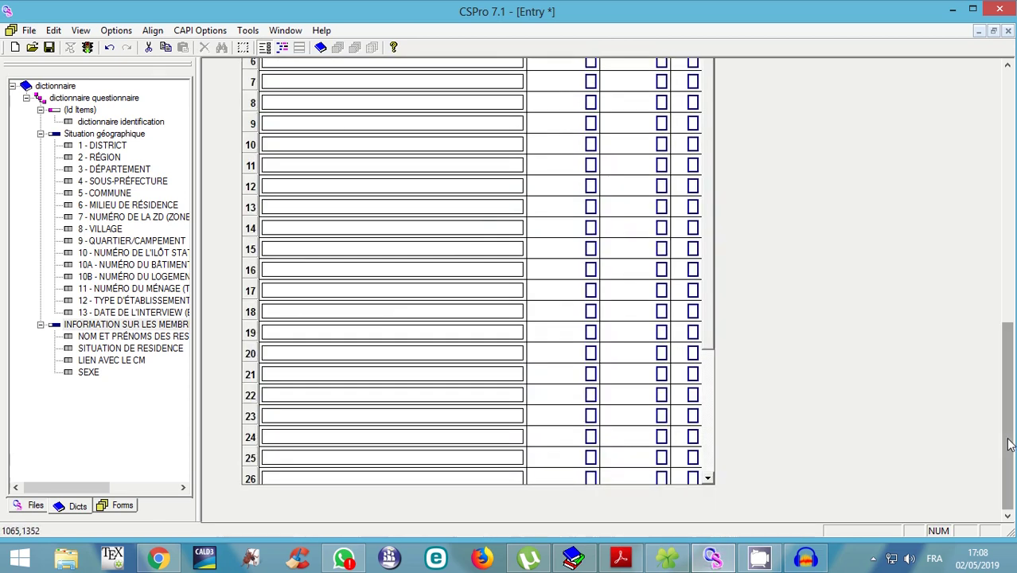
- Enlarge the household members roster until all 35 rows and the SEXE column fit without scroll bars, and check the complete form
{"action": "scroll", "coordinate": [706, 450], "scroll_direction": "down", "scroll_amount": 3}
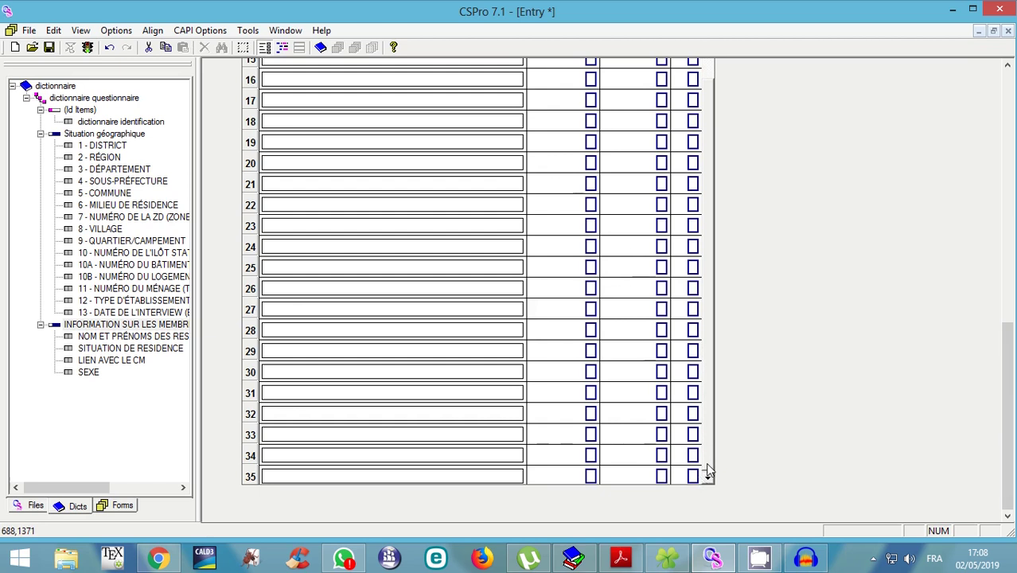
{"action": "left_click", "coordinate": [685, 406]}
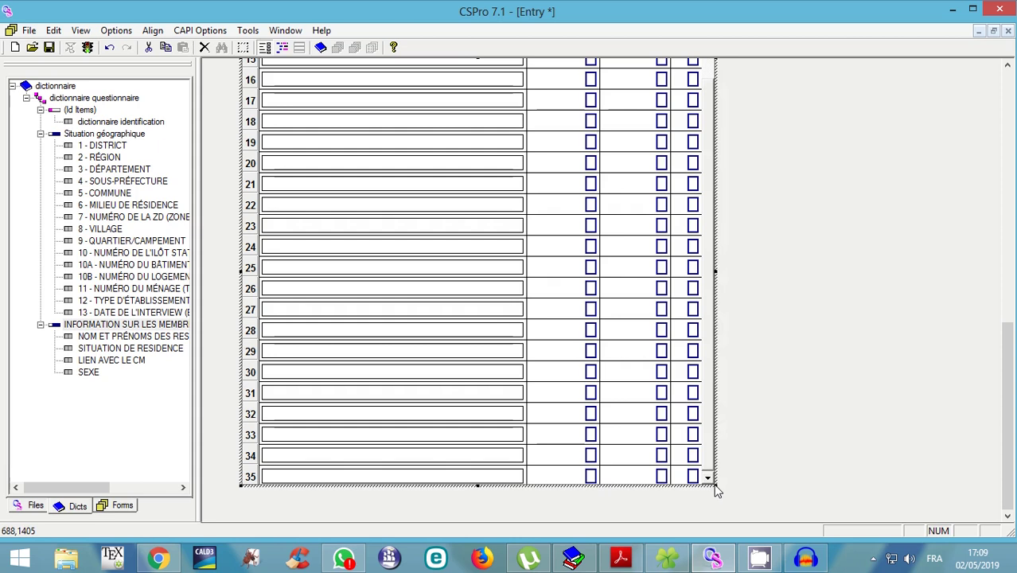
{"action": "left_click_drag", "start_coordinate": [716, 484], "coordinate": [718, 549]}
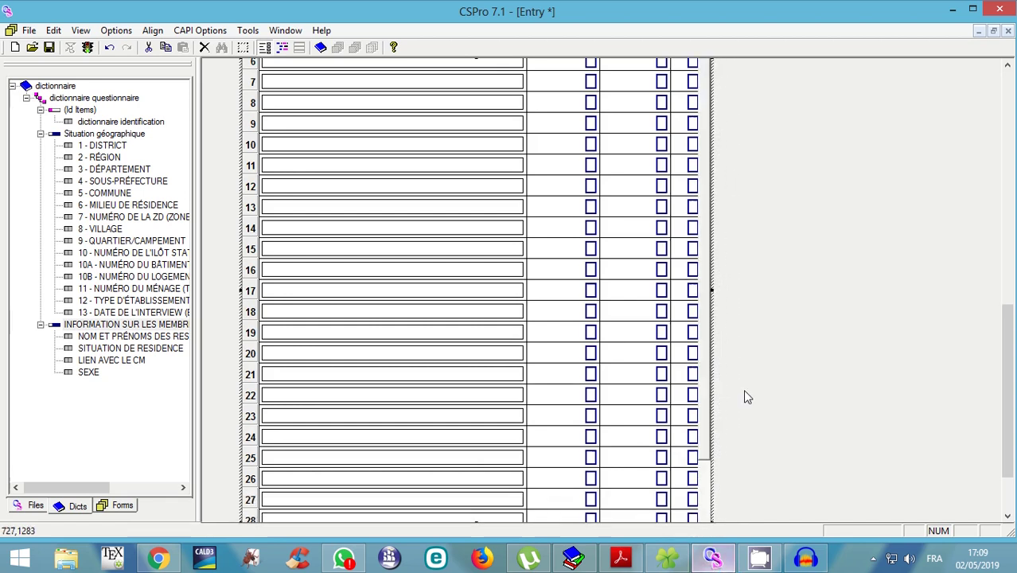
{"action": "left_click", "coordinate": [689, 430]}
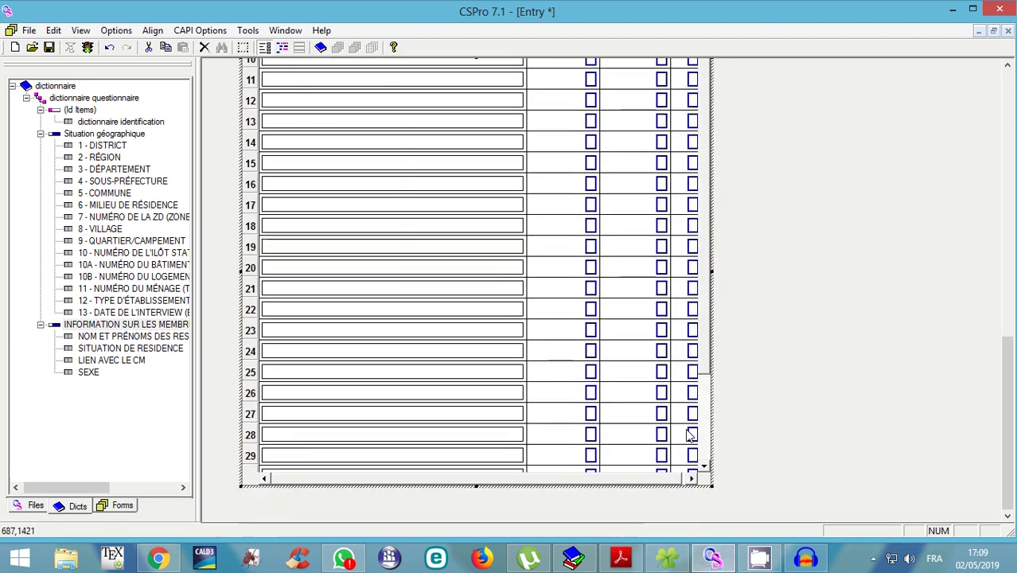
{"action": "left_click_drag", "start_coordinate": [712, 485], "coordinate": [720, 474]}
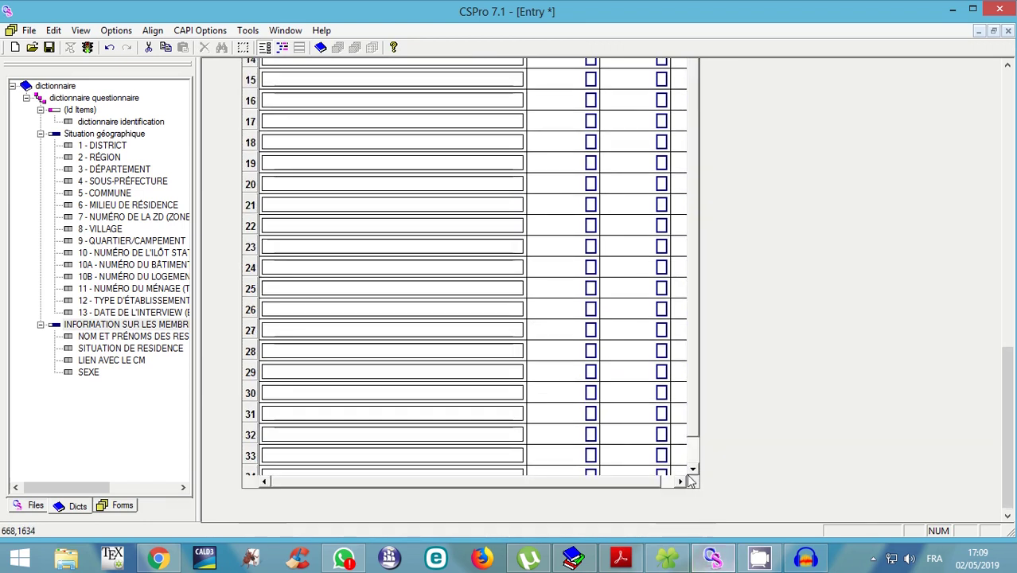
{"action": "left_click", "coordinate": [644, 416]}
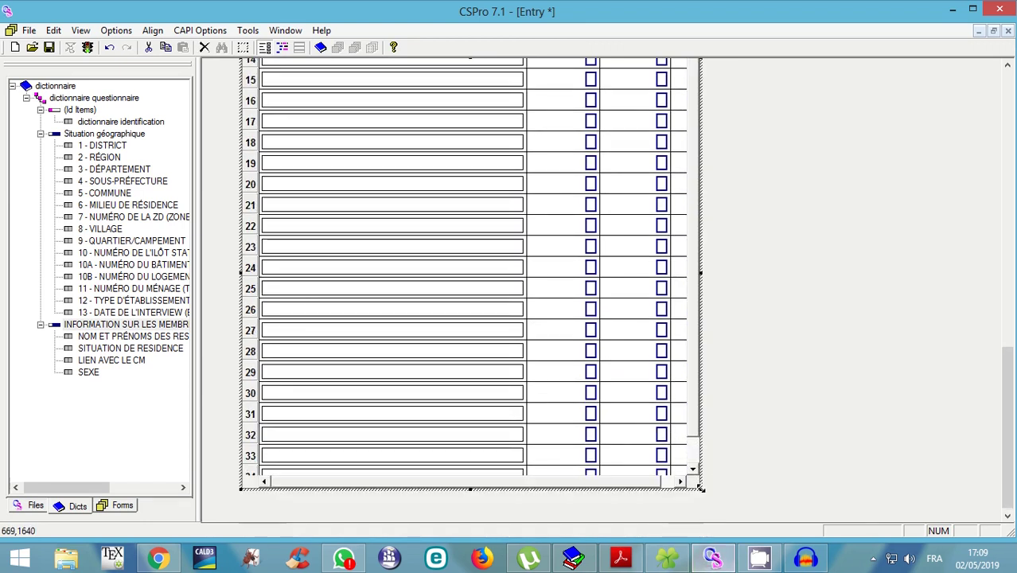
{"action": "left_click_drag", "start_coordinate": [700, 488], "coordinate": [726, 527]}
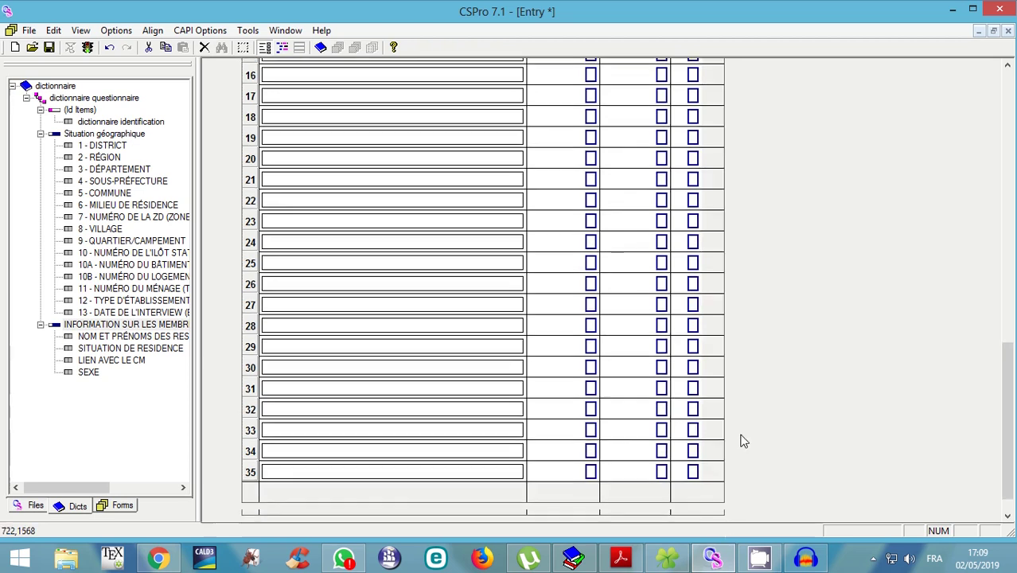
{"action": "scroll", "coordinate": [772, 358], "scroll_direction": "up", "scroll_amount": 4}
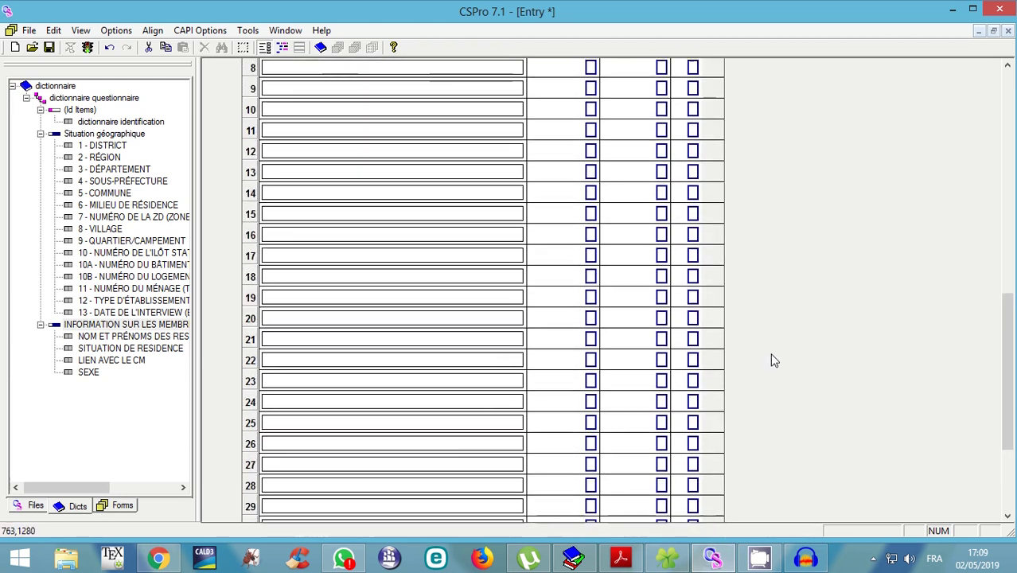
{"action": "scroll", "coordinate": [772, 359], "scroll_direction": "up", "scroll_amount": 8}
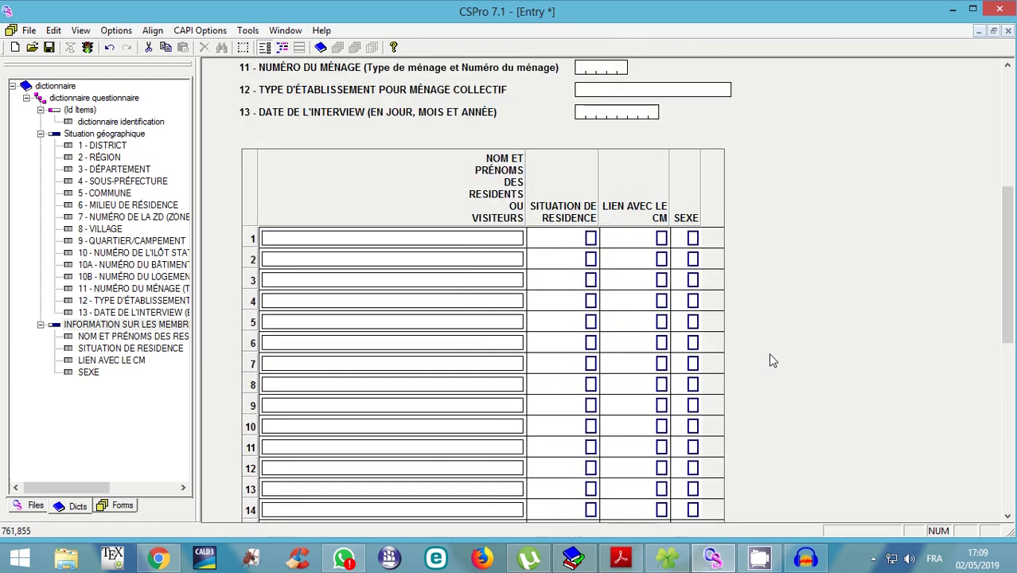
{"action": "scroll", "coordinate": [770, 360], "scroll_direction": "up", "scroll_amount": 5}
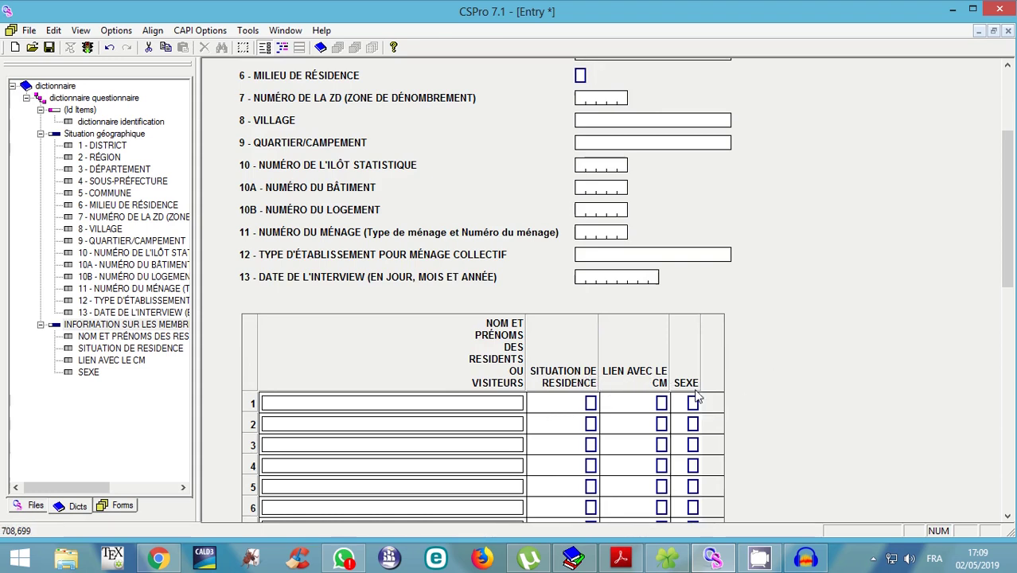
- Set the form's background colour to bright violet in its properties
{"action": "scroll", "coordinate": [806, 358], "scroll_direction": "down", "scroll_amount": 5}
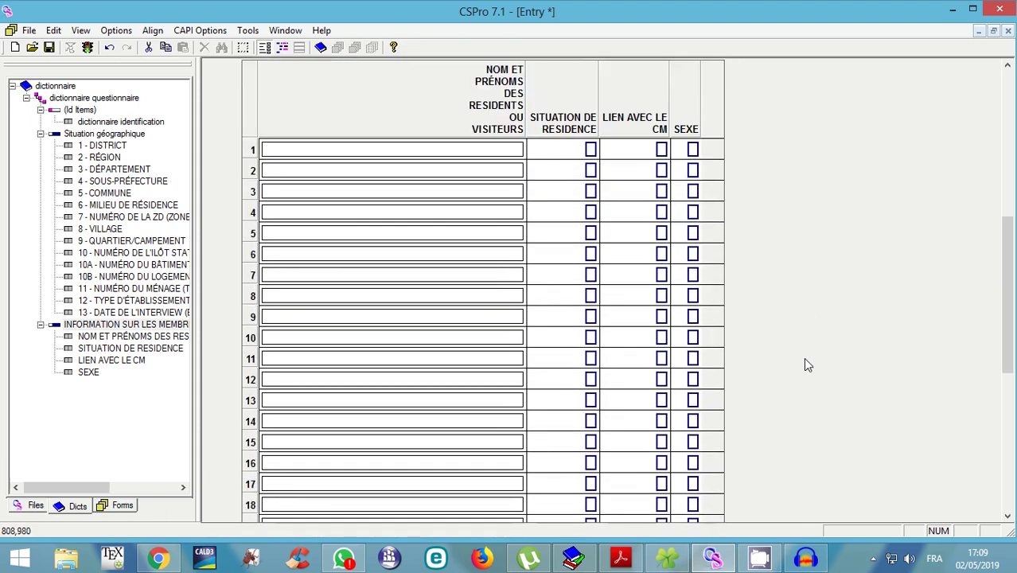
{"action": "scroll", "coordinate": [806, 364], "scroll_direction": "up", "scroll_amount": 7}
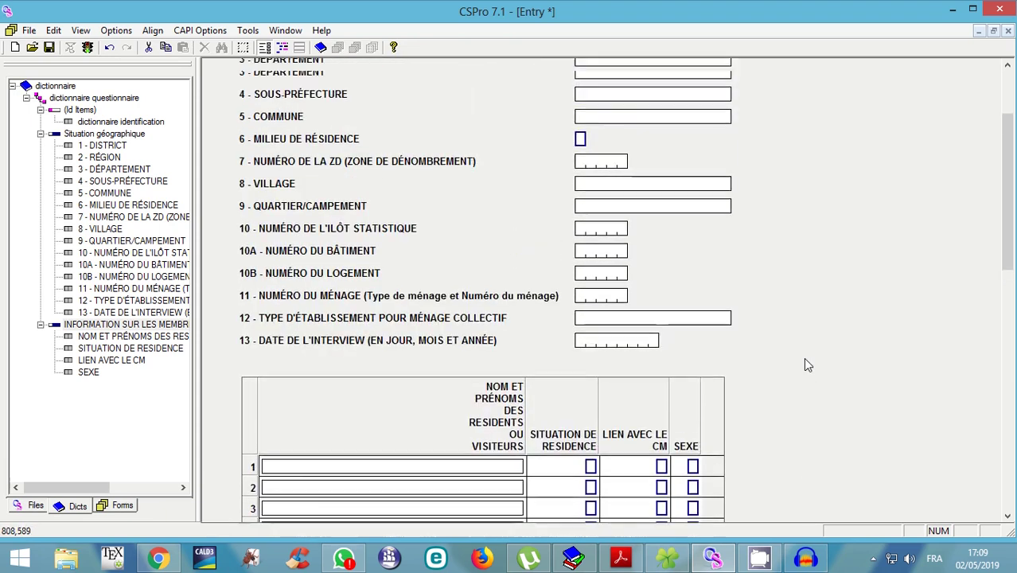
{"action": "scroll", "coordinate": [794, 239], "scroll_direction": "up", "scroll_amount": 2}
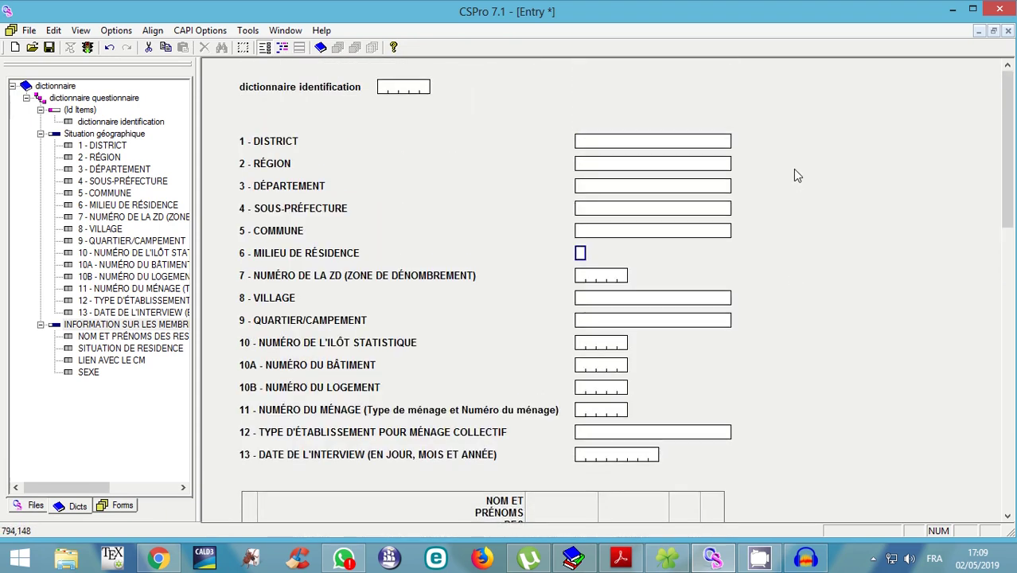
{"action": "right_click", "coordinate": [795, 174]}
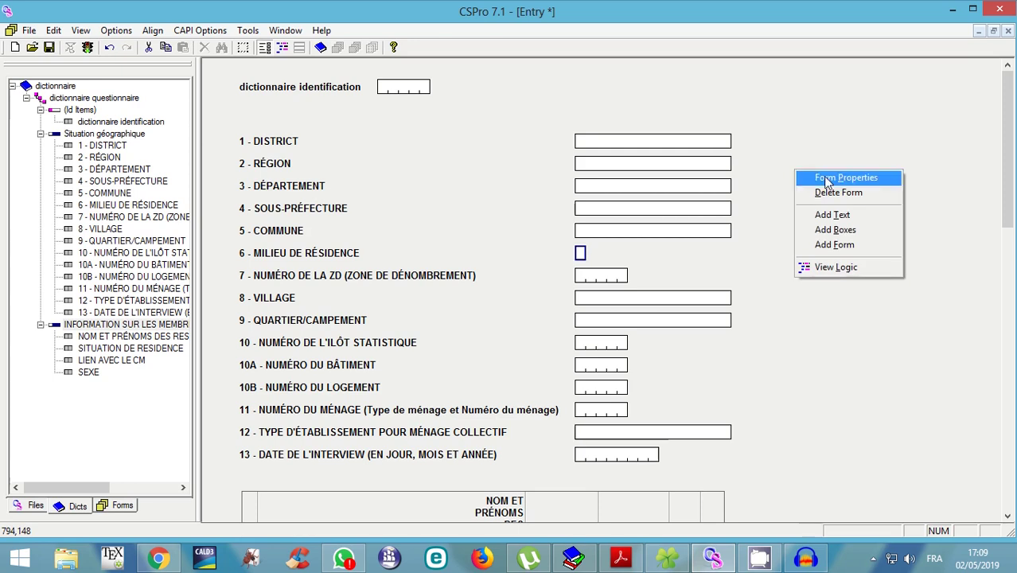
{"action": "left_click", "coordinate": [828, 179]}
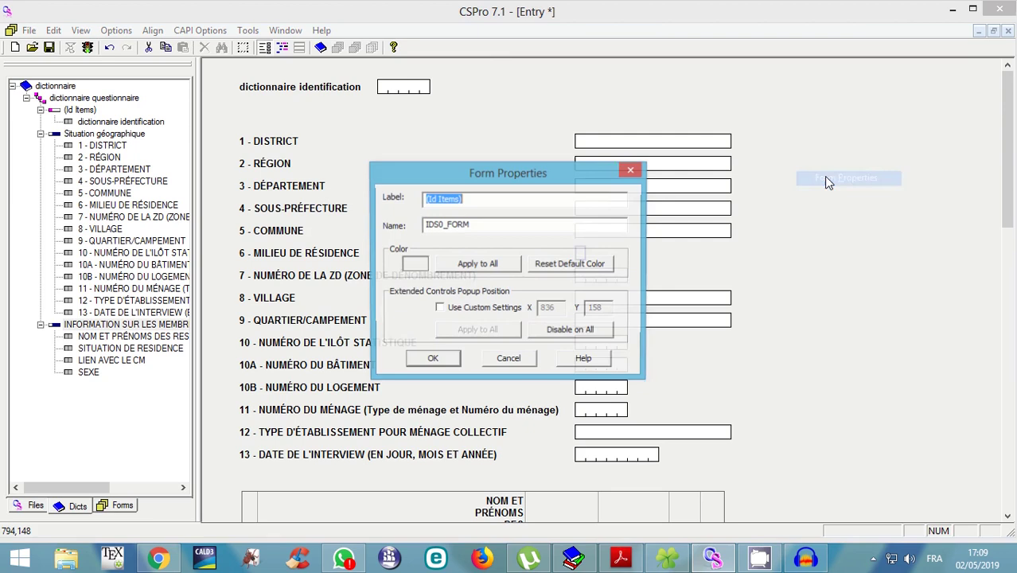
{"action": "left_click", "coordinate": [414, 266]}
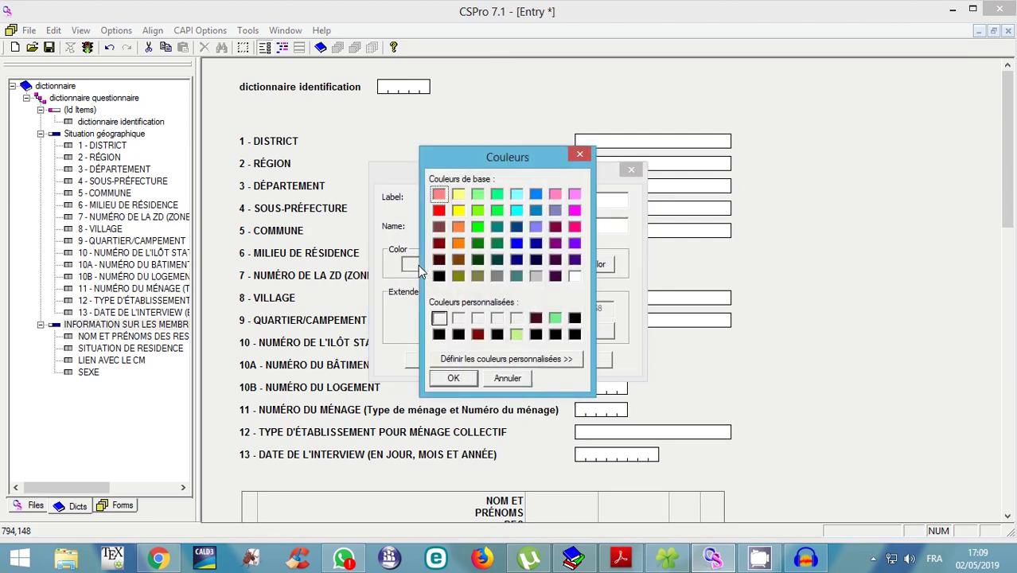
{"action": "left_click", "coordinate": [477, 210]}
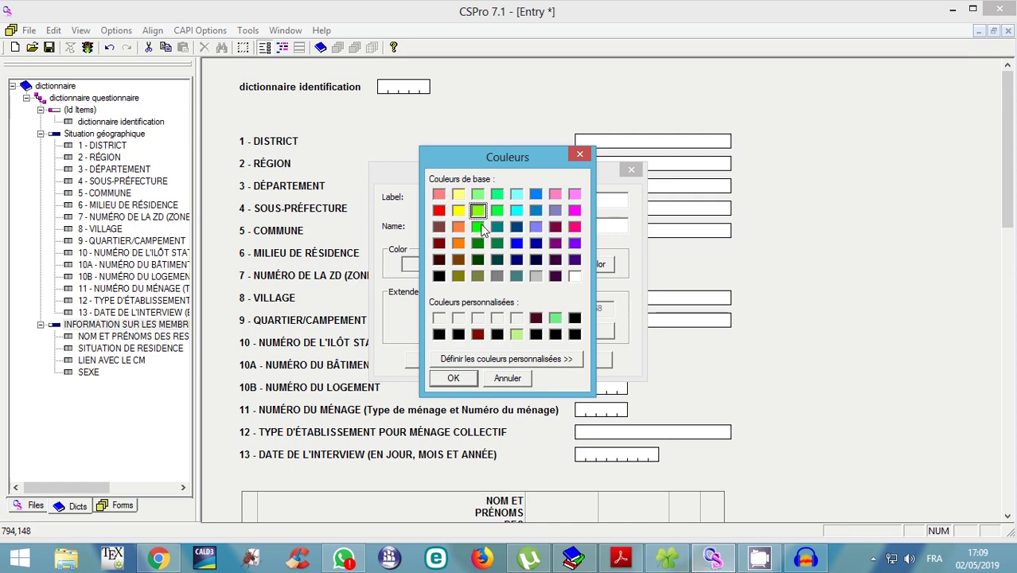
{"action": "left_click", "coordinate": [479, 228]}
{"action": "left_click", "coordinate": [574, 243]}
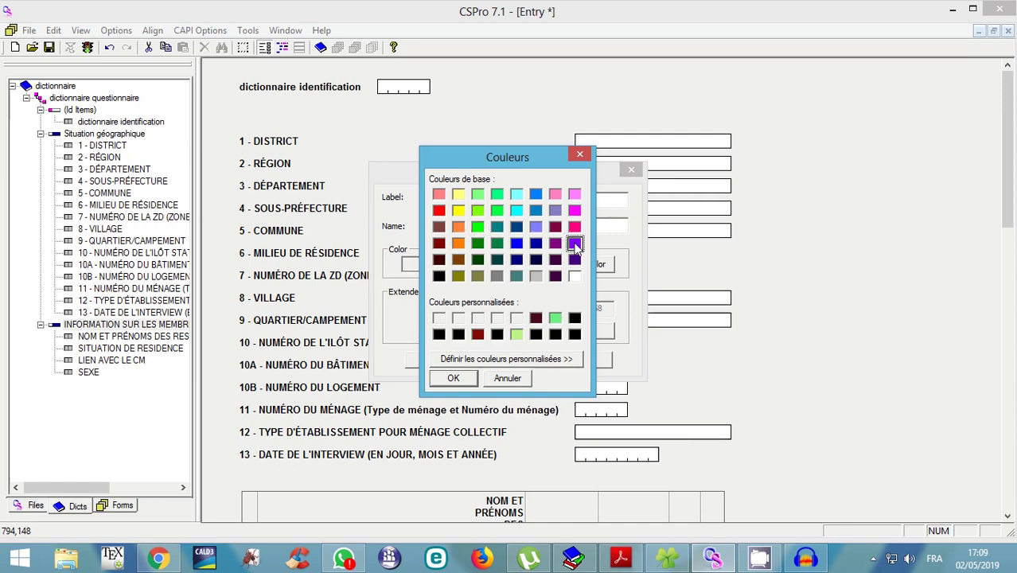
{"action": "key", "text": "Return"}
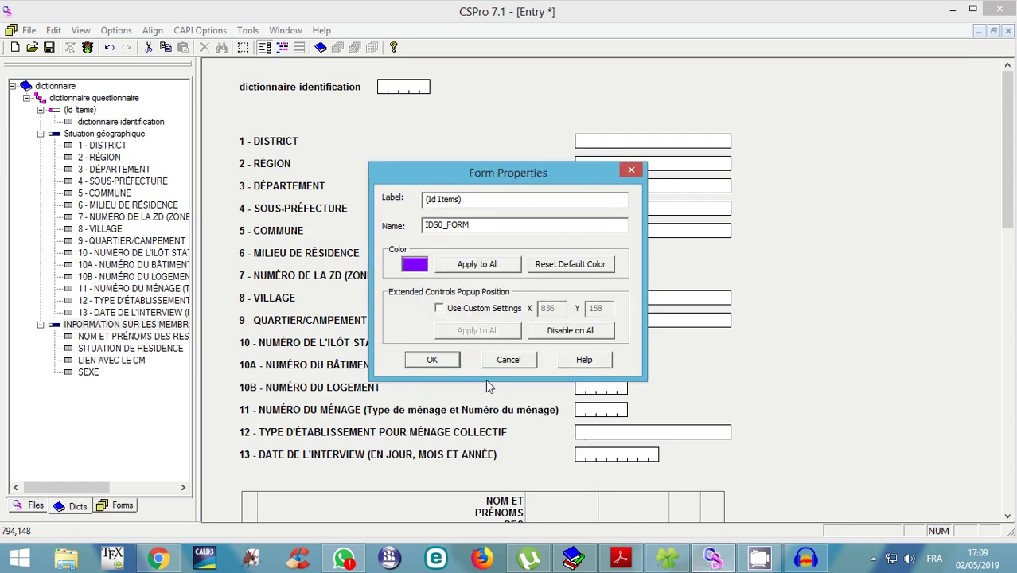
{"action": "left_click", "coordinate": [432, 359]}
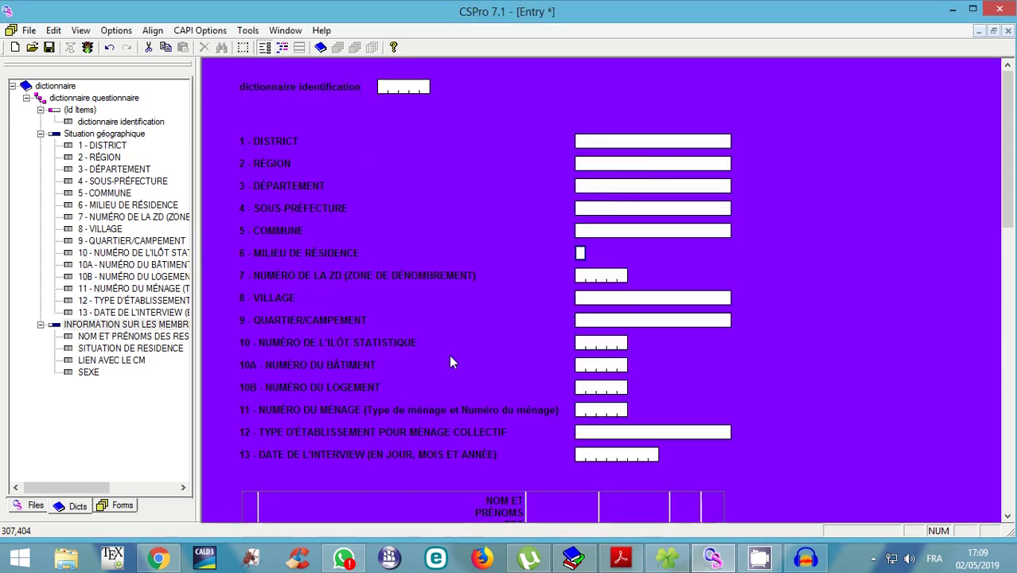
- Change the form's background colour to light green in its properties
{"action": "right_click", "coordinate": [782, 216]}
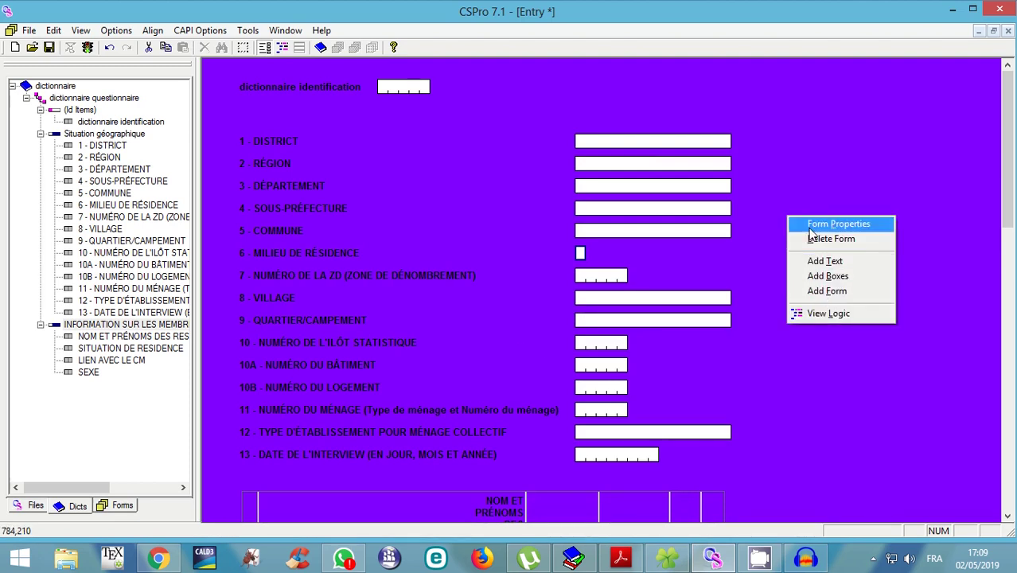
{"action": "left_click", "coordinate": [821, 225]}
{"action": "left_click", "coordinate": [414, 265]}
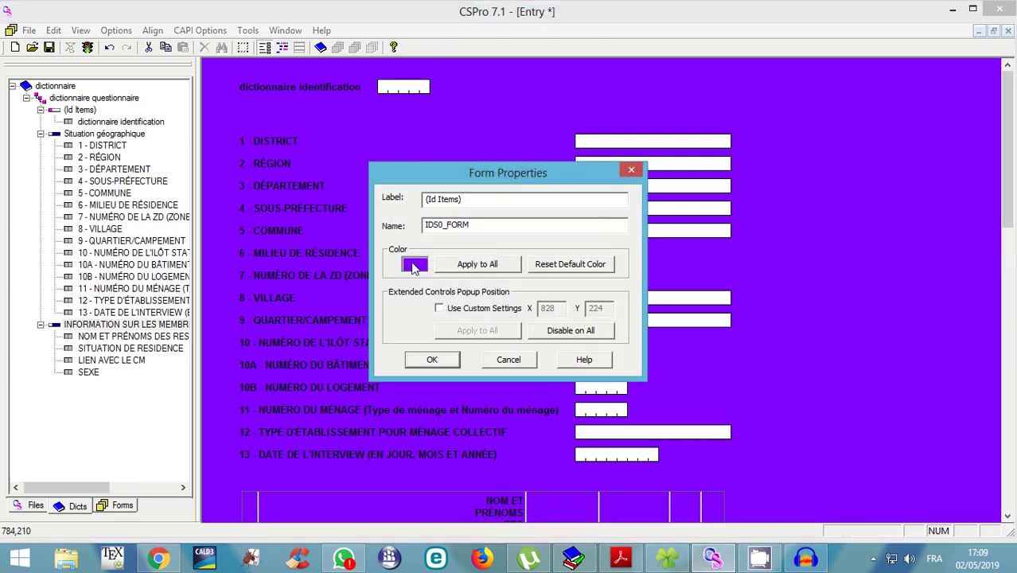
{"action": "left_click", "coordinate": [477, 194]}
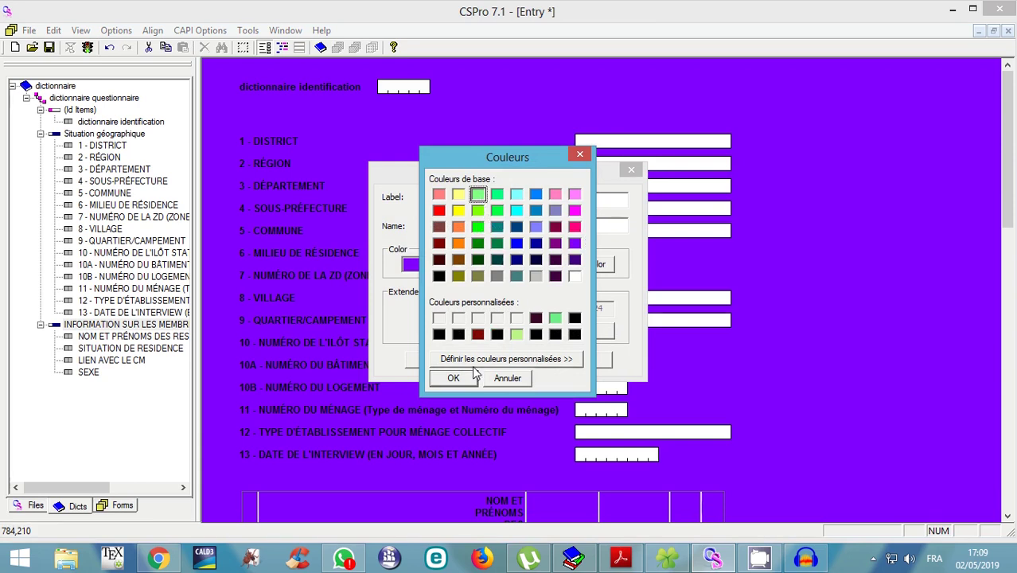
{"action": "left_click", "coordinate": [453, 379]}
{"action": "left_click", "coordinate": [432, 361]}
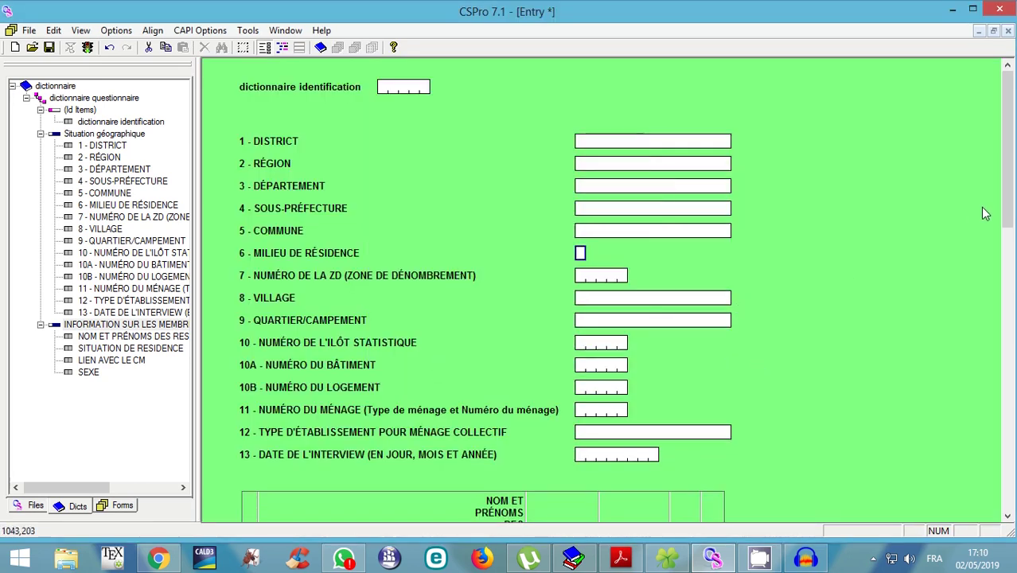
- Review the recoloured form from the identification field through item 13 down to the last roster row
{"action": "left_click_drag", "start_coordinate": [1007, 151], "coordinate": [975, 137]}
{"action": "left_click_drag", "start_coordinate": [629, 189], "coordinate": [478, 146]}
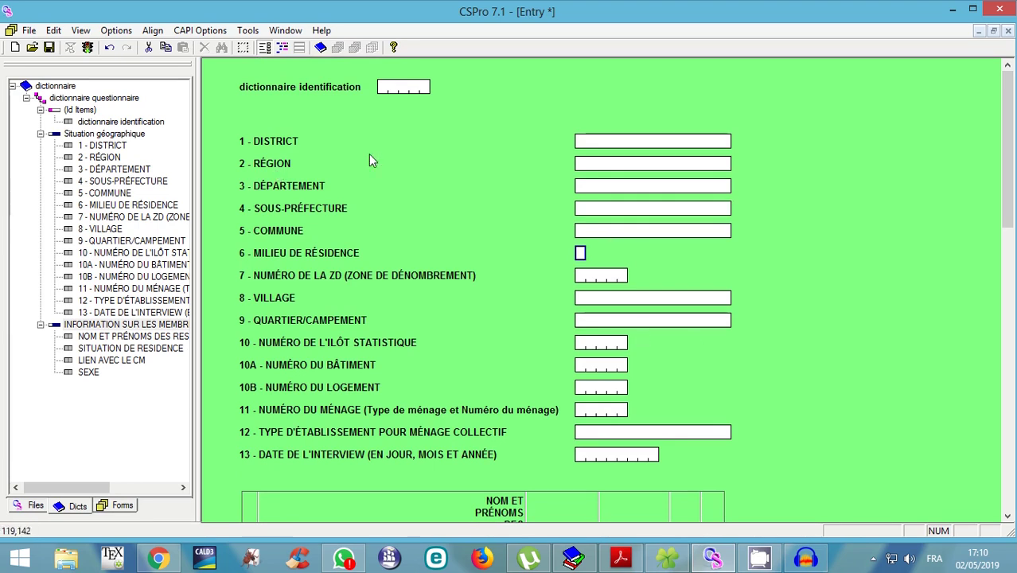
{"action": "scroll", "coordinate": [545, 296], "scroll_direction": "down", "scroll_amount": 10}
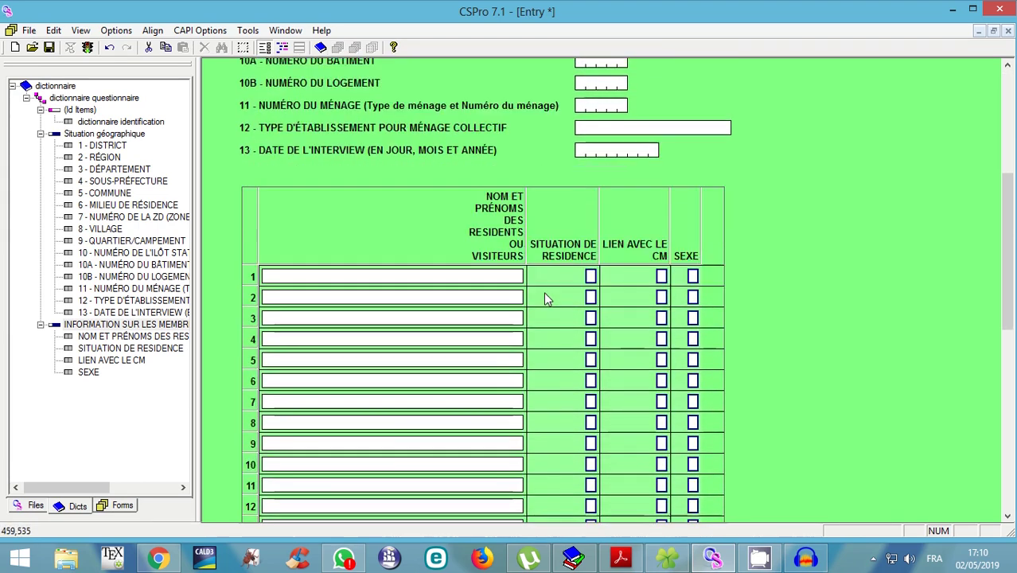
{"action": "scroll", "coordinate": [546, 298], "scroll_direction": "down", "scroll_amount": 8}
{"action": "scroll", "coordinate": [546, 299], "scroll_direction": "up", "scroll_amount": 6}
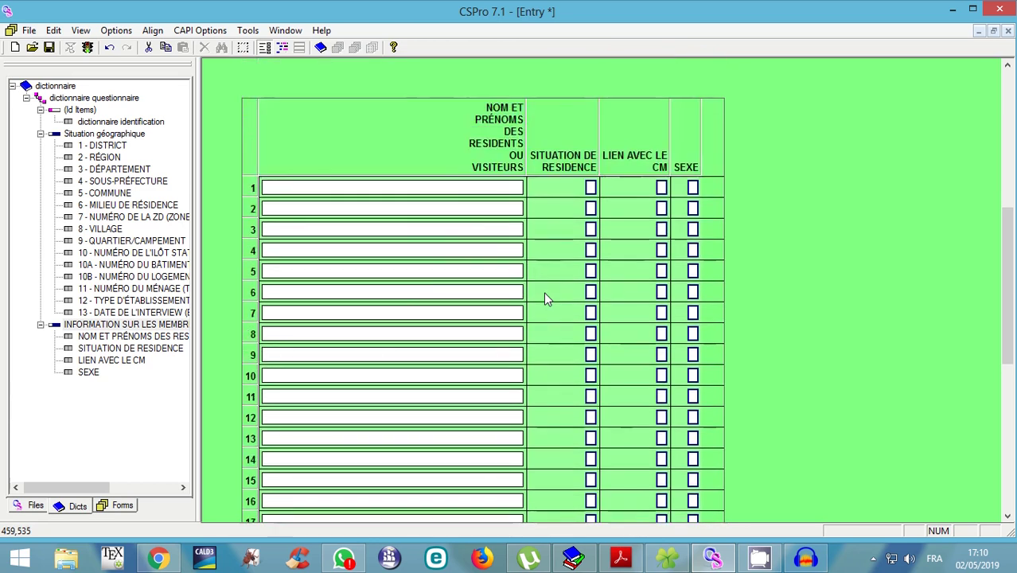
{"action": "scroll", "coordinate": [544, 291], "scroll_direction": "up", "scroll_amount": 10}
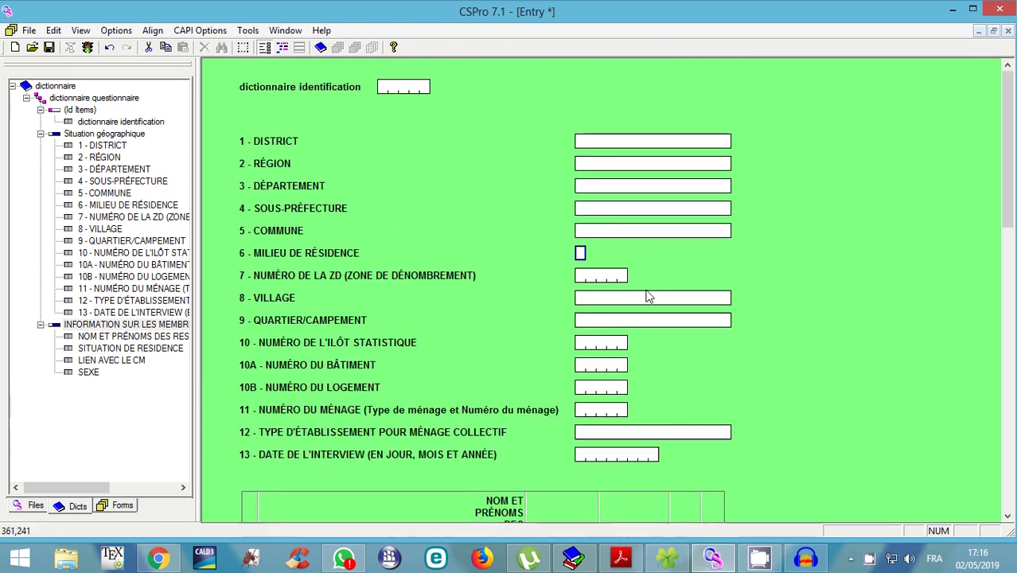
{"action": "scroll", "coordinate": [578, 277], "scroll_direction": "down", "scroll_amount": 3}
{"action": "scroll", "coordinate": [578, 278], "scroll_direction": "down", "scroll_amount": 13}
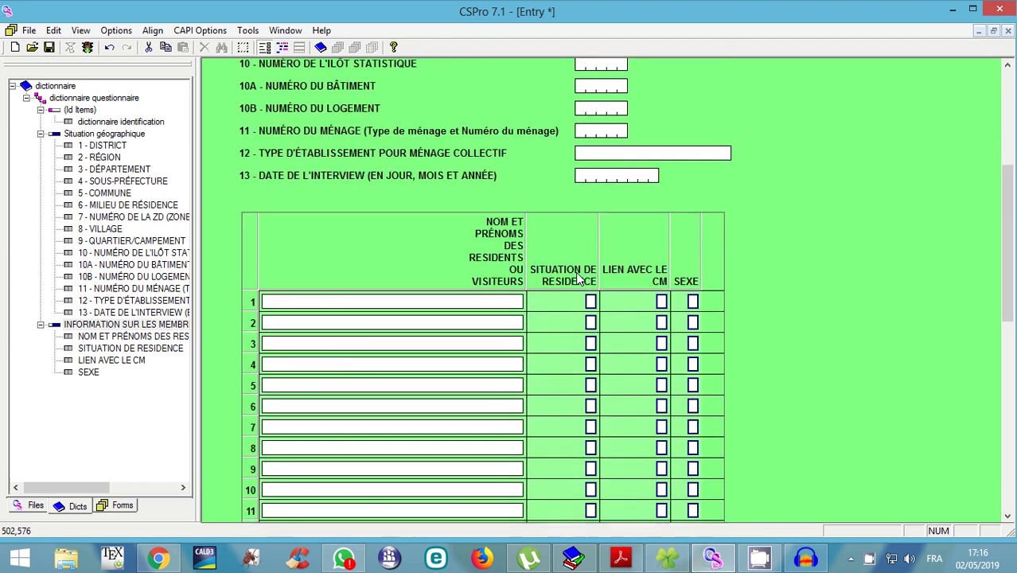
{"action": "scroll", "coordinate": [574, 278], "scroll_direction": "down", "scroll_amount": 4}
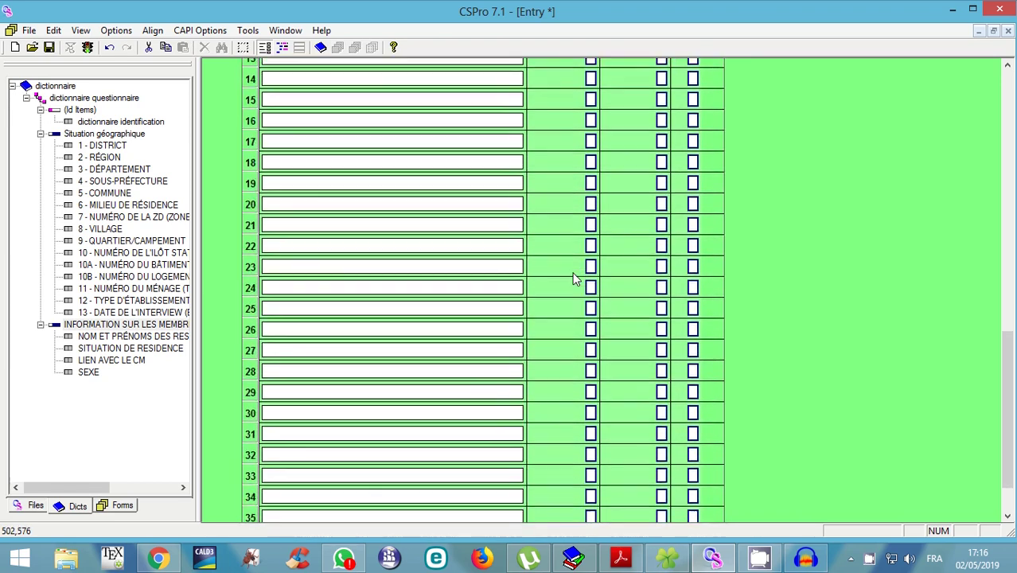
{"action": "scroll", "coordinate": [574, 278], "scroll_direction": "up", "scroll_amount": 5}
{"action": "scroll", "coordinate": [574, 279], "scroll_direction": "down", "scroll_amount": 3}
{"action": "scroll", "coordinate": [575, 278], "scroll_direction": "down", "scroll_amount": 3}
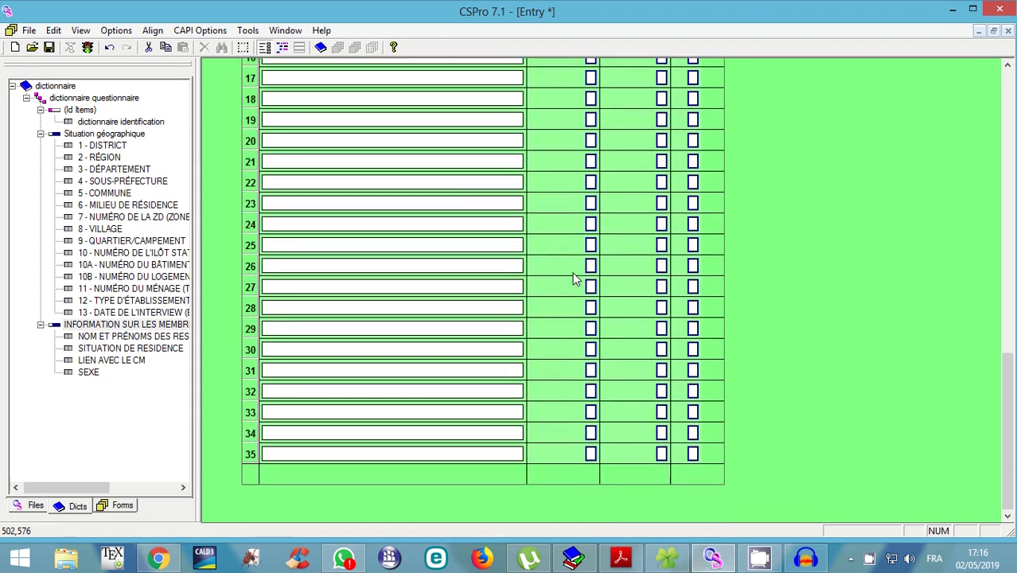
{"action": "scroll", "coordinate": [575, 279], "scroll_direction": "up", "scroll_amount": 7}
{"action": "scroll", "coordinate": [575, 278], "scroll_direction": "up", "scroll_amount": 12}
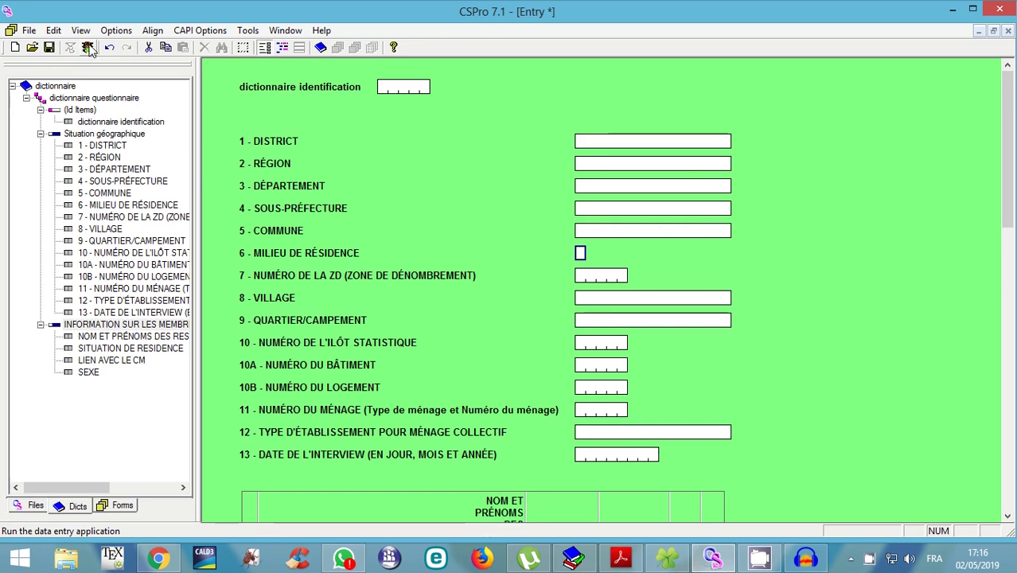
- Run the data entry application and browse for its input data file
{"action": "left_click", "coordinate": [89, 49]}
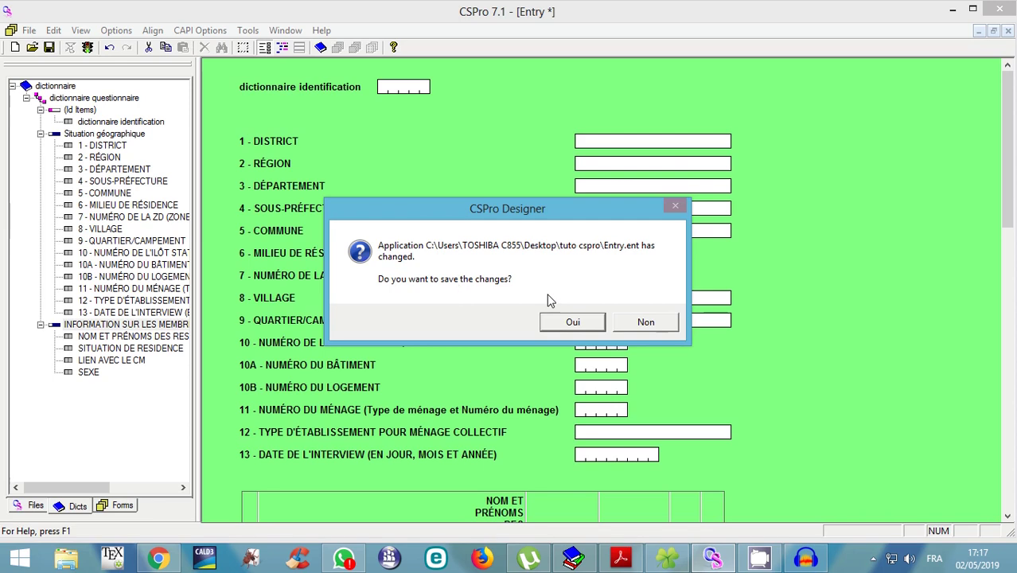
{"action": "left_click", "coordinate": [628, 318]}
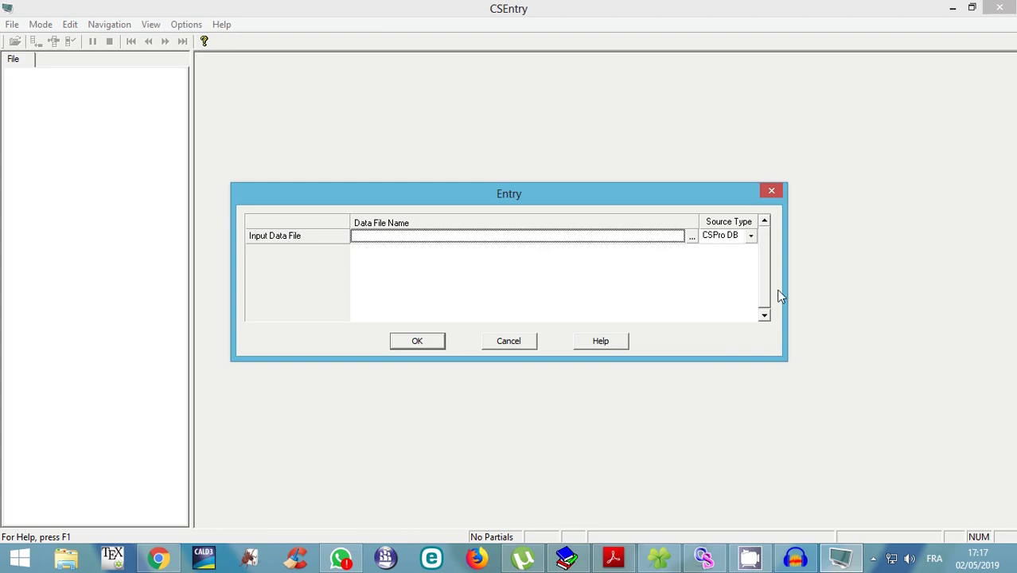
{"action": "left_click", "coordinate": [691, 238]}
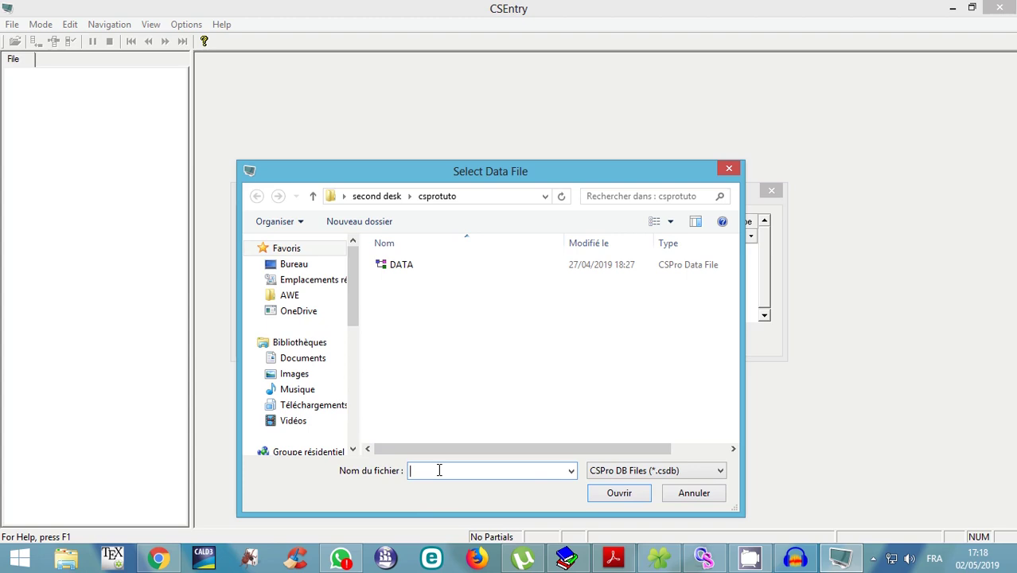
{"action": "type", "text": "data"}
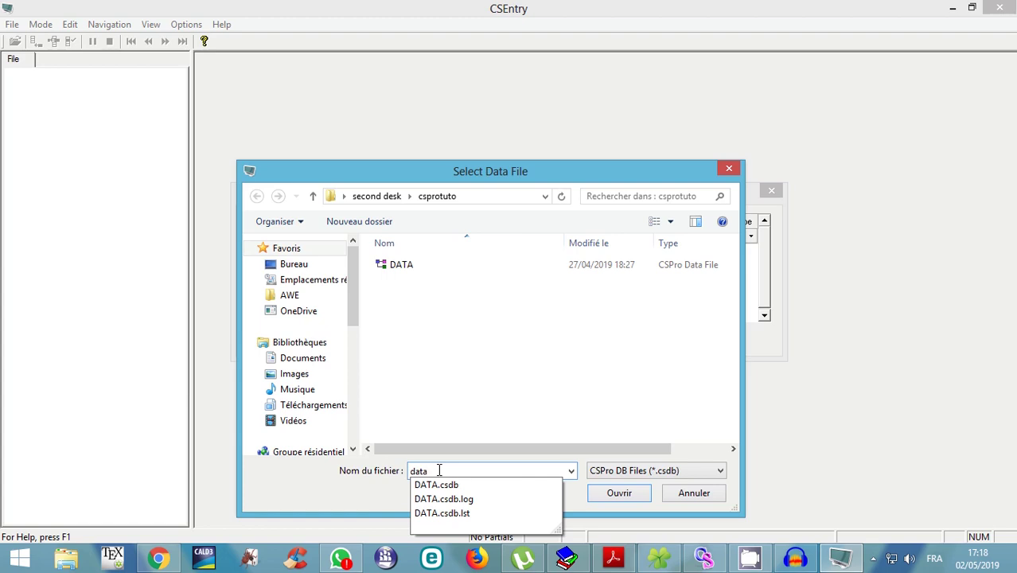
{"action": "key", "text": "BackSpace"}
{"action": "type", "text": "donné"}
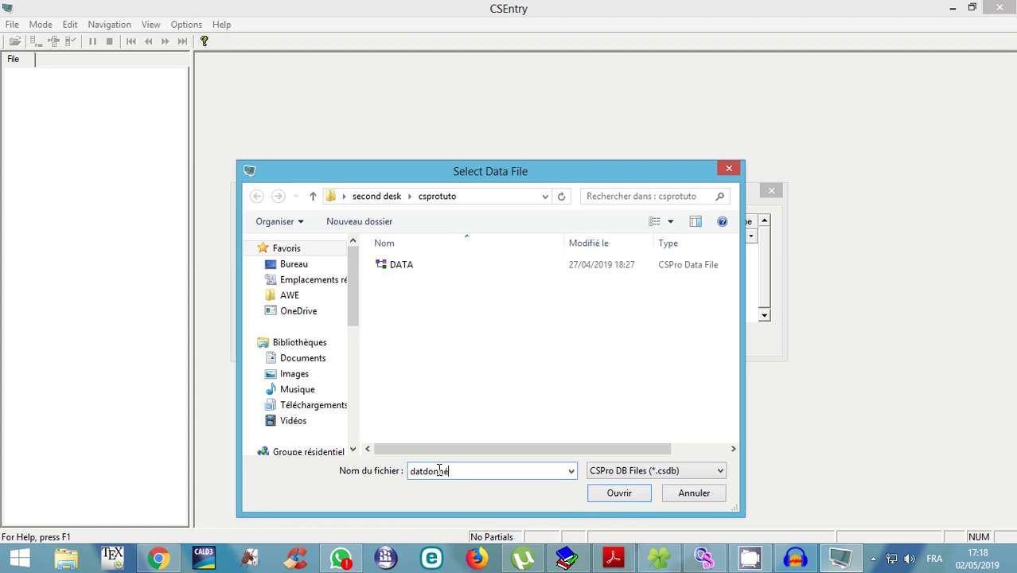
{"action": "key", "text": "BackSpace"}
{"action": "key", "text": "BackSpace"}
{"action": "key", "text": "BackSpace"}
{"action": "key", "text": "BackSpace"}
{"action": "key", "text": "BackSpace"}
{"action": "key", "text": "BackSpace"}
{"action": "key", "text": "BackSpace"}
{"action": "key", "text": "BackSpace"}
- Create a new CSPro DB data file named données in the csprotuto folder and accept it as the input data file
{"action": "type", "text": "donné"}
{"action": "type", "text": "s"}
{"action": "left_click", "coordinate": [619, 494]}
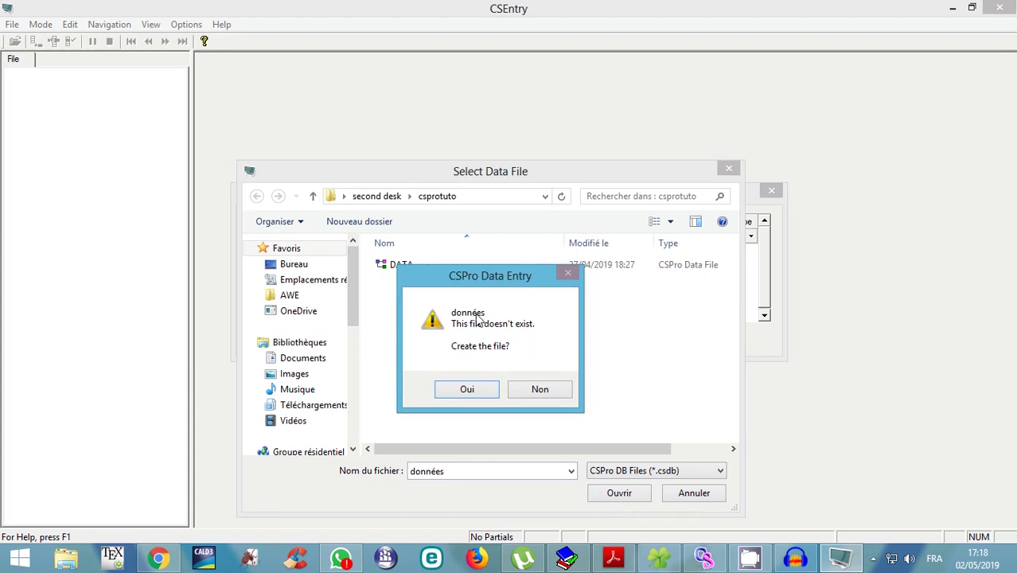
{"action": "left_click", "coordinate": [467, 391]}
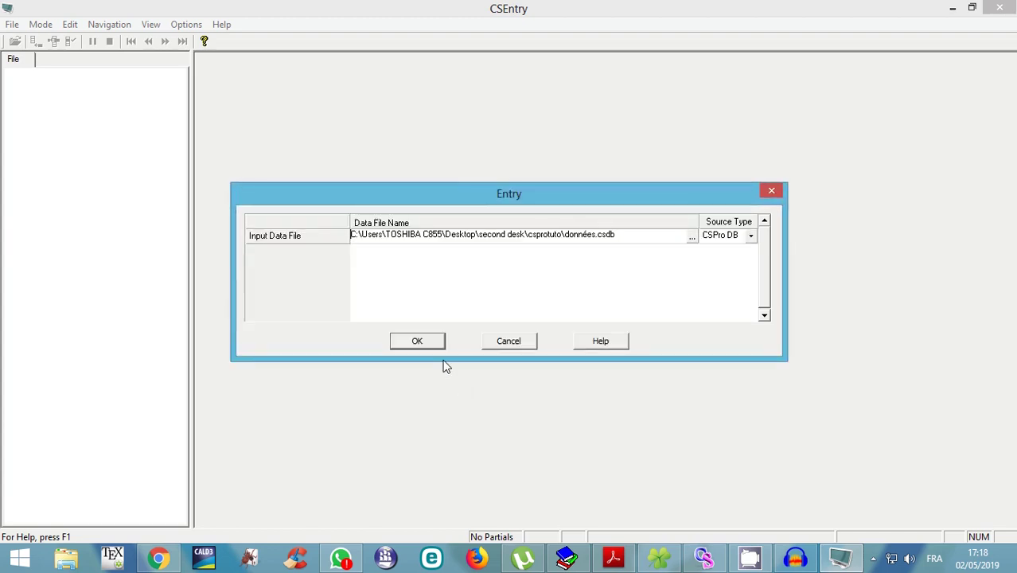
{"action": "left_click", "coordinate": [422, 345]}
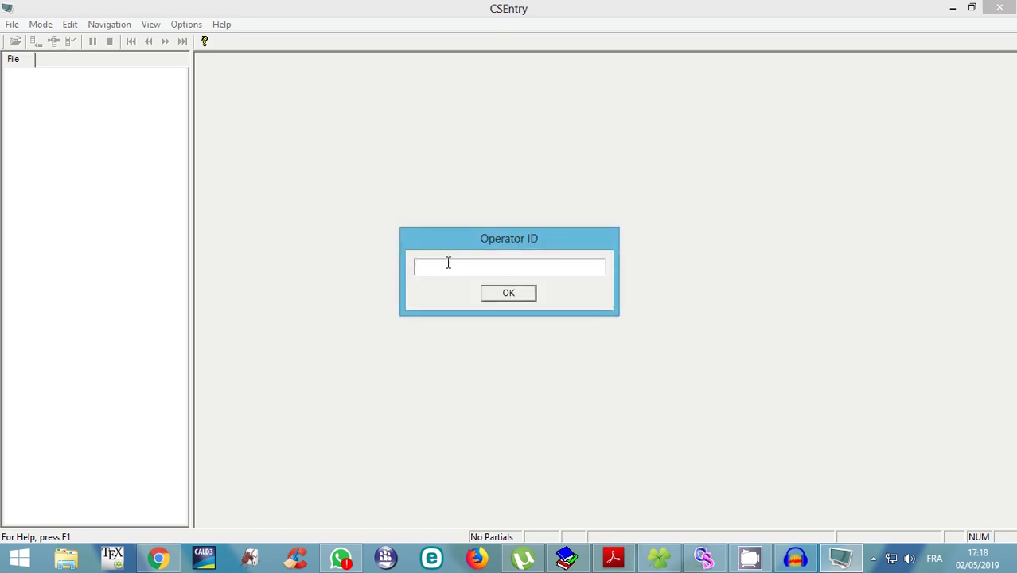
- Enter abc as the operator ID and start the data entry session
{"action": "left_click_drag", "start_coordinate": [475, 239], "coordinate": [465, 182]}
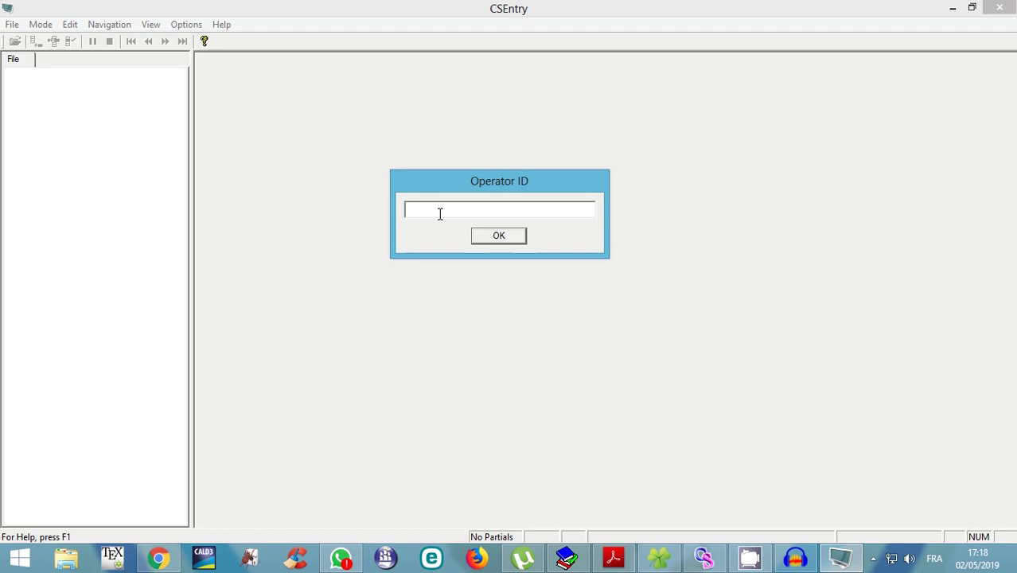
{"action": "type", "text": "abc"}
{"action": "key", "text": "Return"}
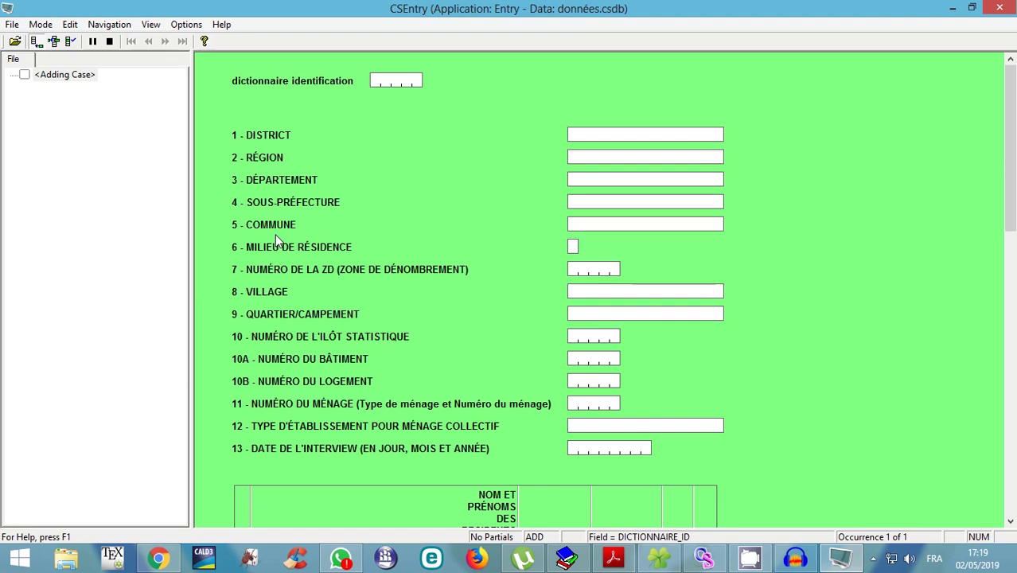
- Enter 12222 as the dictionnaire identification of the new case
{"action": "left_click_drag", "start_coordinate": [1010, 227], "coordinate": [478, 159]}
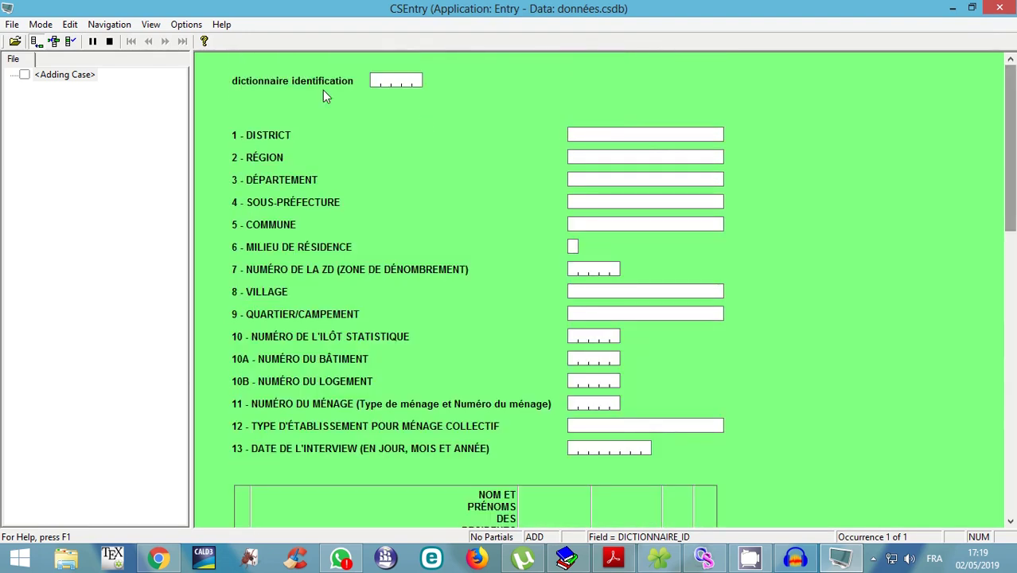
{"action": "type", "text": "122"}
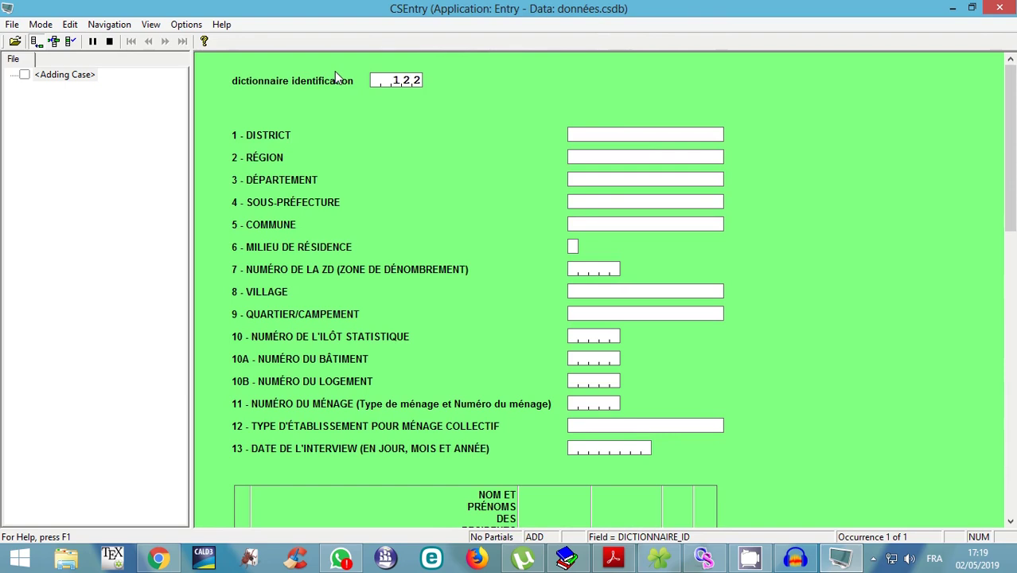
{"action": "type", "text": "22"}
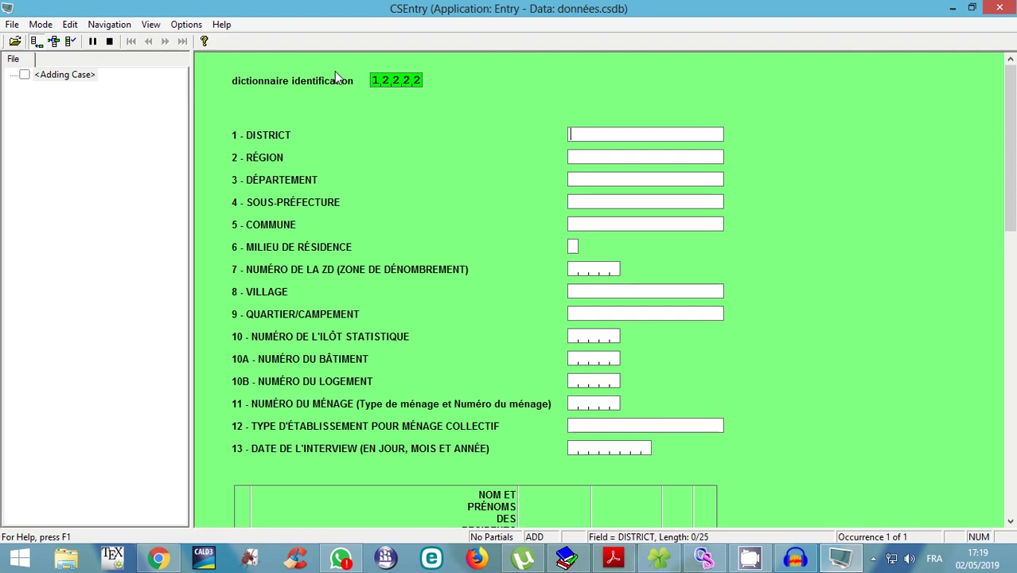
- Enter MBOUDA as the district of the new case
{"action": "key", "text": "Caps_Lock"}
{"action": "type", "text": "MBOUDA"}
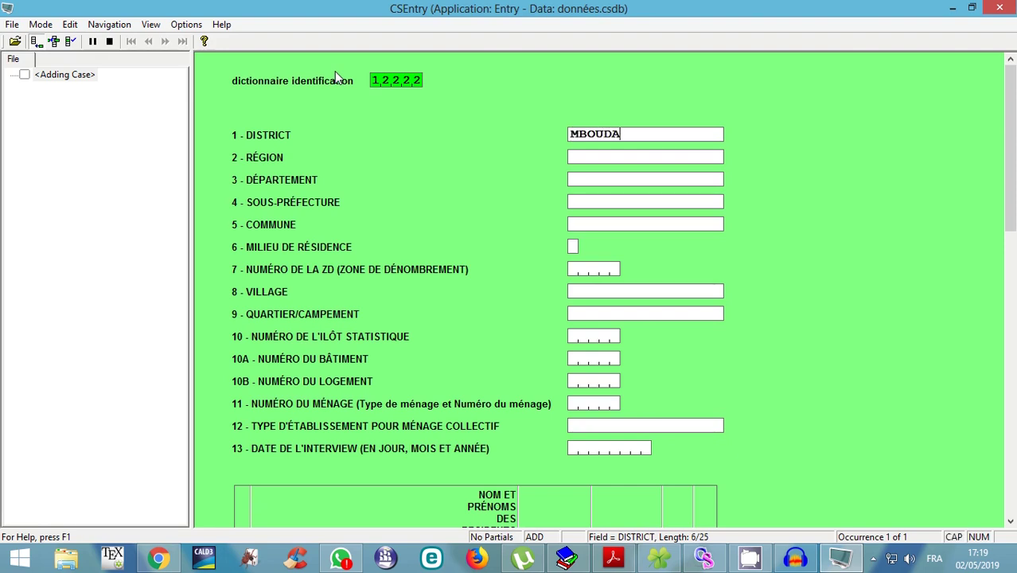
- Leave the data entry session, discarding the unfinished case, and close the CSPro designer
{"action": "left_click", "coordinate": [1008, 10]}
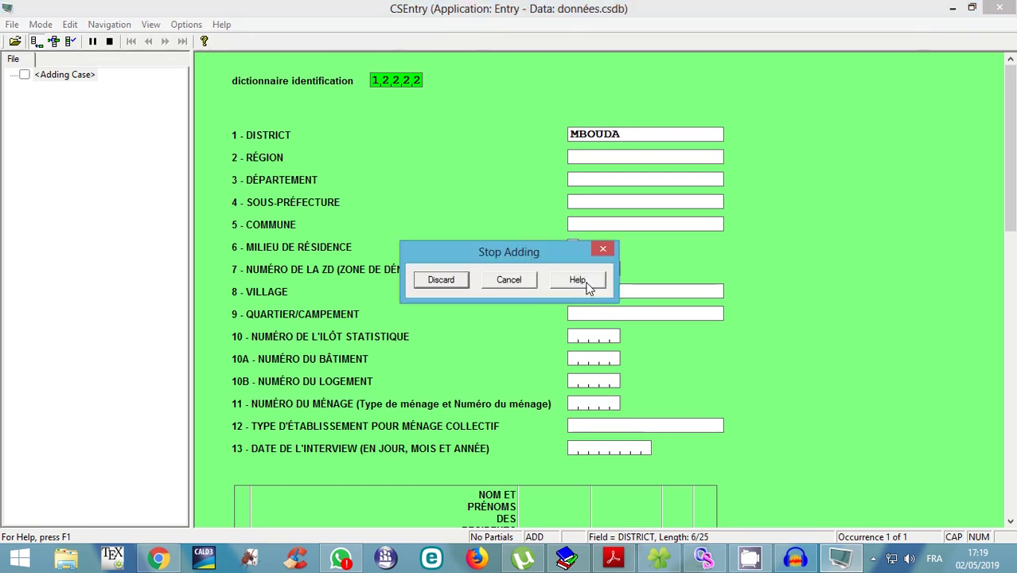
{"action": "left_click", "coordinate": [507, 281]}
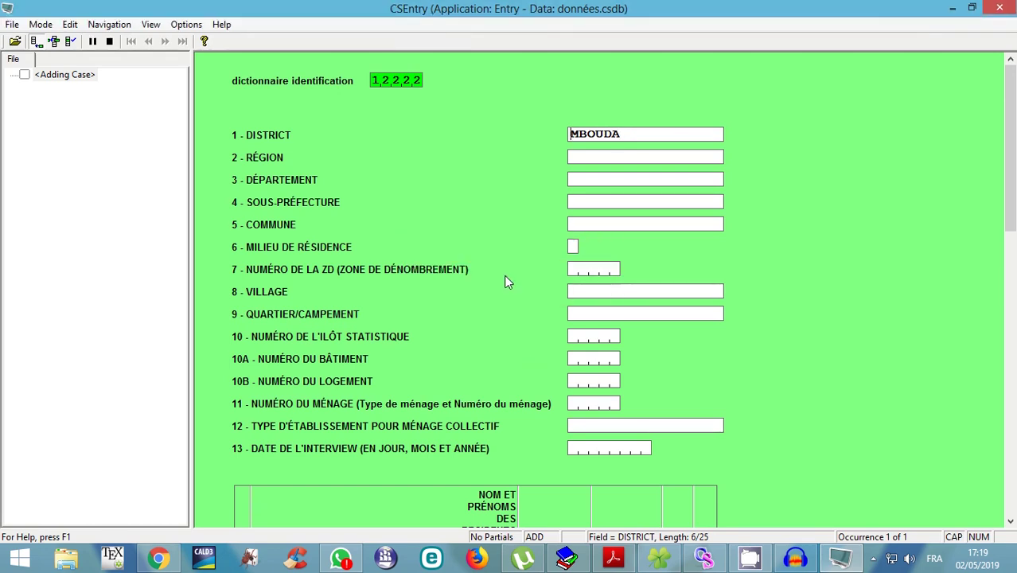
{"action": "left_click", "coordinate": [999, 8]}
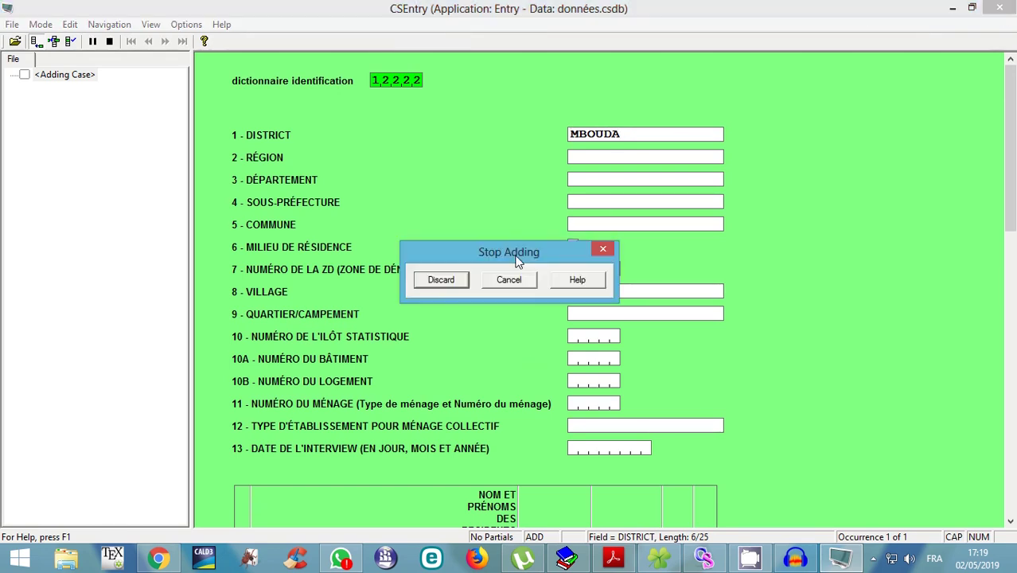
{"action": "left_click", "coordinate": [441, 279]}
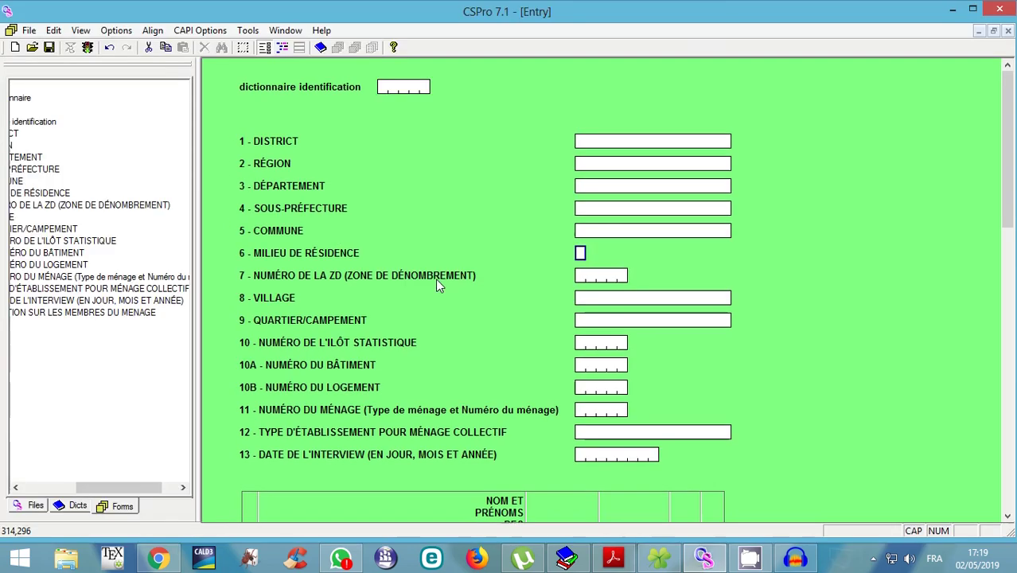
{"action": "left_click", "coordinate": [999, 8]}
- Open the tuto cspro folder from the desktop and maximize its window
{"action": "double_click", "coordinate": [470, 27]}
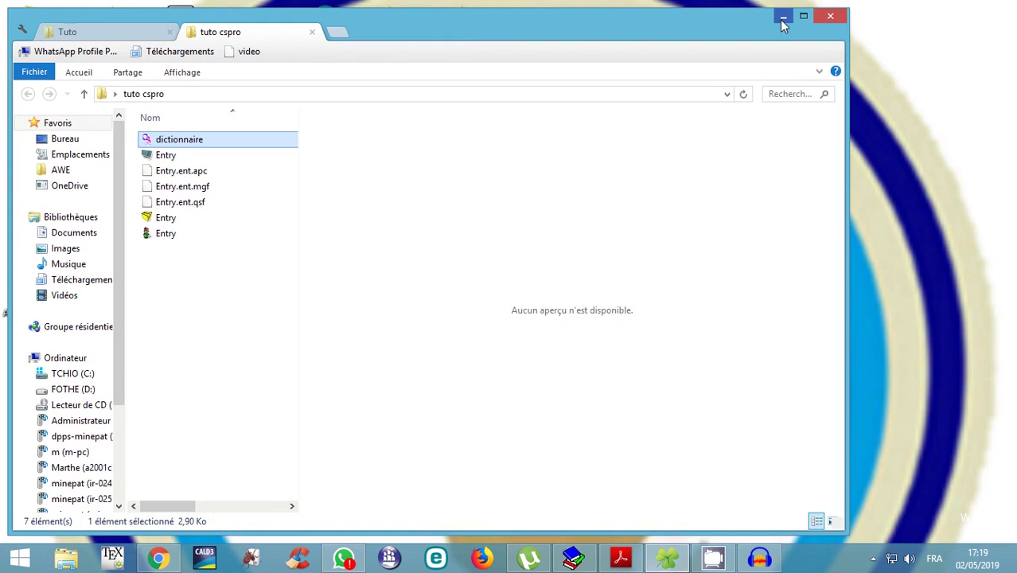
{"action": "left_click", "coordinate": [783, 16]}
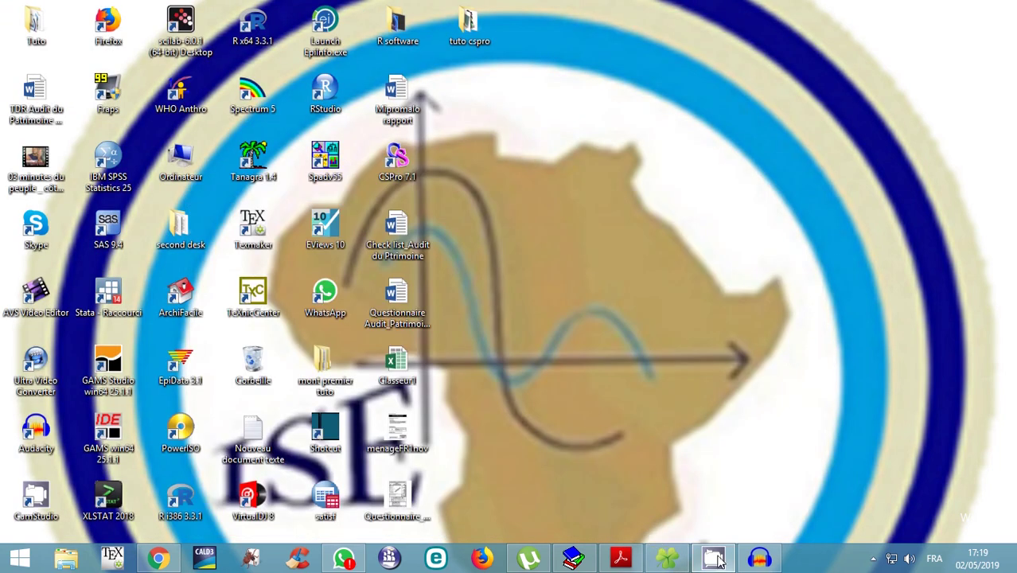
{"action": "left_click", "coordinate": [667, 558]}
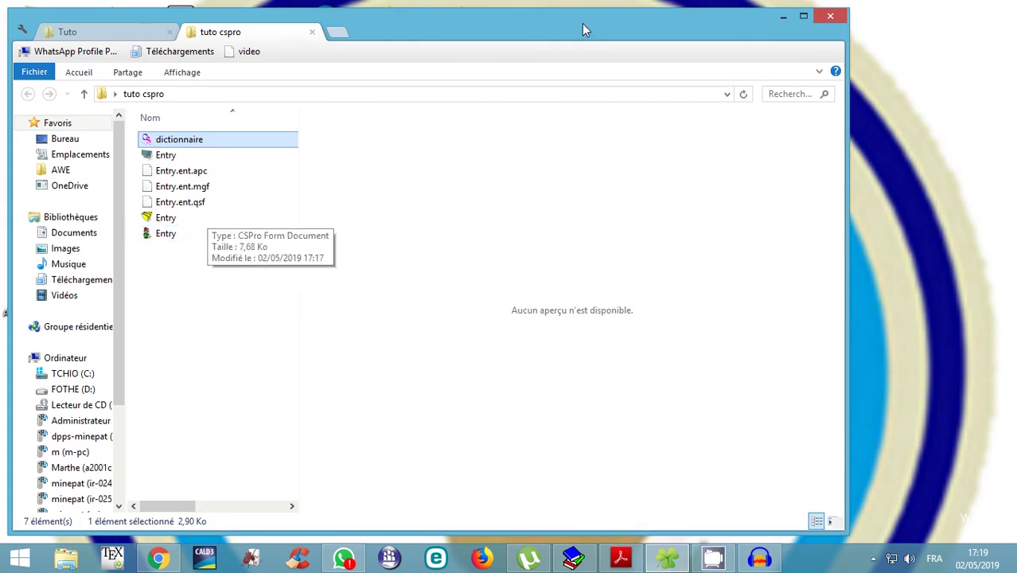
{"action": "left_click", "coordinate": [804, 16]}
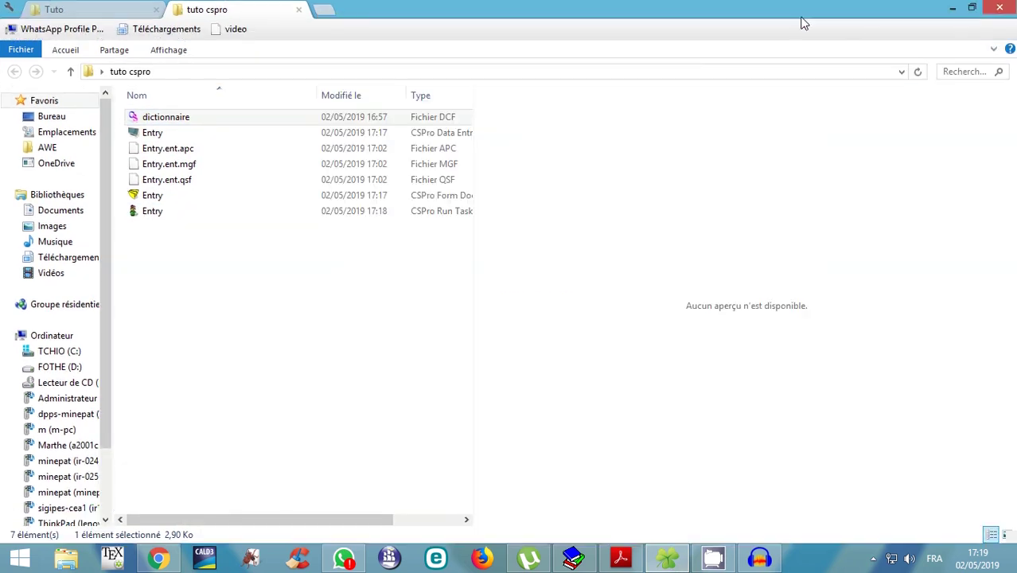
- Rename the CSPro Run Task file Entry in the tuto cspro folder as Masque
{"action": "left_click", "coordinate": [159, 215]}
{"action": "key", "text": "F2"}
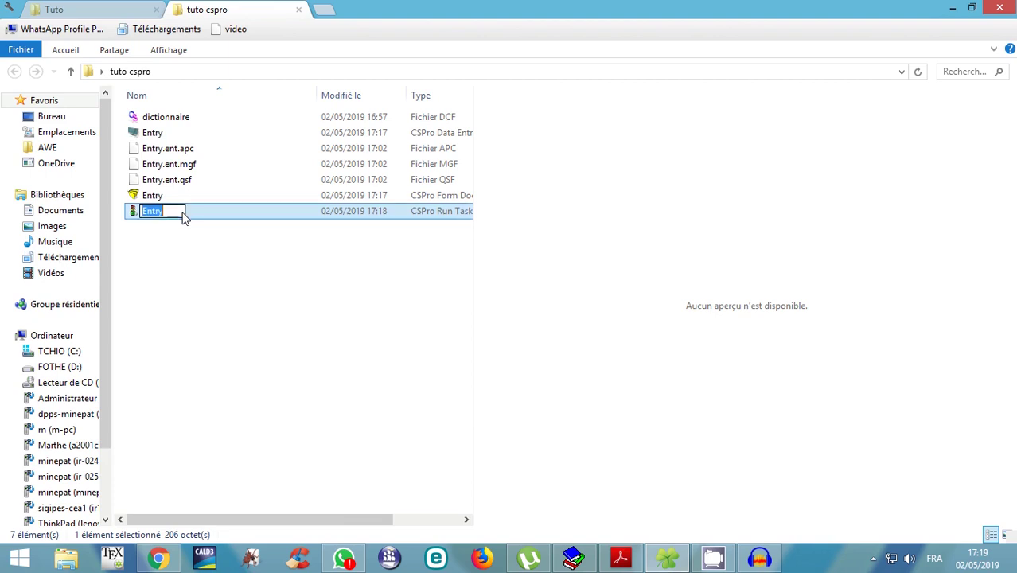
{"action": "type", "text": "mASQUE"}
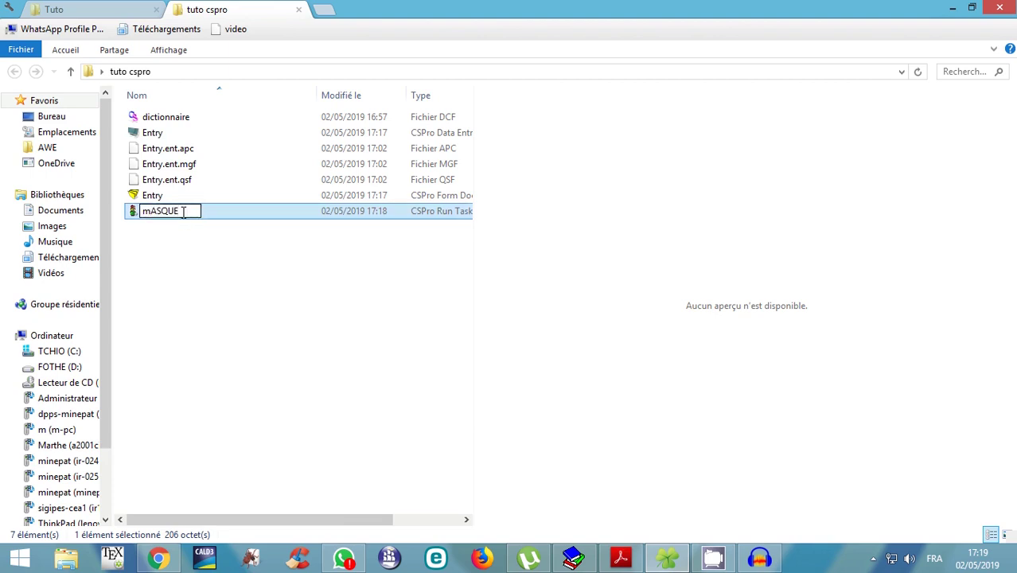
{"action": "key", "text": "BackSpace"}
{"action": "key", "text": "BackSpace"}
{"action": "key", "text": "BackSpace"}
{"action": "key", "text": "BackSpace"}
{"action": "key", "text": "BackSpace"}
{"action": "key", "text": "BackSpace"}
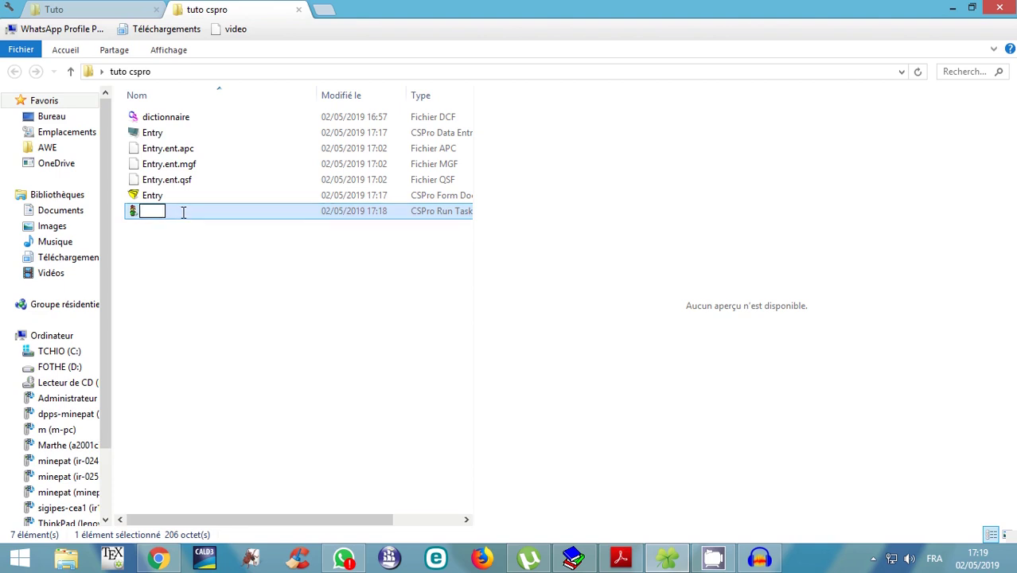
{"action": "type", "text": "mAQ"}
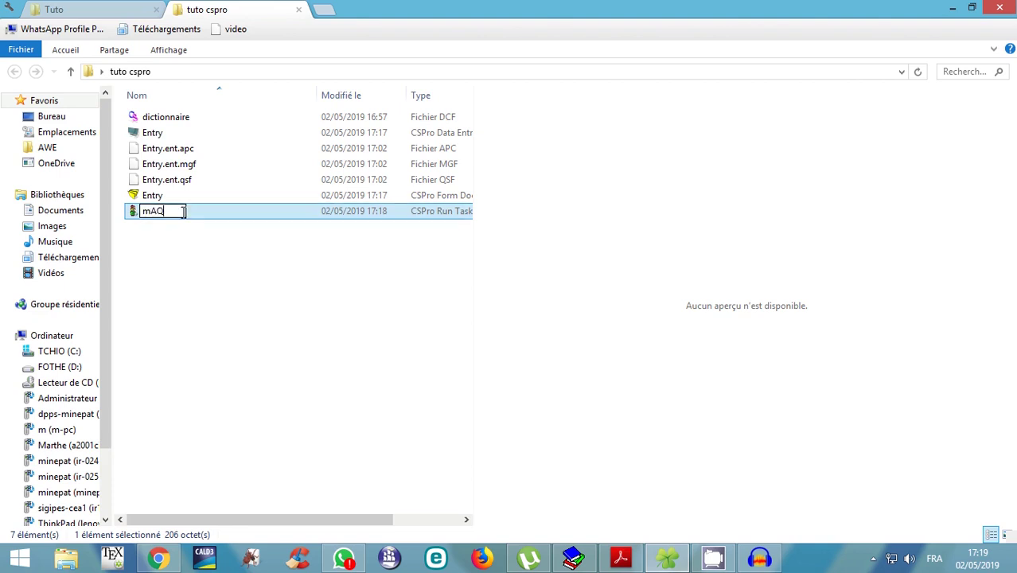
{"action": "type", "text": "SUE"}
{"action": "key", "text": "BackSpace"}
{"action": "key", "text": "BackSpace"}
{"action": "key", "text": "BackSpace"}
{"action": "key", "text": "BackSpace"}
{"action": "key", "text": "BackSpace"}
{"action": "key", "text": "BackSpace"}
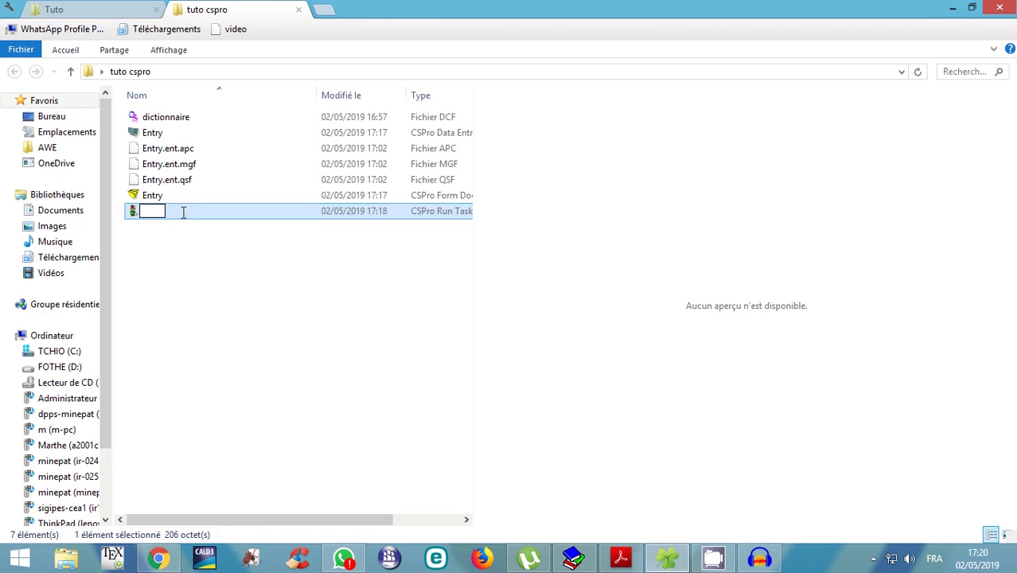
{"action": "type", "text": "Mqs"}
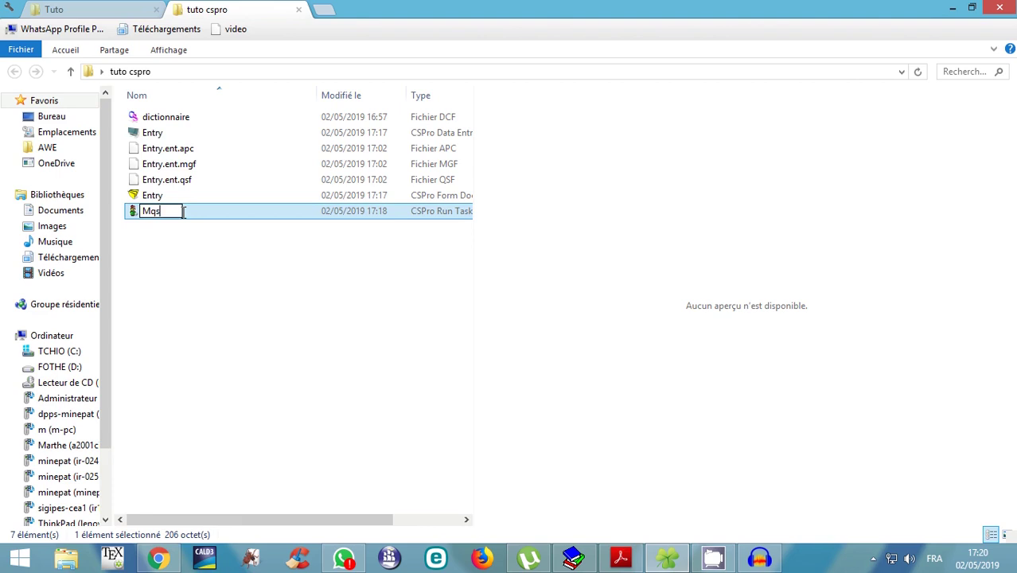
{"action": "key", "text": "BackSpace"}
{"action": "key", "text": "BackSpace"}
{"action": "type", "text": "asque"}
{"action": "key", "text": "Return"}
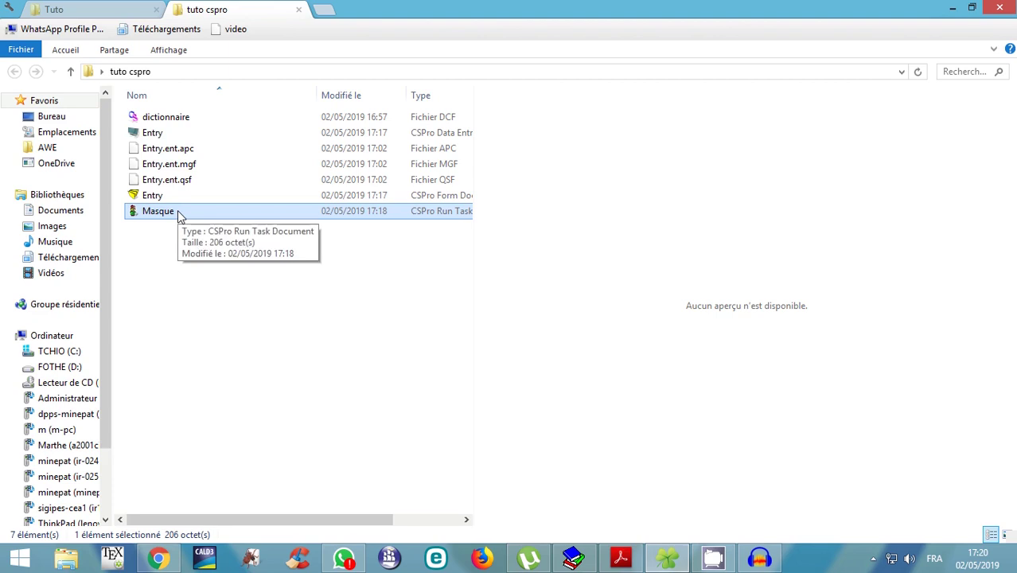
- Launch data entry from the Masque file and start the session with operator ID a
{"action": "double_click", "coordinate": [178, 213]}
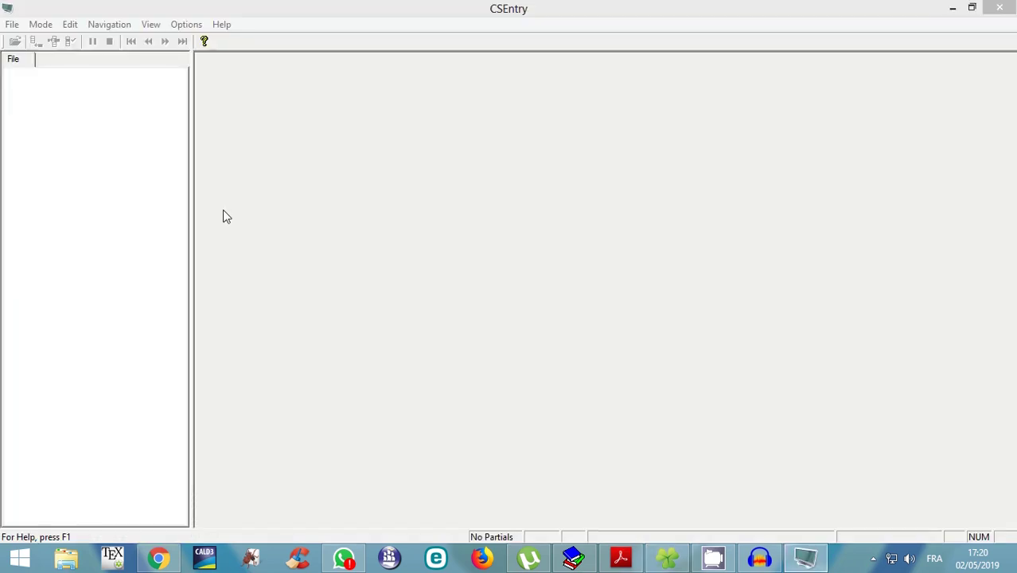
{"action": "type", "text": "4"}
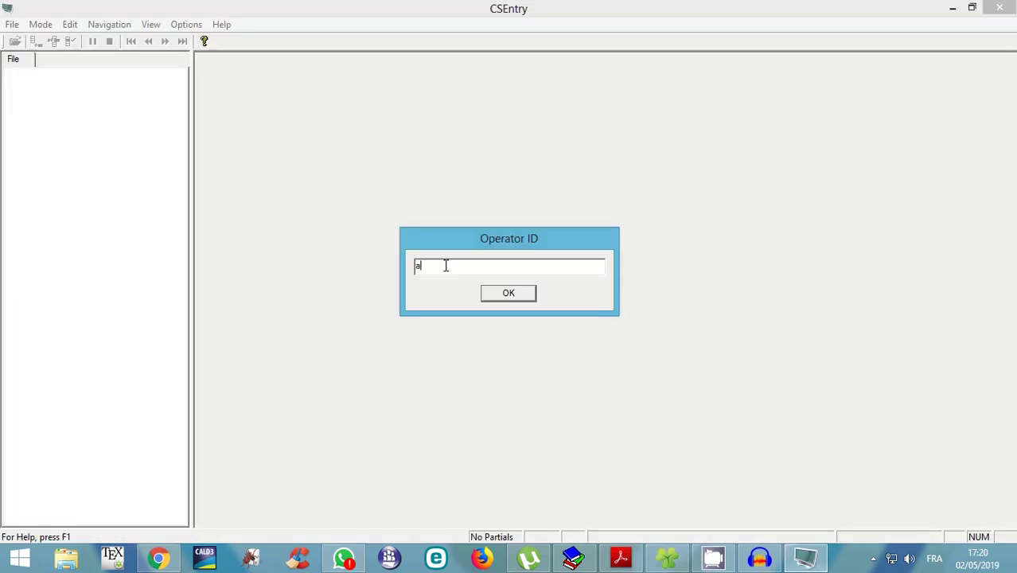
{"action": "key", "text": "Return"}
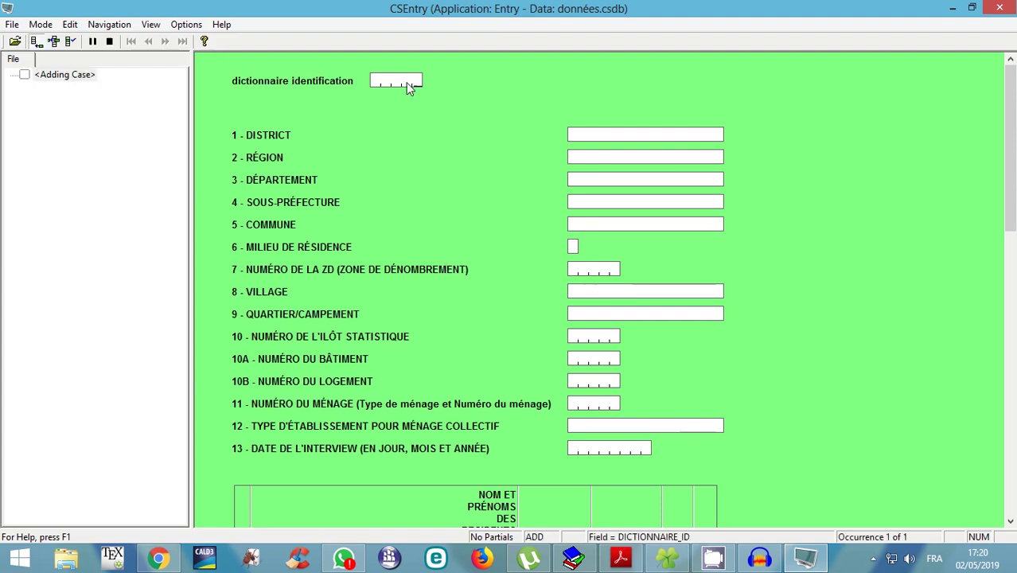